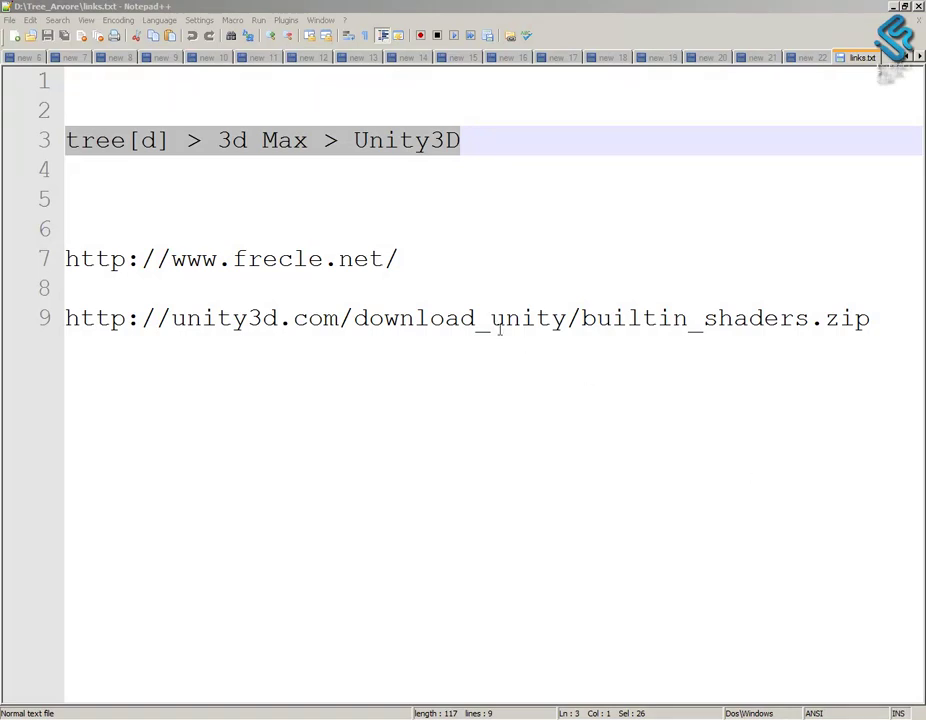
Read through the tree[d] > 3d Max > Unity3D workflow line in the notes
{"action": "left_click", "coordinate": [239, 202]}
{"action": "left_click", "coordinate": [170, 140]}
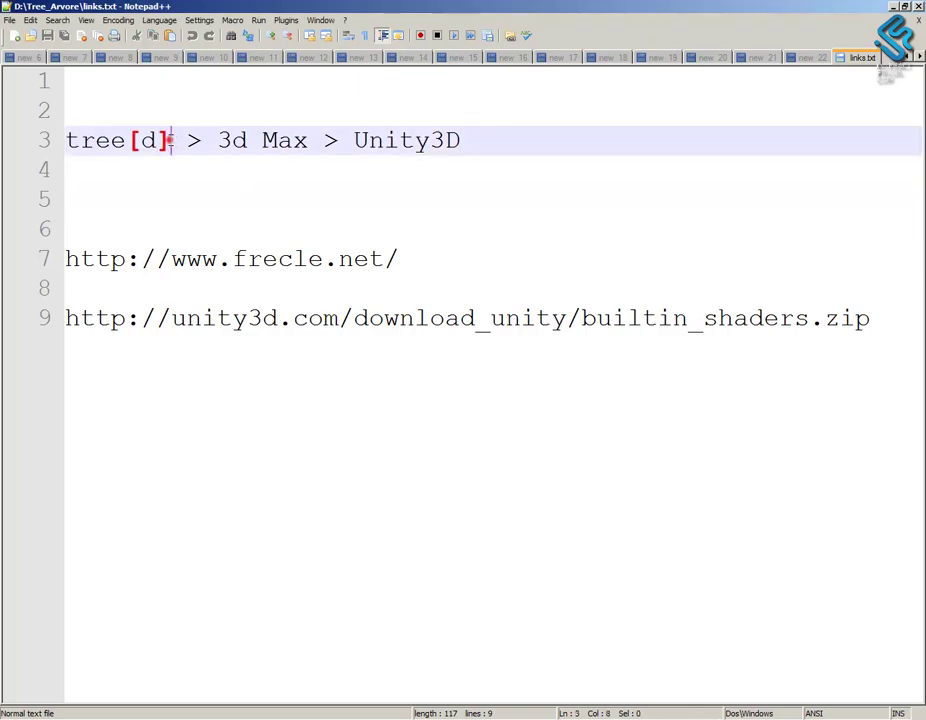
{"action": "key", "text": "shift+Home"}
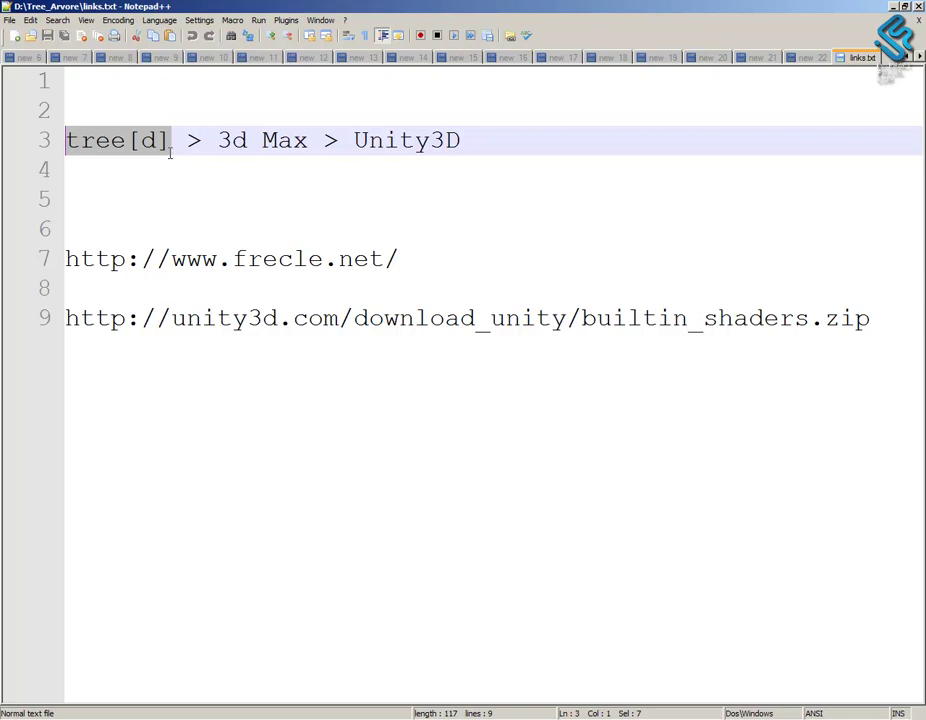
{"action": "left_click_drag", "start_coordinate": [310, 140], "coordinate": [246, 140]}
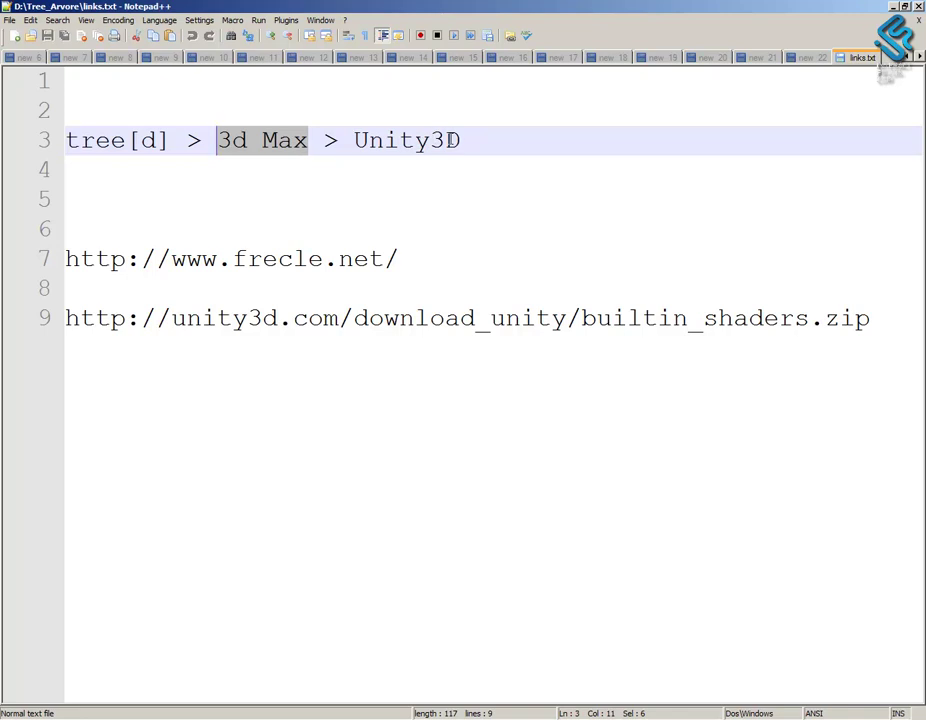
{"action": "left_click", "coordinate": [461, 198]}
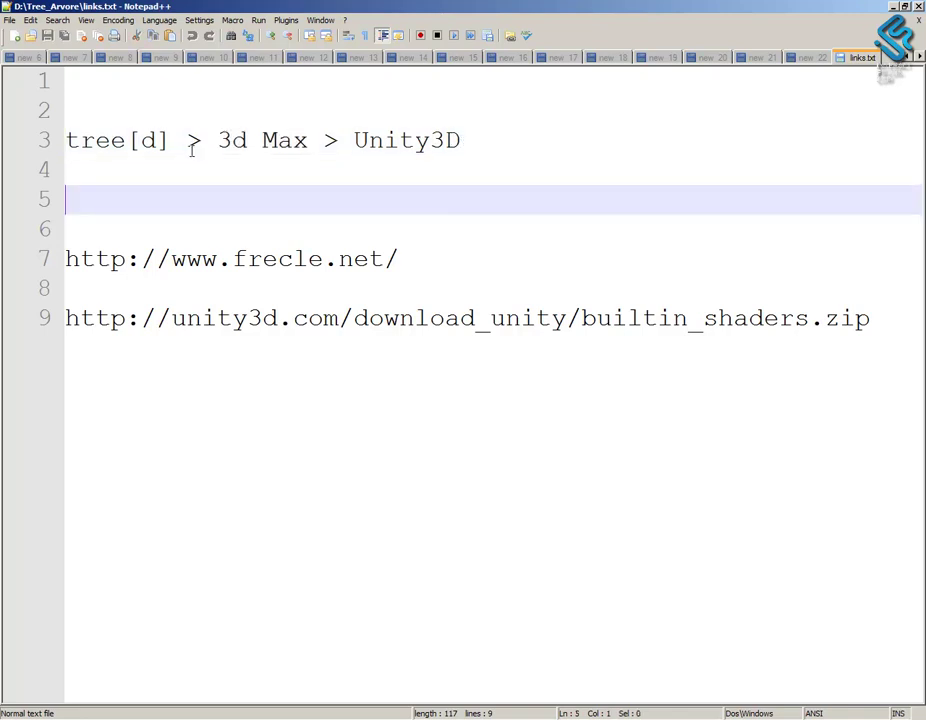
{"action": "left_click_drag", "start_coordinate": [167, 140], "coordinate": [58, 140]}
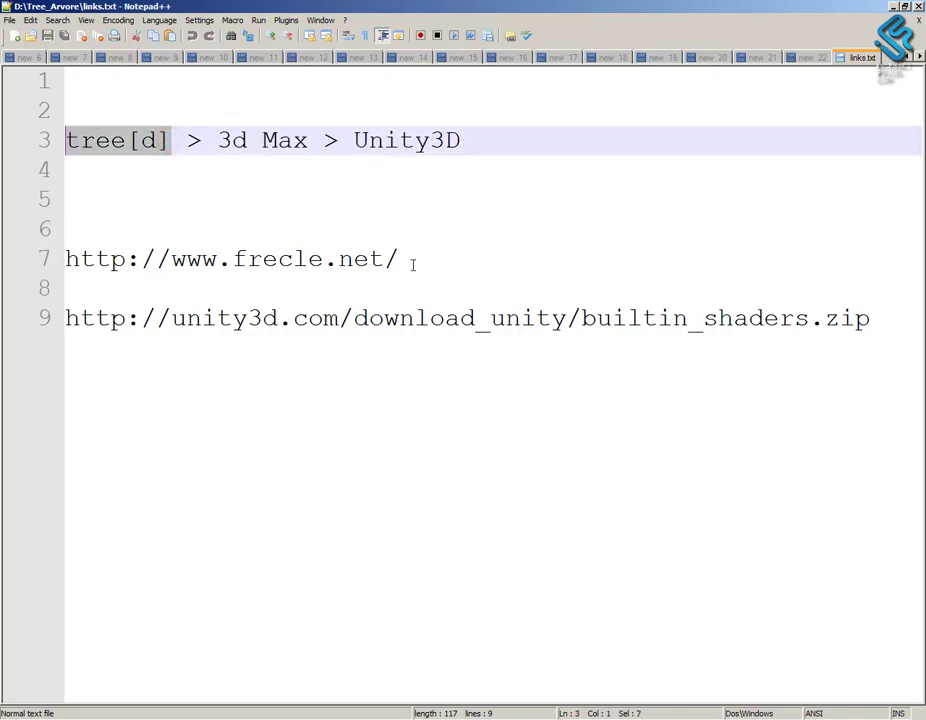
{"action": "left_click_drag", "start_coordinate": [411, 263], "coordinate": [78, 265]}
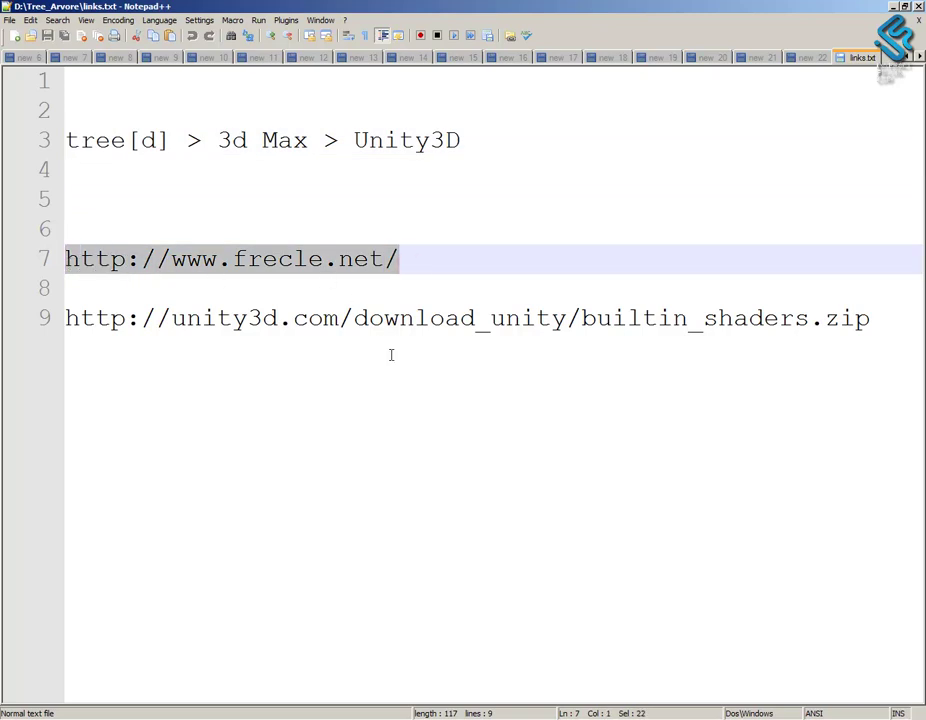
{"action": "key", "text": "ctrl+c"}
{"action": "key", "text": "alt+Tab"}
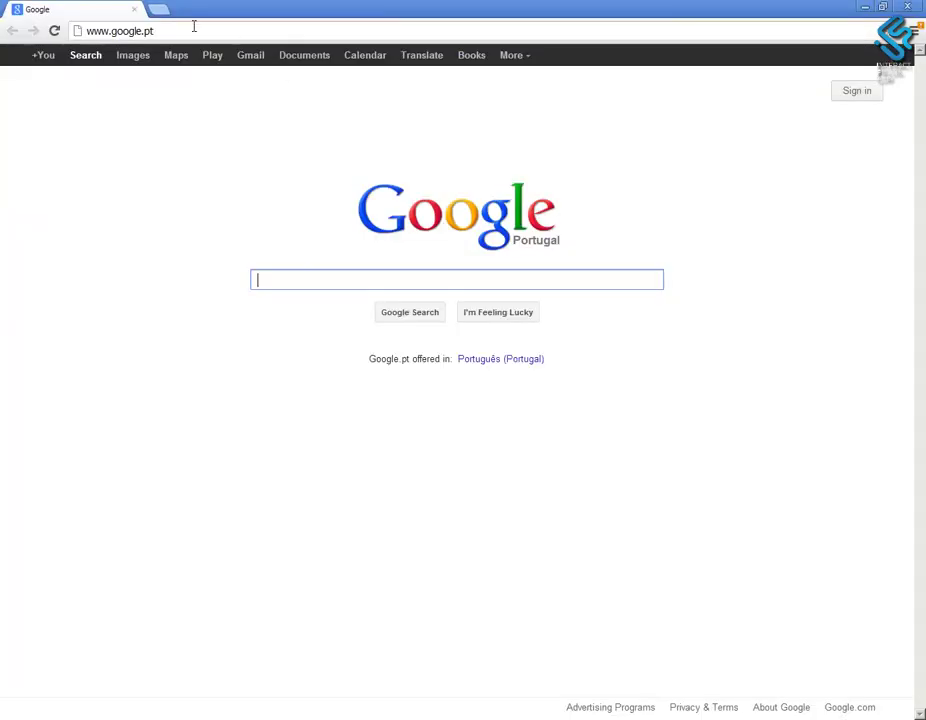
{"action": "left_click", "coordinate": [186, 31]}
{"action": "key", "text": "ctrl+v"}
{"action": "key", "text": "Return"}
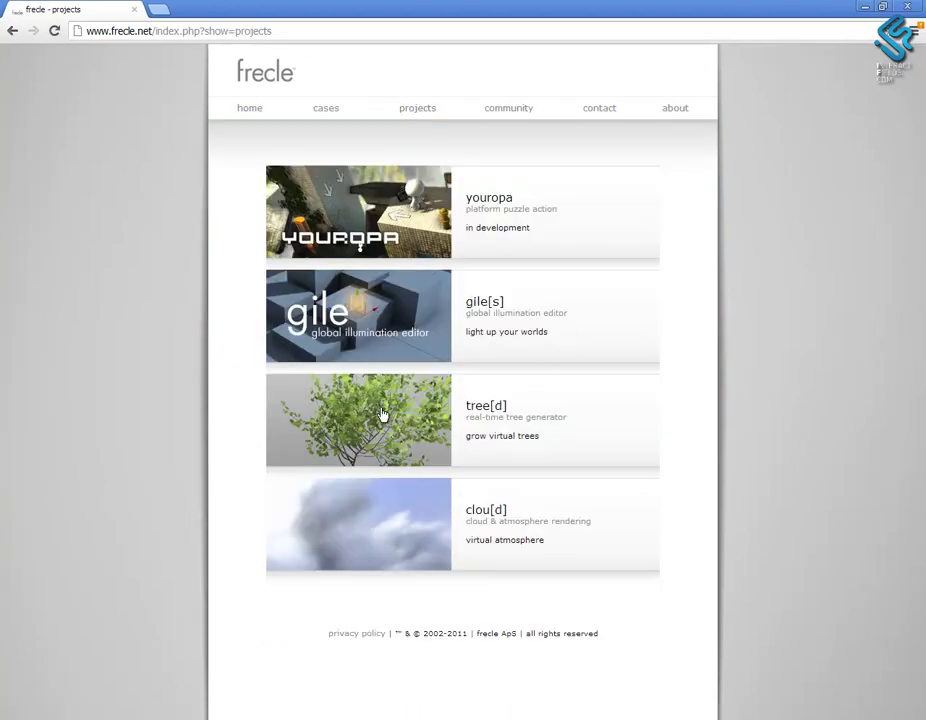
Open the tree[d] project page and examine its sample images, description, usage terms and download links
{"action": "left_click", "coordinate": [379, 411]}
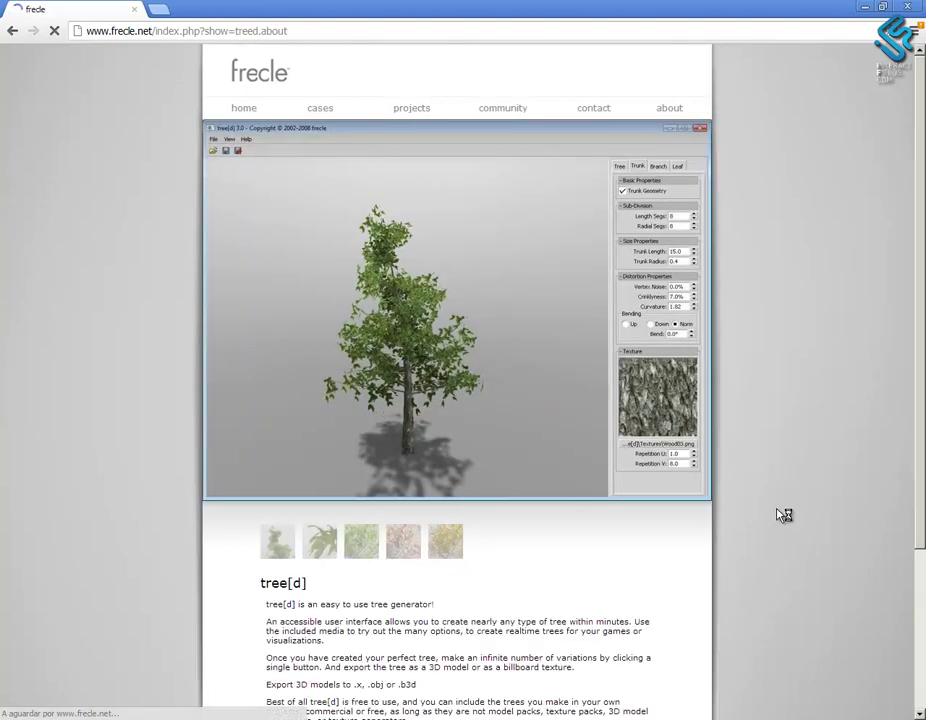
{"action": "scroll", "coordinate": [784, 515], "scroll_direction": "down", "scroll_amount": 3}
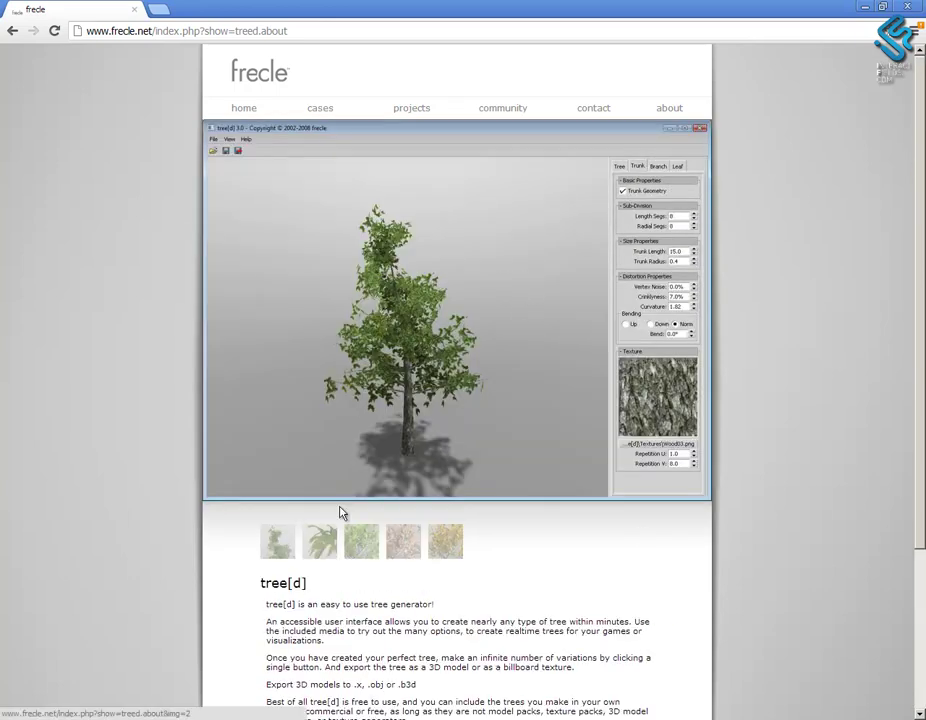
{"action": "left_click", "coordinate": [331, 548]}
{"action": "left_click", "coordinate": [357, 548]}
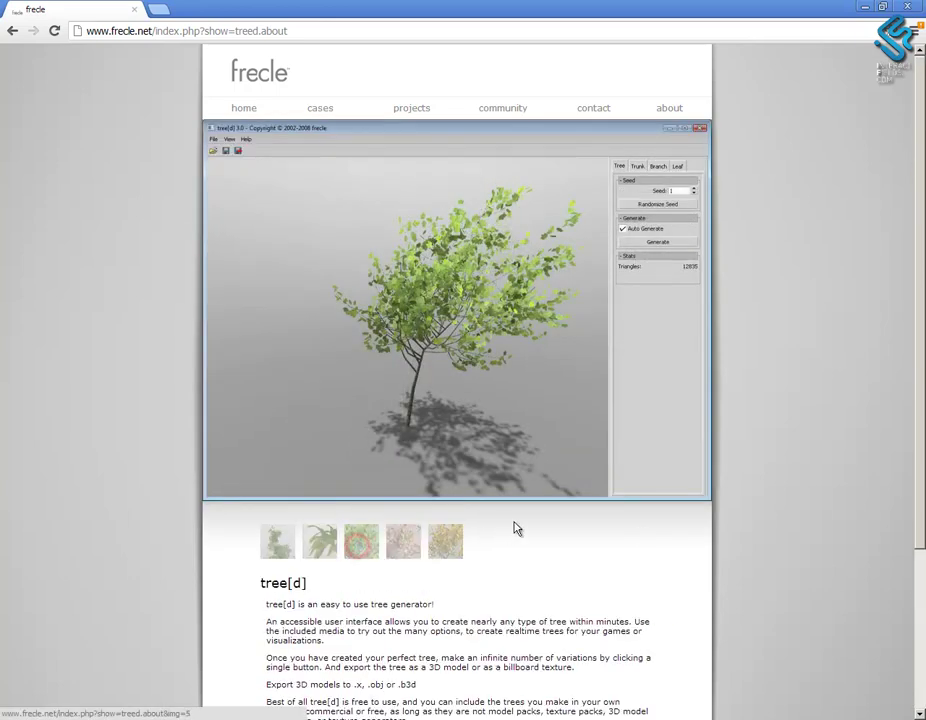
{"action": "scroll", "coordinate": [517, 527], "scroll_direction": "down", "scroll_amount": 1}
{"action": "scroll", "coordinate": [517, 527], "scroll_direction": "down", "scroll_amount": 1}
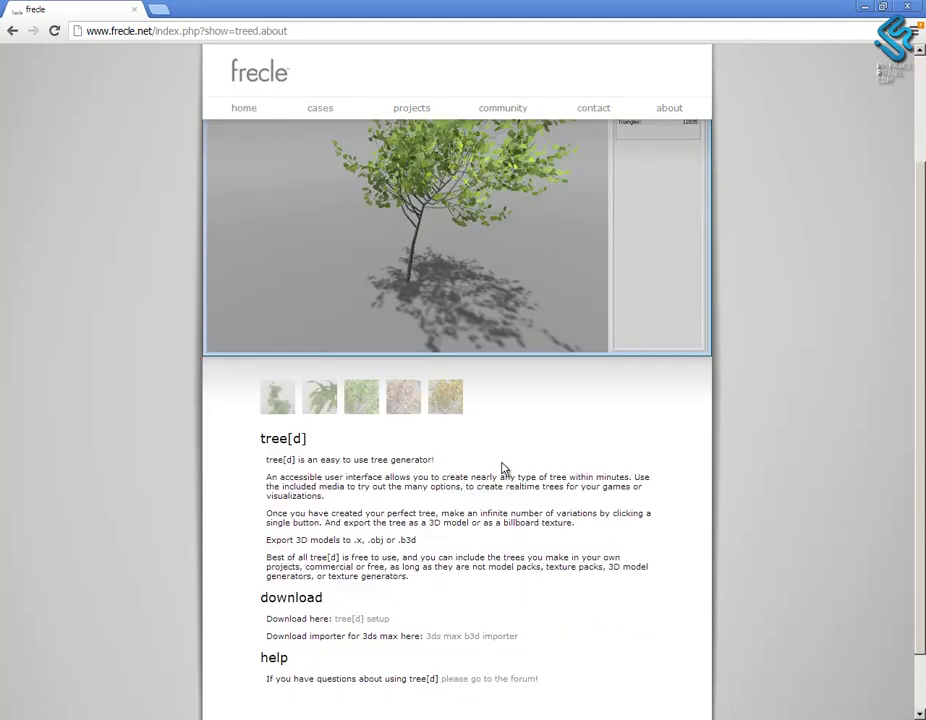
{"action": "left_click_drag", "start_coordinate": [349, 577], "coordinate": [268, 559]}
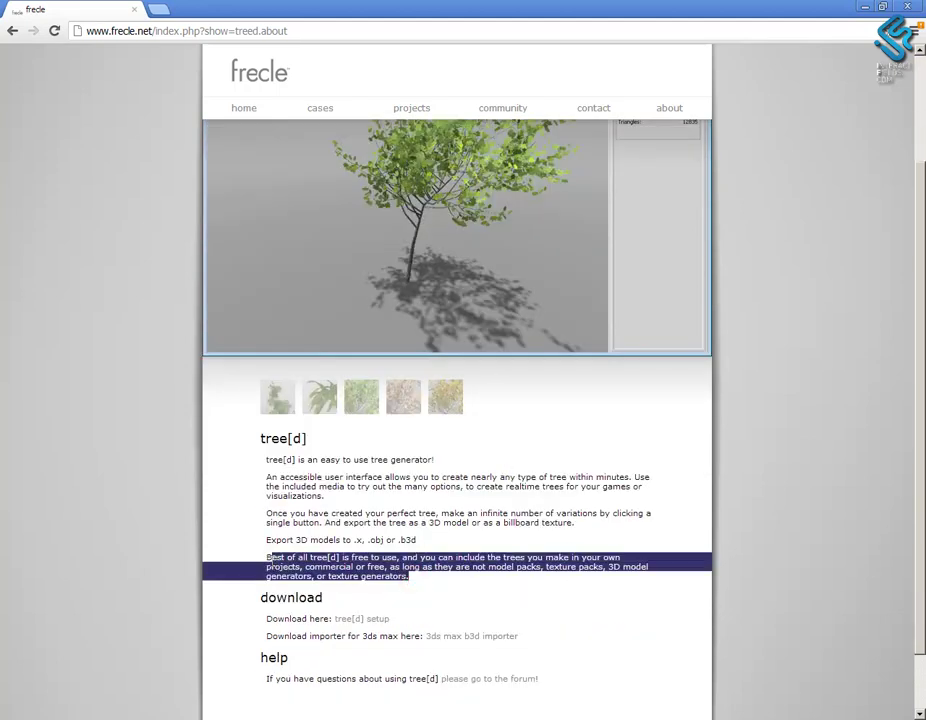
{"action": "scroll", "coordinate": [522, 325], "scroll_direction": "up", "scroll_amount": 1}
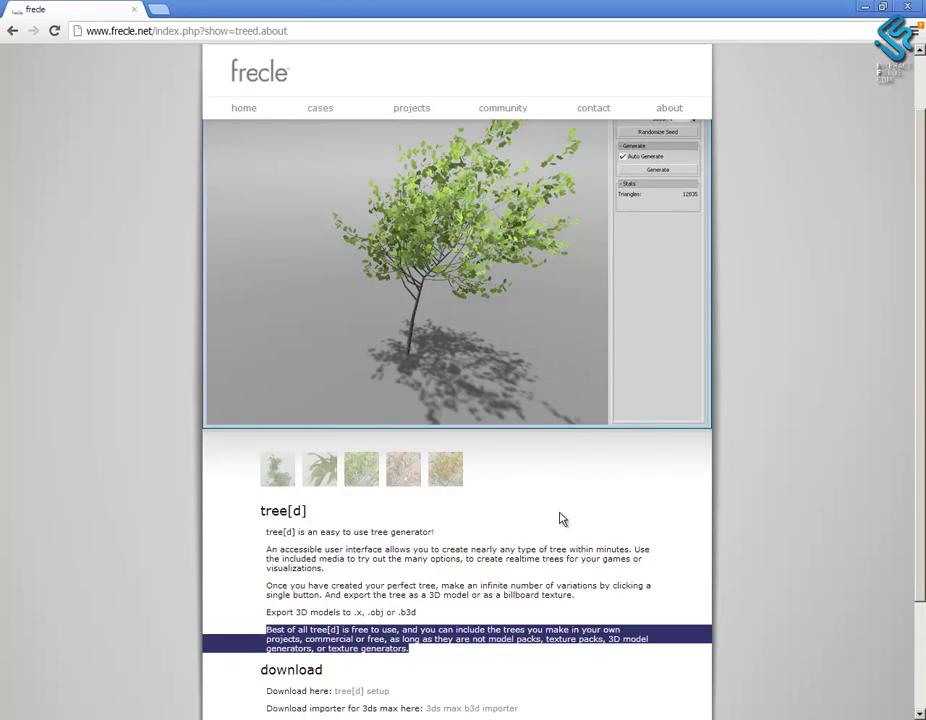
{"action": "scroll", "coordinate": [548, 520], "scroll_direction": "down", "scroll_amount": 1}
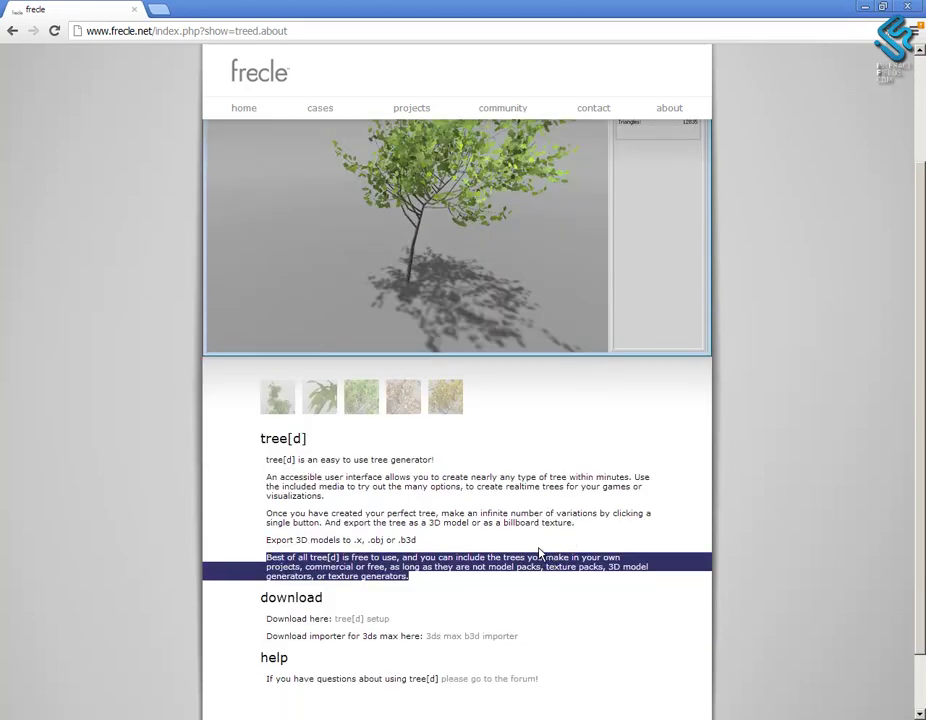
{"action": "left_click", "coordinate": [510, 568]}
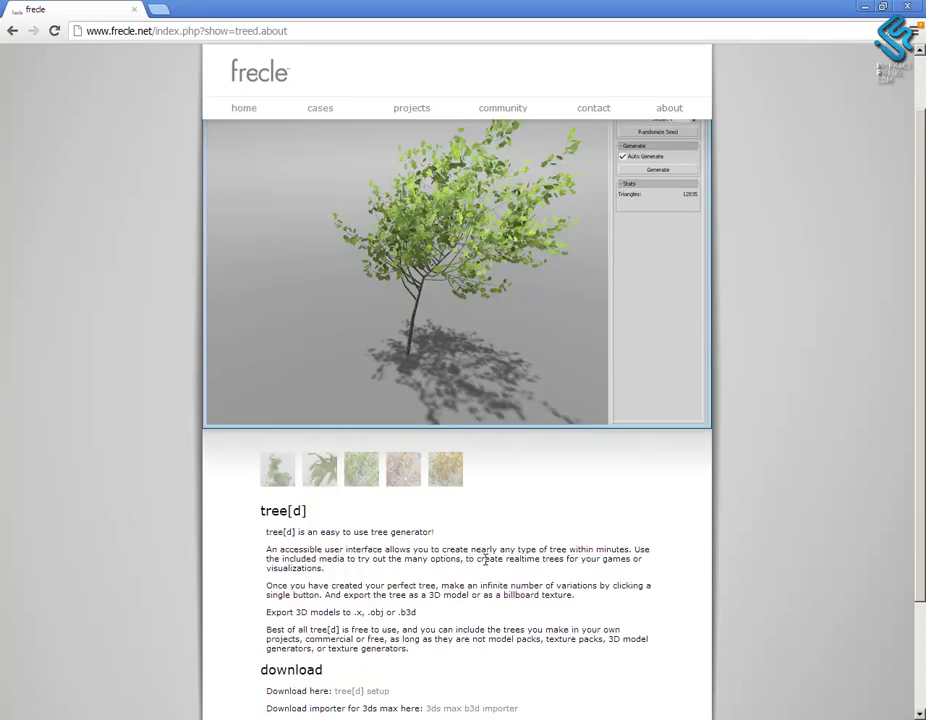
{"action": "scroll", "coordinate": [485, 561], "scroll_direction": "down", "scroll_amount": 1}
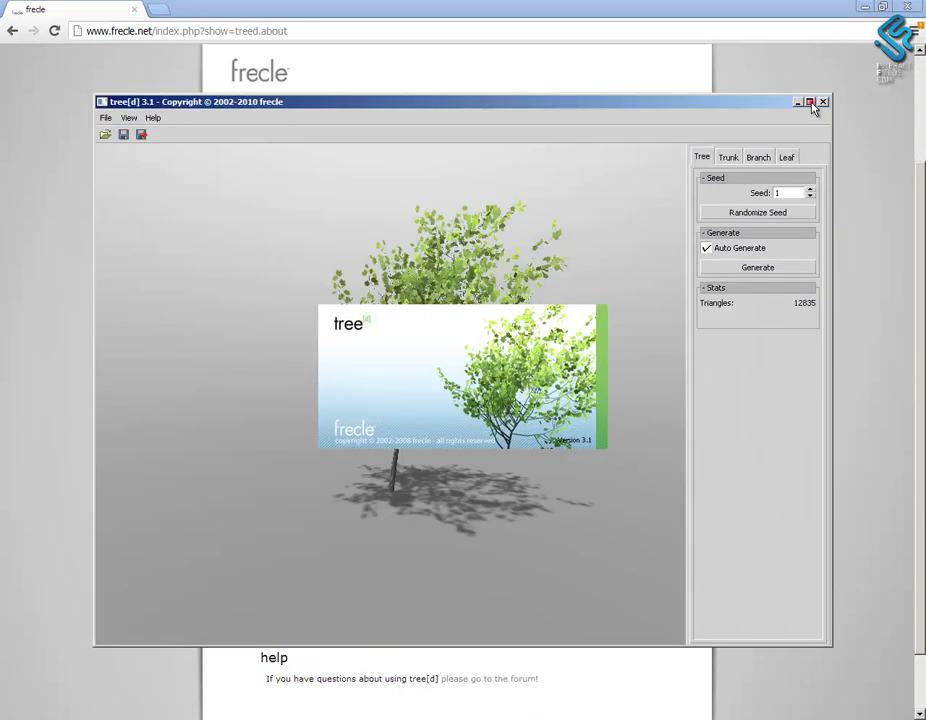
Maximise the tree[d] 3.1 window and inspect the default tree in its 3D view
{"action": "left_click", "coordinate": [810, 102]}
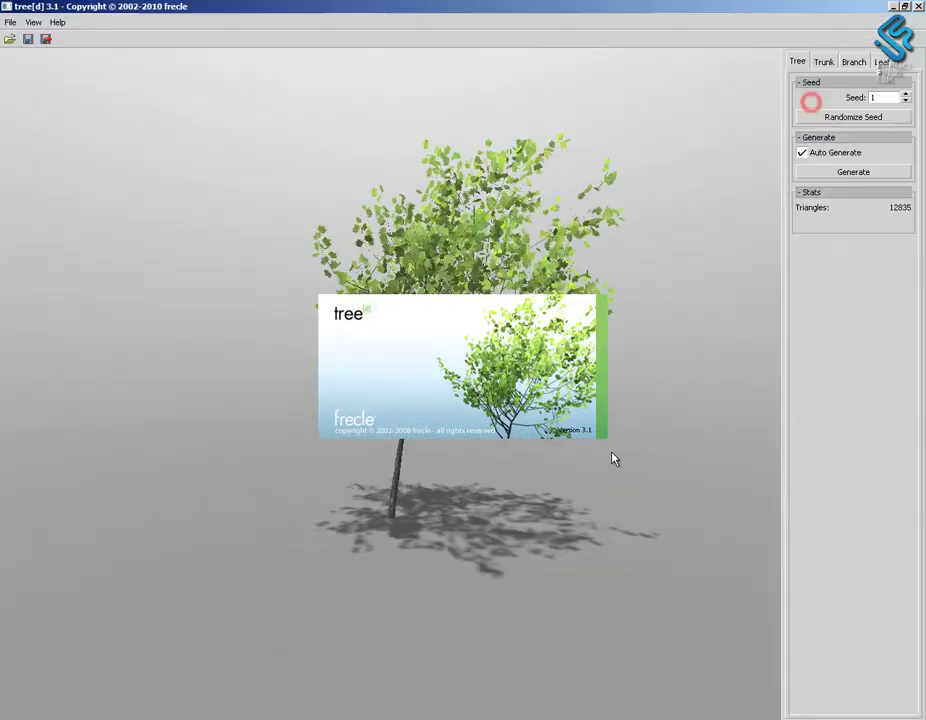
{"action": "left_click_drag", "start_coordinate": [547, 491], "coordinate": [490, 489]}
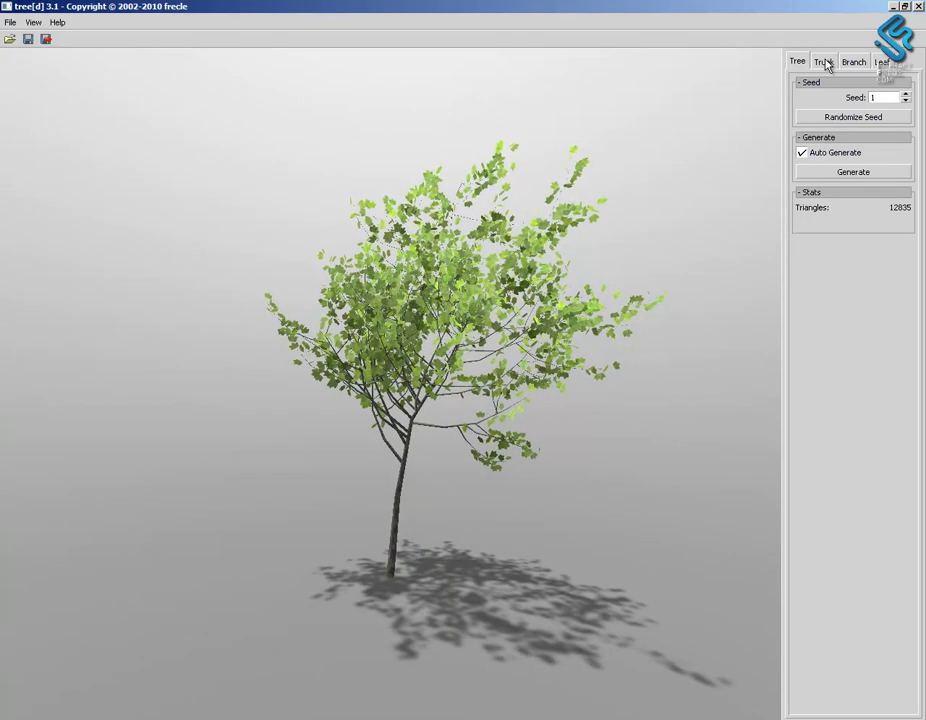
{"action": "left_click_drag", "start_coordinate": [490, 541], "coordinate": [434, 527]}
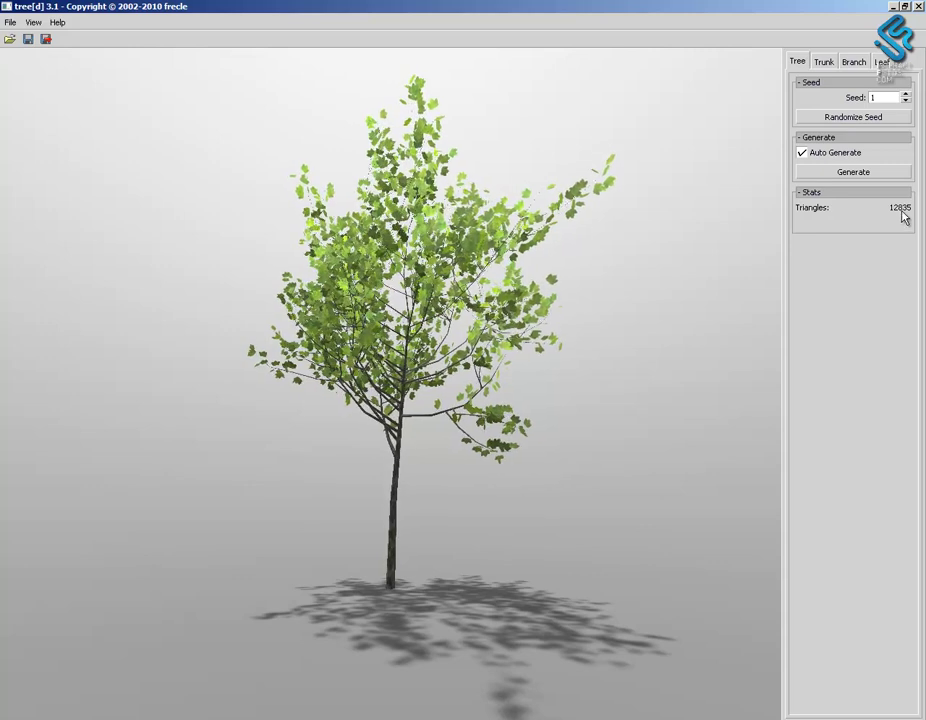
Turn the trunk geometry off and back on in the trunk properties
{"action": "left_click", "coordinate": [825, 62]}
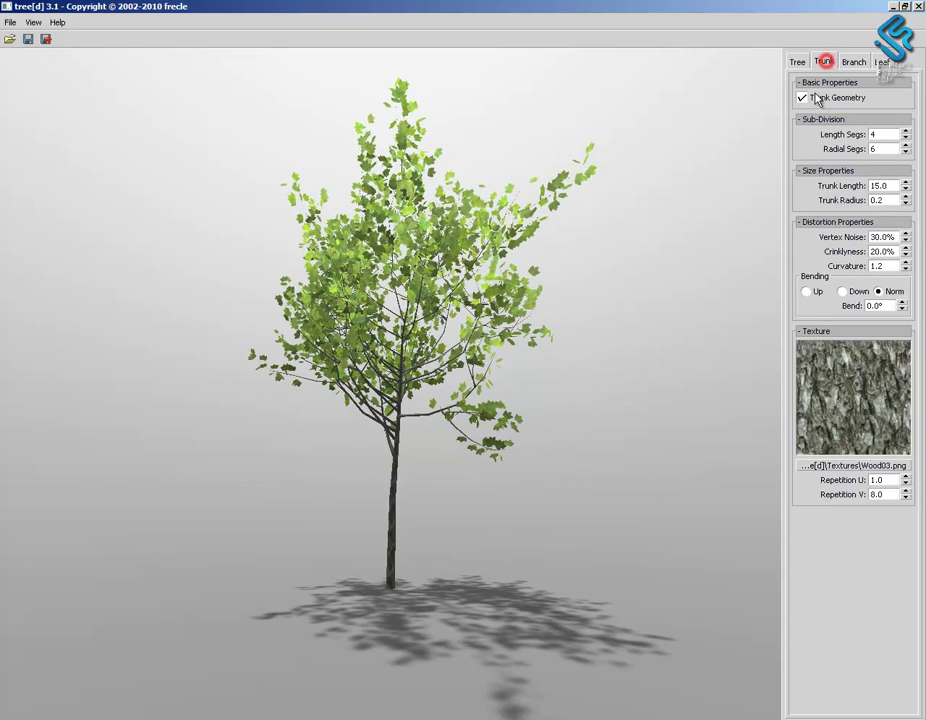
{"action": "left_click", "coordinate": [804, 98]}
{"action": "left_click", "coordinate": [804, 98]}
{"action": "left_click", "coordinate": [467, 513]}
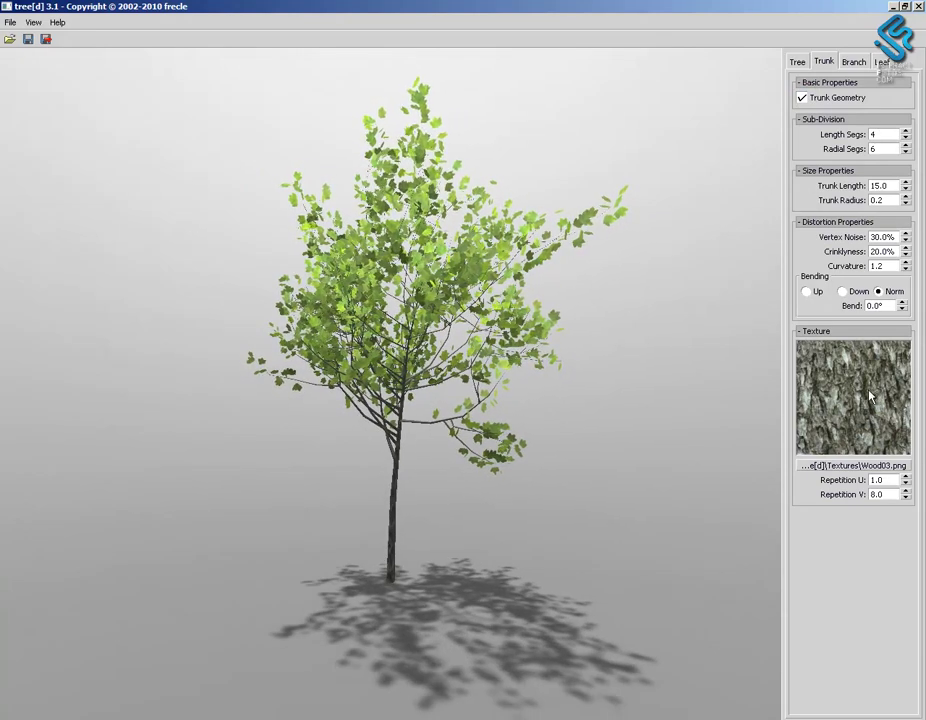
Switch to the Textures folder in Windows Explorer, show its files as tiles and look through the supplied textures
{"action": "left_click", "coordinate": [88, 717]}
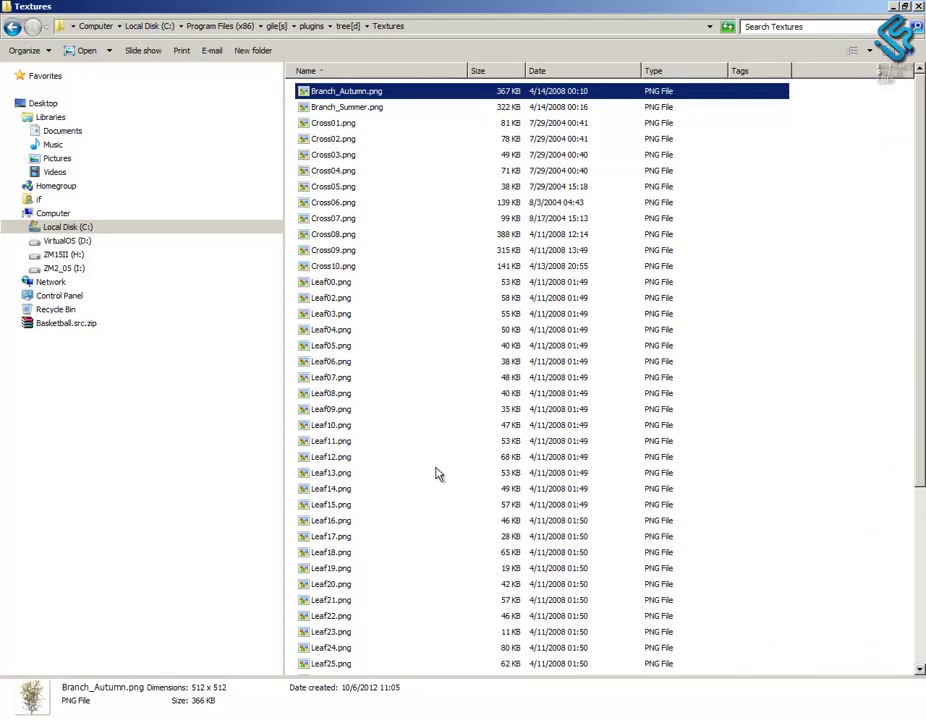
{"action": "left_click", "coordinate": [851, 51]}
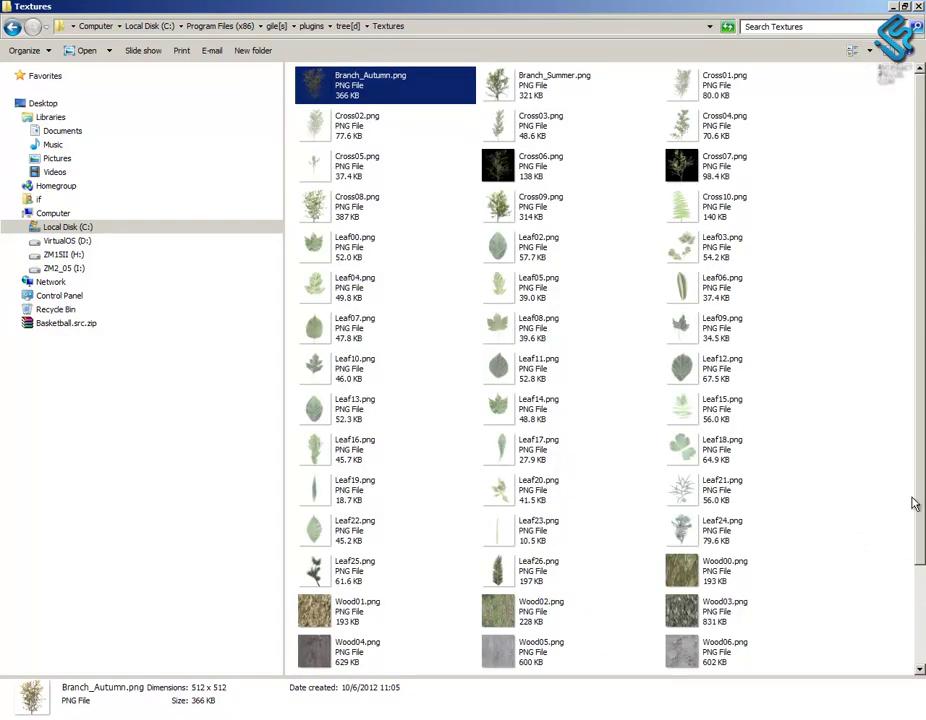
{"action": "left_click_drag", "start_coordinate": [918, 503], "coordinate": [918, 546]}
{"action": "scroll", "coordinate": [769, 590], "scroll_direction": "down", "scroll_amount": 2}
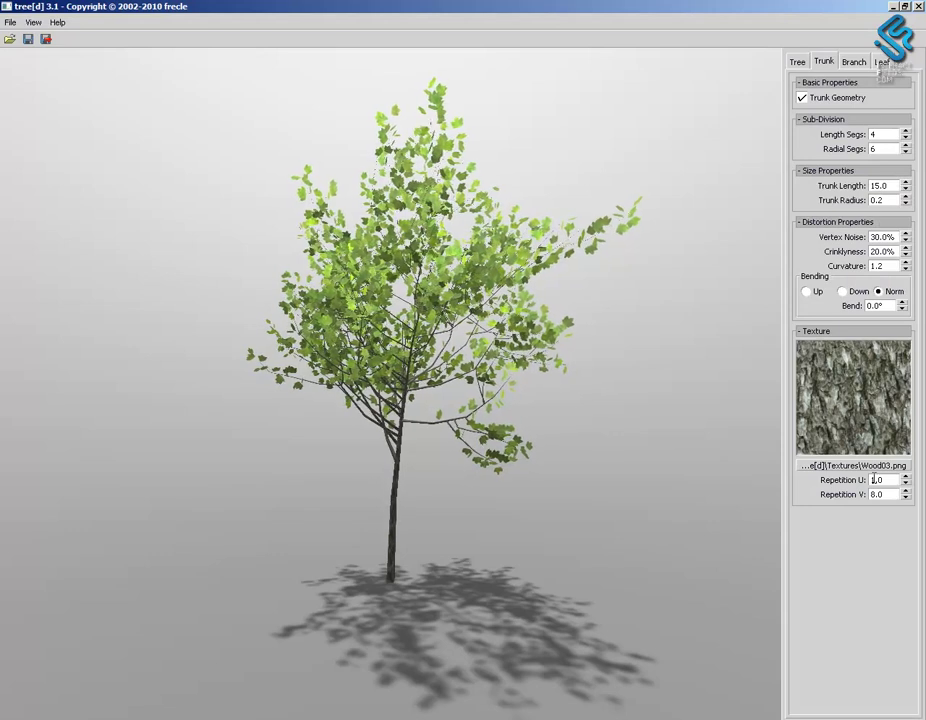
Replace the trunk texture with Wood12.png from the Textures folder and inspect the bark up close
{"action": "left_click", "coordinate": [838, 465]}
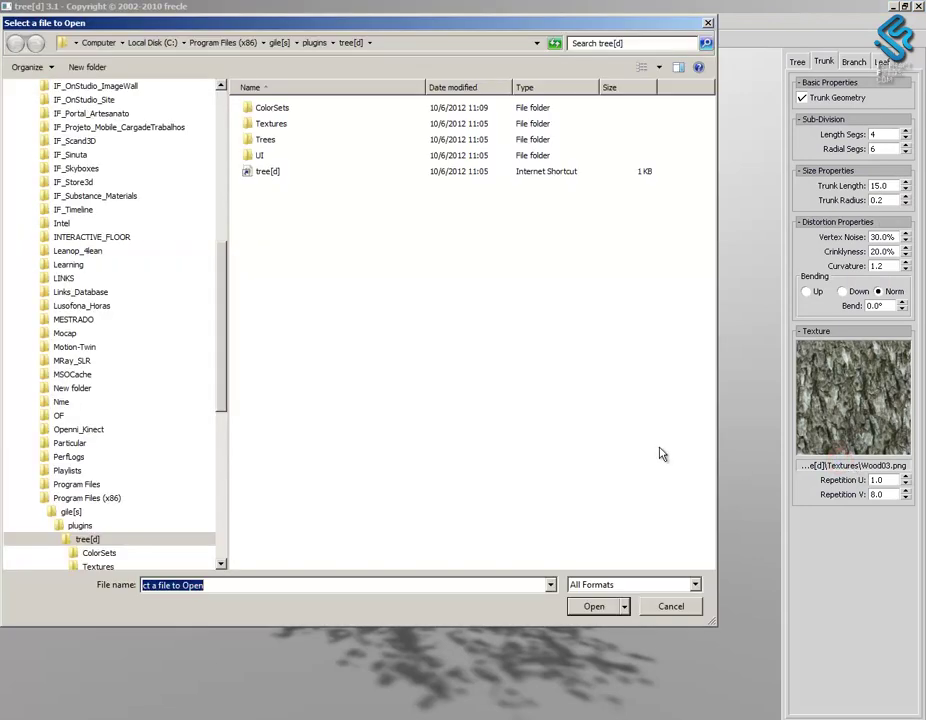
{"action": "double_click", "coordinate": [268, 127]}
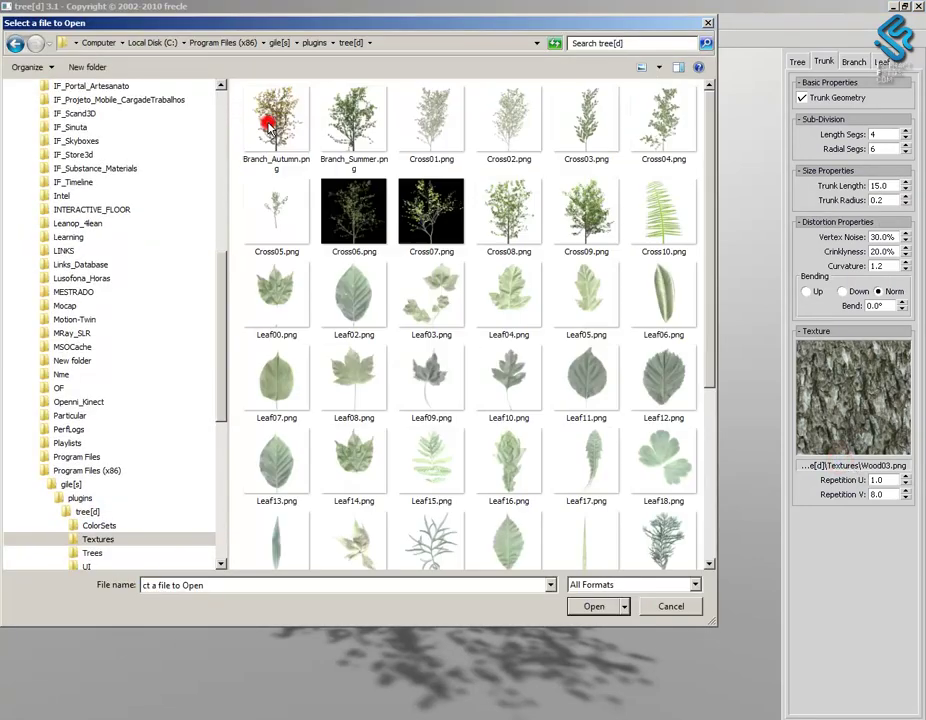
{"action": "left_click", "coordinate": [710, 439]}
{"action": "double_click", "coordinate": [434, 524]}
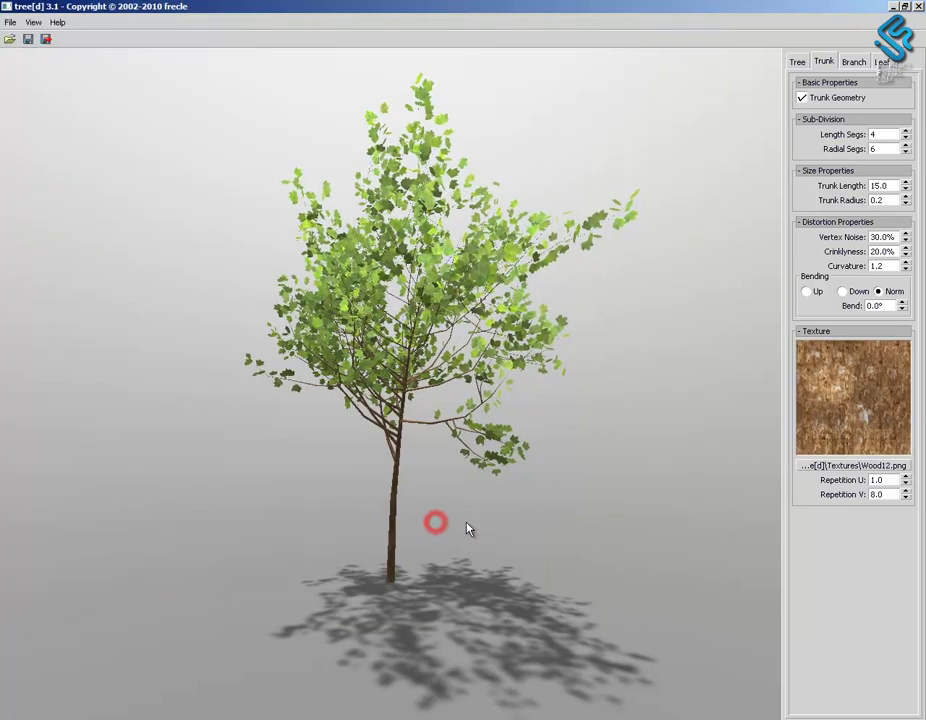
{"action": "right_click_drag", "start_coordinate": [409, 438], "coordinate": [434, 397]}
{"action": "left_click_drag", "start_coordinate": [434, 397], "coordinate": [440, 408]}
{"action": "mouse_move", "coordinate": [490, 515]}
{"action": "left_mouse_down"}
{"action": "mouse_move", "coordinate": [465, 478]}
{"action": "mouse_move", "coordinate": [449, 503]}
{"action": "mouse_move", "coordinate": [922, 484]}
{"action": "left_mouse_up"}
Set the trunk texture back to Wood03.png from the Textures folder
{"action": "left_click", "coordinate": [840, 466]}
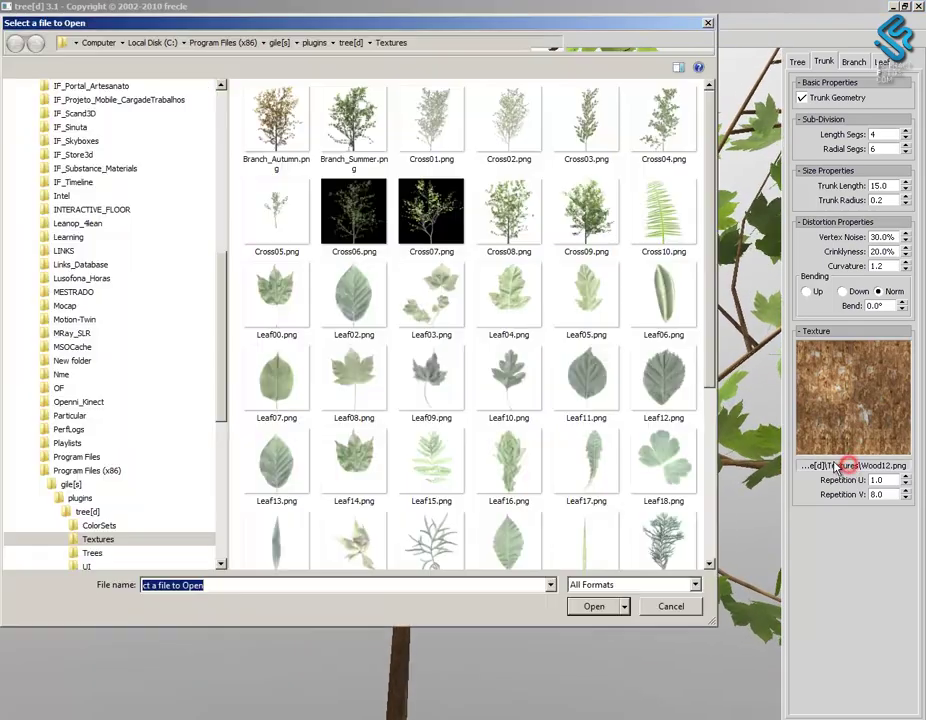
{"action": "left_click", "coordinate": [709, 451]}
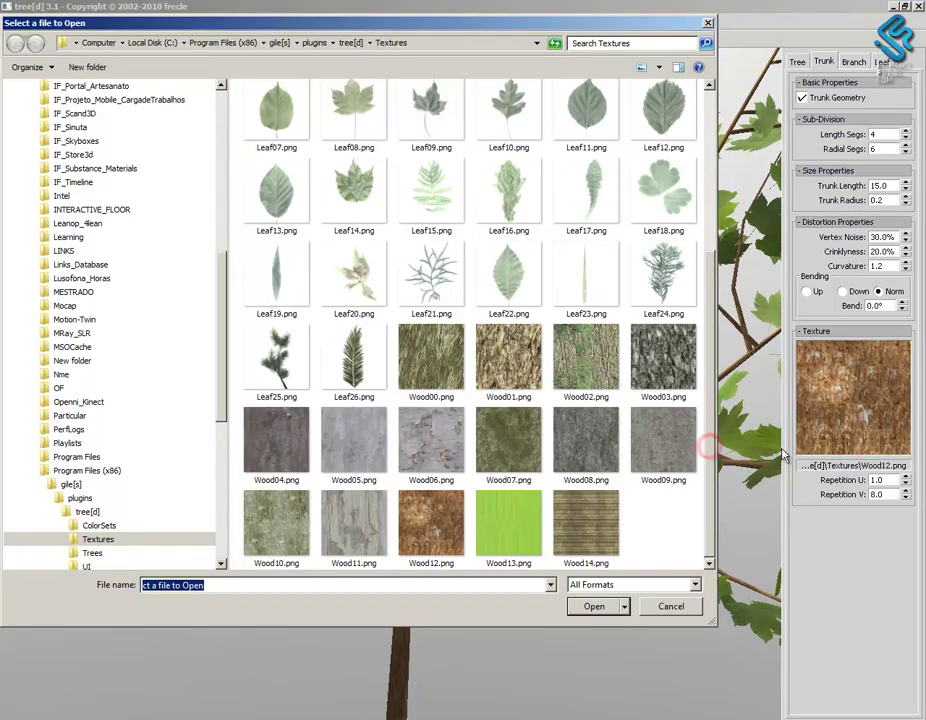
{"action": "double_click", "coordinate": [664, 366]}
{"action": "left_click_drag", "start_coordinate": [541, 550], "coordinate": [566, 488]}
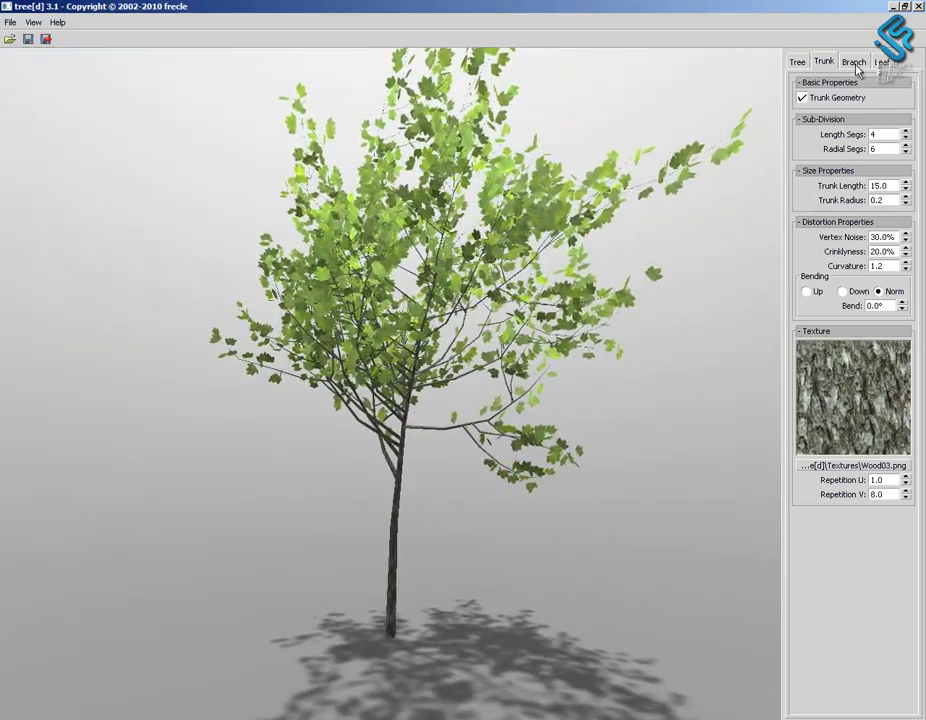
In the branch properties, turn Branch Geometry off and back on for both the branches and the sub branches
{"action": "left_click", "coordinate": [853, 62]}
{"action": "mouse_move", "coordinate": [486, 470]}
{"action": "left_mouse_down"}
{"action": "mouse_move", "coordinate": [462, 468]}
{"action": "mouse_move", "coordinate": [486, 466]}
{"action": "mouse_move", "coordinate": [484, 481]}
{"action": "left_mouse_up"}
{"action": "left_click", "coordinate": [802, 127]}
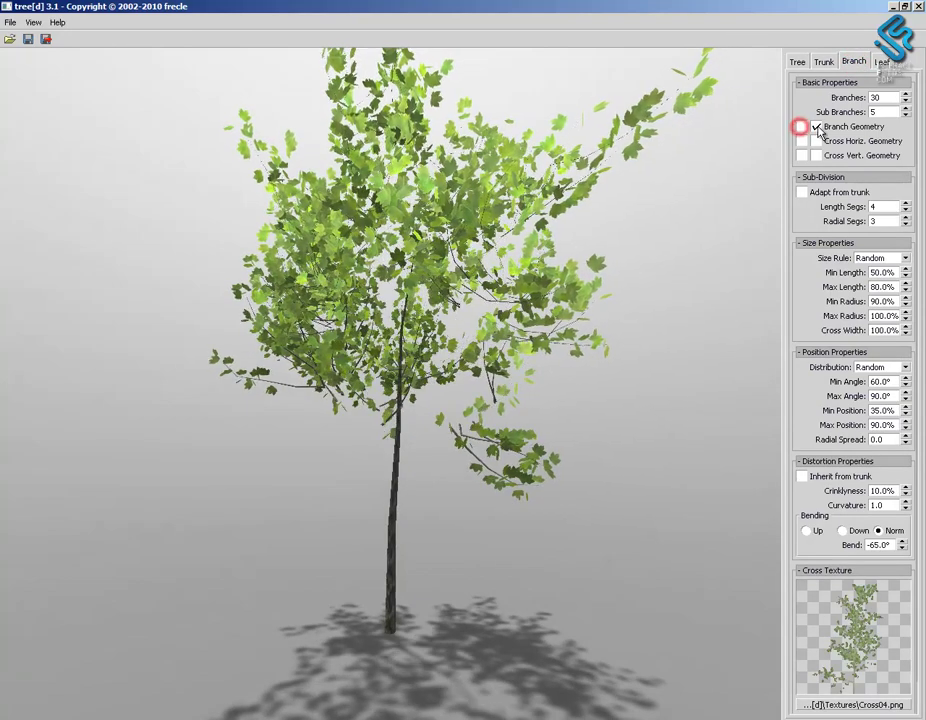
{"action": "left_click", "coordinate": [817, 128]}
{"action": "left_click", "coordinate": [817, 127]}
{"action": "left_click", "coordinate": [802, 127]}
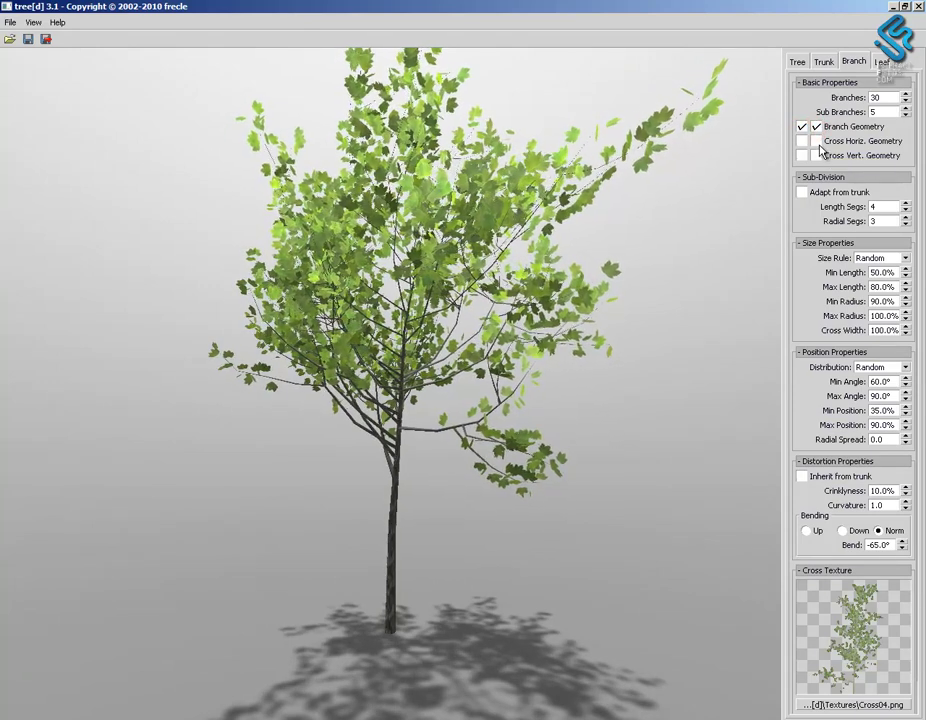
Enable Cross Horiz. Geometry for the sub branches, inspect the foliage and disable the option again
{"action": "left_click", "coordinate": [817, 142]}
{"action": "left_click_drag", "start_coordinate": [544, 428], "coordinate": [585, 420]}
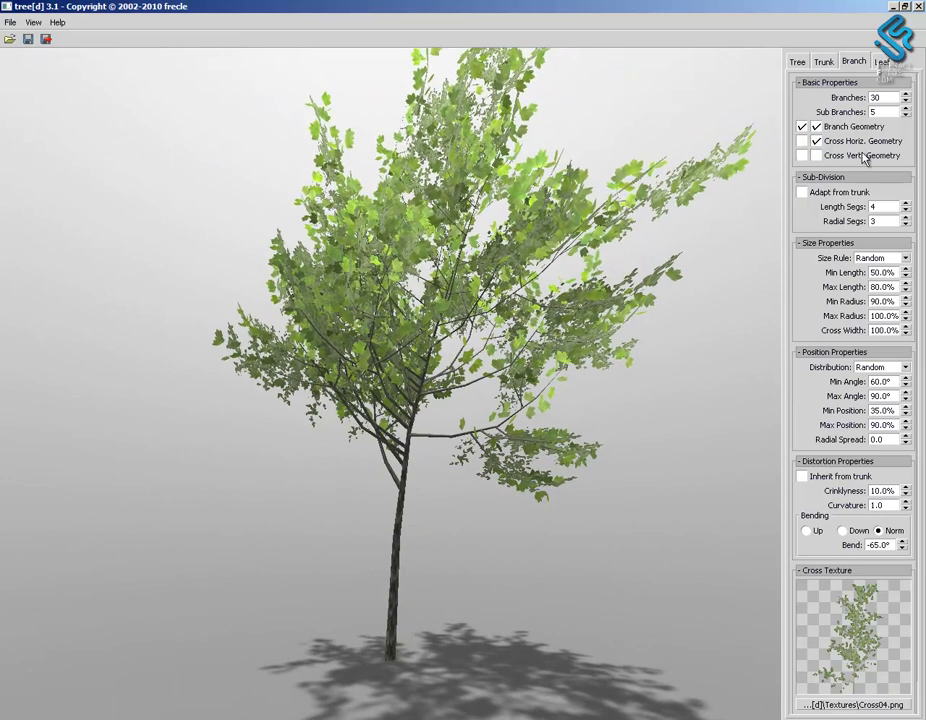
{"action": "left_click", "coordinate": [817, 141]}
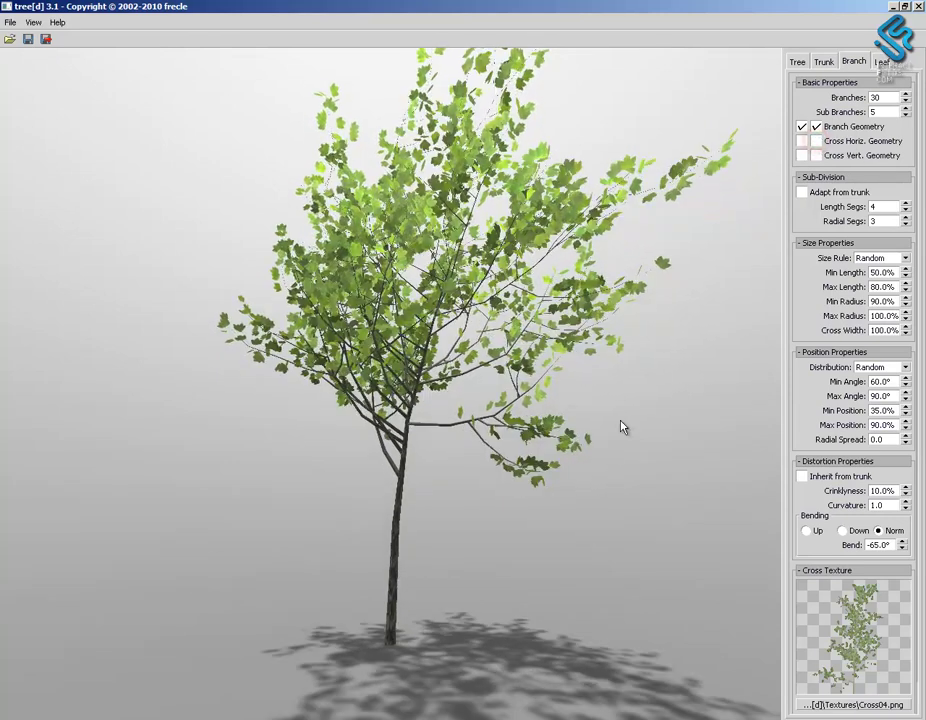
In the leaf properties, turn Leaves on Branches, Leaves on Sub Branches and Align to Branch off and back on
{"action": "left_click", "coordinate": [606, 440]}
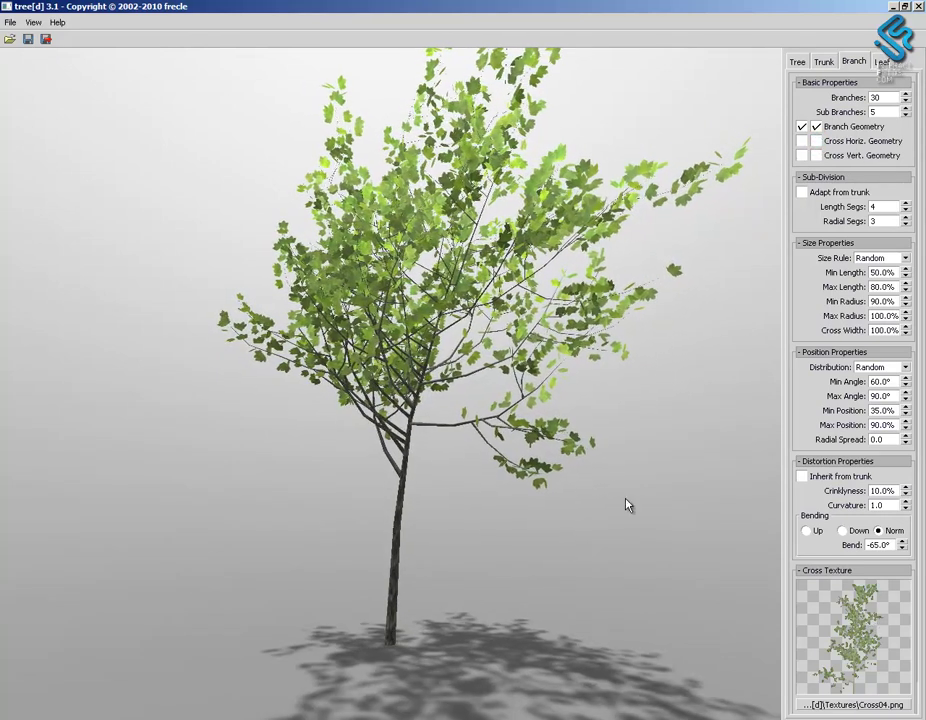
{"action": "mouse_move", "coordinate": [626, 442]}
{"action": "left_mouse_down"}
{"action": "mouse_move", "coordinate": [556, 448]}
{"action": "mouse_move", "coordinate": [582, 416]}
{"action": "left_mouse_up"}
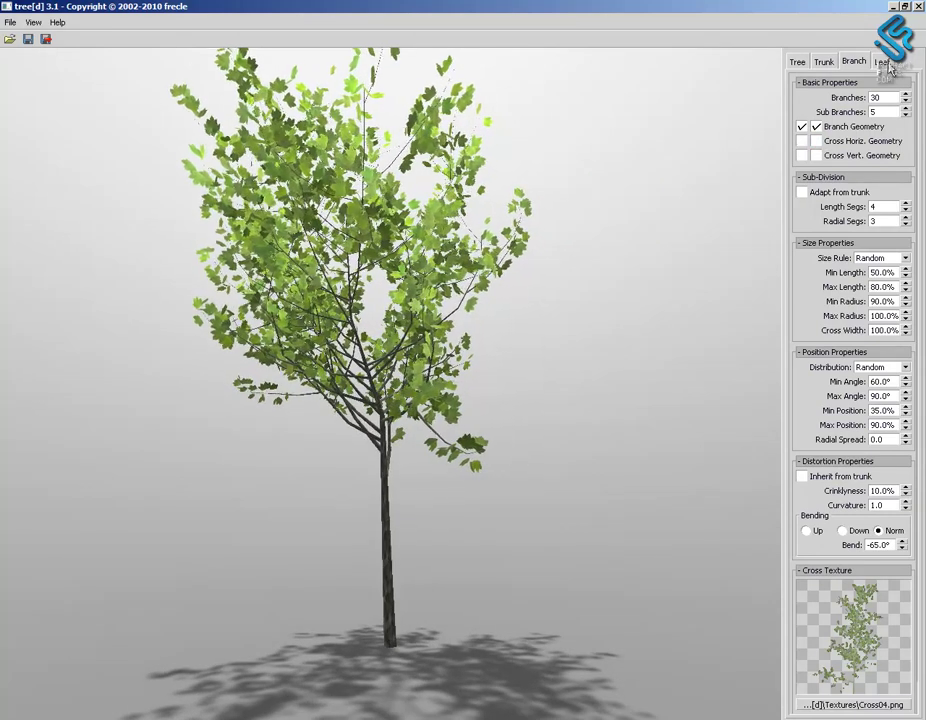
{"action": "left_click", "coordinate": [884, 64]}
{"action": "mouse_move", "coordinate": [533, 364]}
{"action": "left_mouse_down"}
{"action": "mouse_move", "coordinate": [589, 364]}
{"action": "mouse_move", "coordinate": [640, 340]}
{"action": "left_mouse_up"}
{"action": "left_click", "coordinate": [802, 127]}
{"action": "left_click", "coordinate": [802, 141]}
{"action": "left_click", "coordinate": [802, 155]}
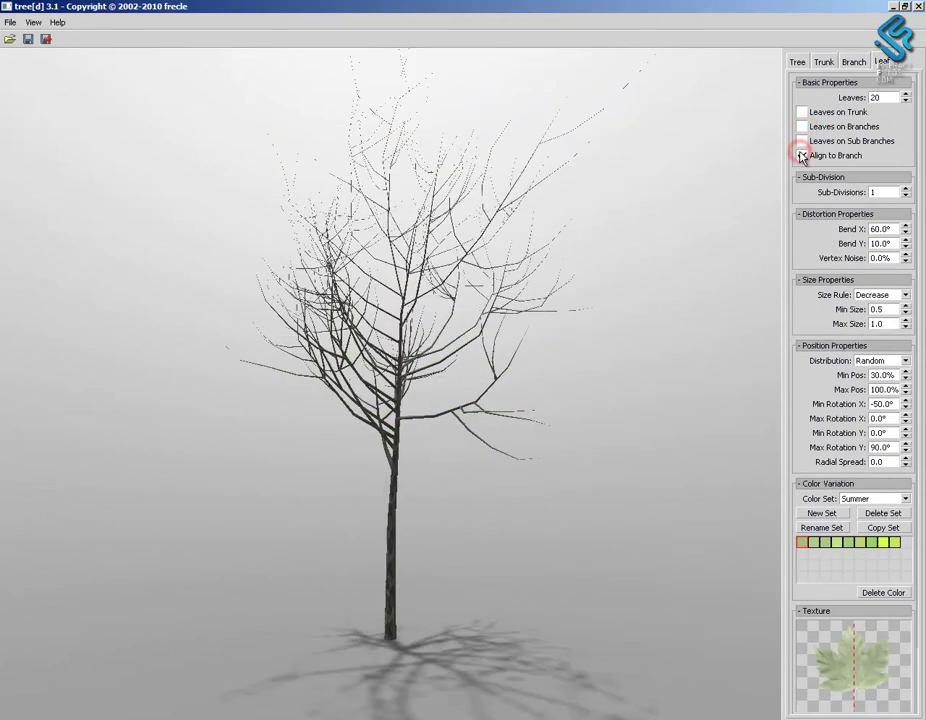
{"action": "left_click", "coordinate": [802, 141]}
{"action": "left_click", "coordinate": [802, 155]}
{"action": "left_click", "coordinate": [802, 127]}
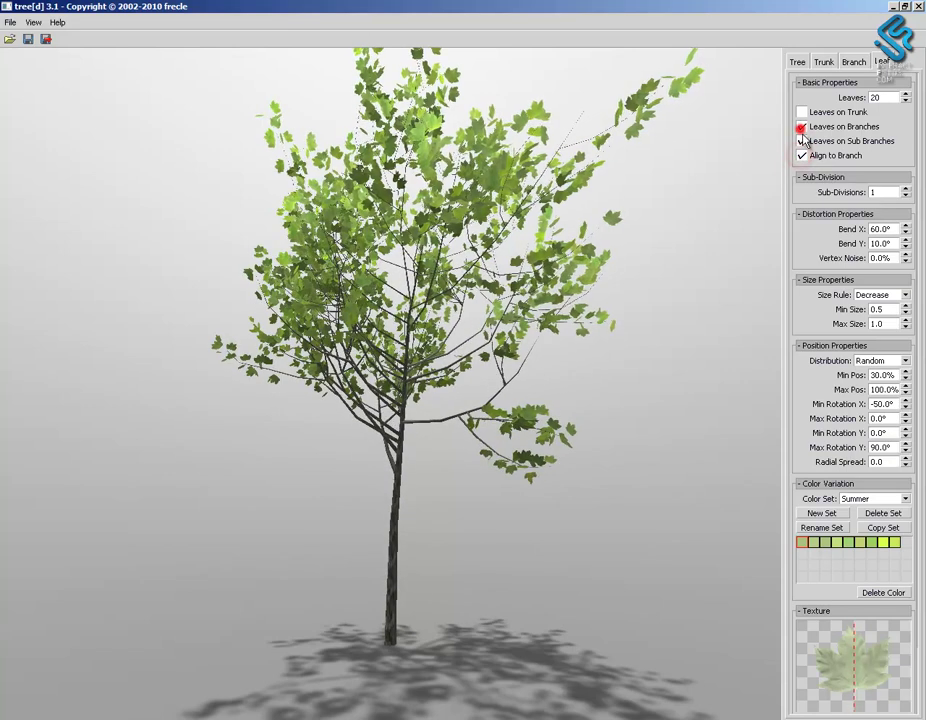
Replace the leaf texture with Leaf09.png from the Textures folder and inspect the foliage from several angles
{"action": "left_click", "coordinate": [823, 575]}
{"action": "scroll", "coordinate": [812, 529], "scroll_direction": "down", "scroll_amount": 1}
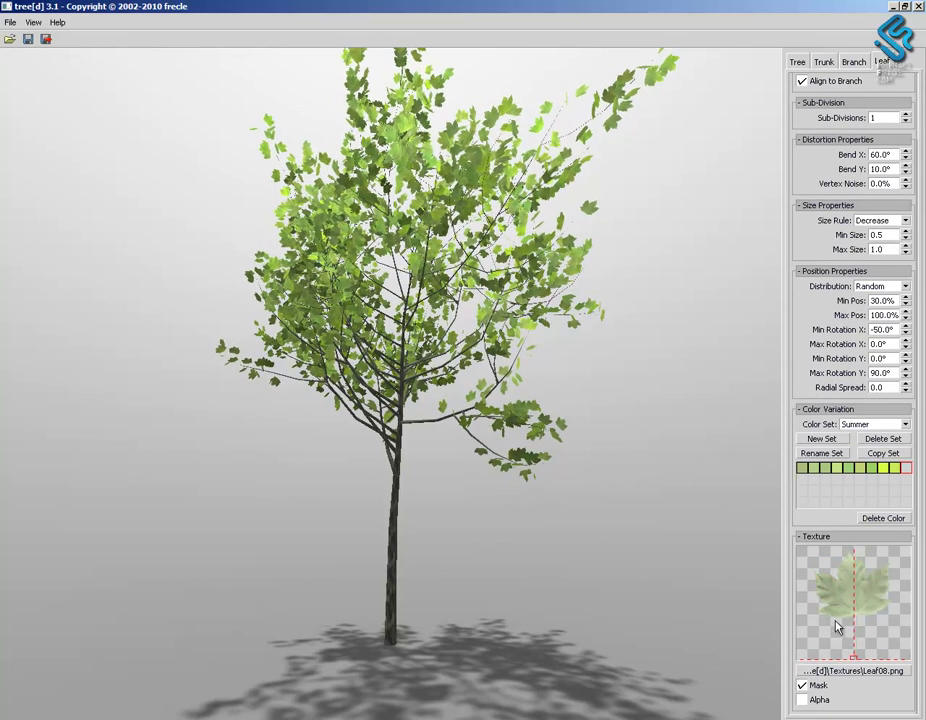
{"action": "left_click", "coordinate": [867, 666]}
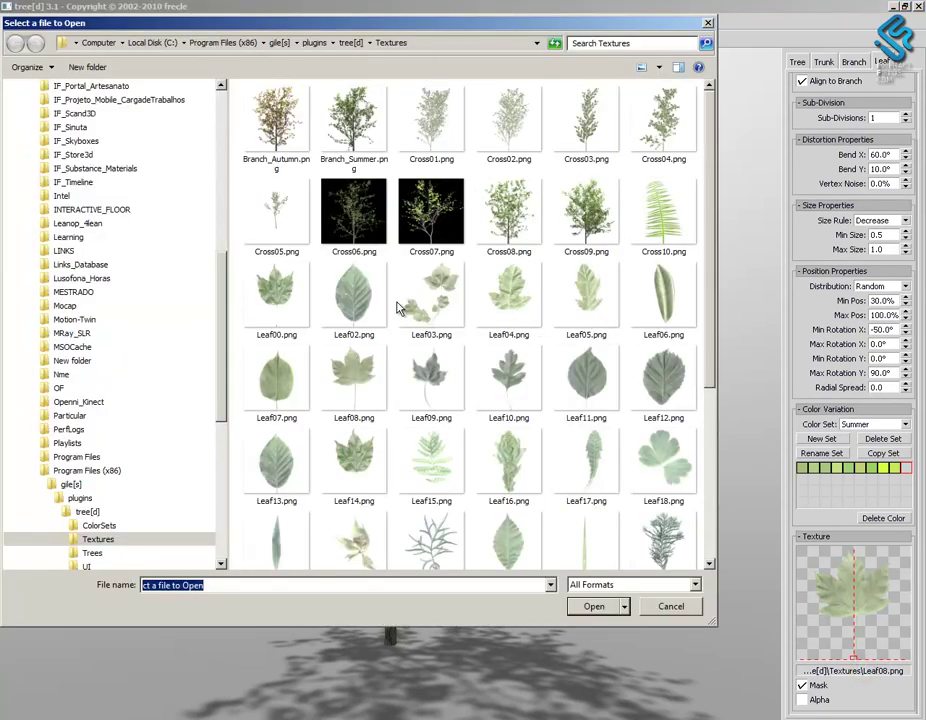
{"action": "double_click", "coordinate": [422, 395]}
{"action": "left_click_drag", "start_coordinate": [600, 459], "coordinate": [555, 423]}
{"action": "scroll", "coordinate": [553, 417], "scroll_direction": "up", "scroll_amount": 1}
{"action": "scroll", "coordinate": [549, 415], "scroll_direction": "down", "scroll_amount": 5}
{"action": "scroll", "coordinate": [490, 368], "scroll_direction": "up", "scroll_amount": 1}
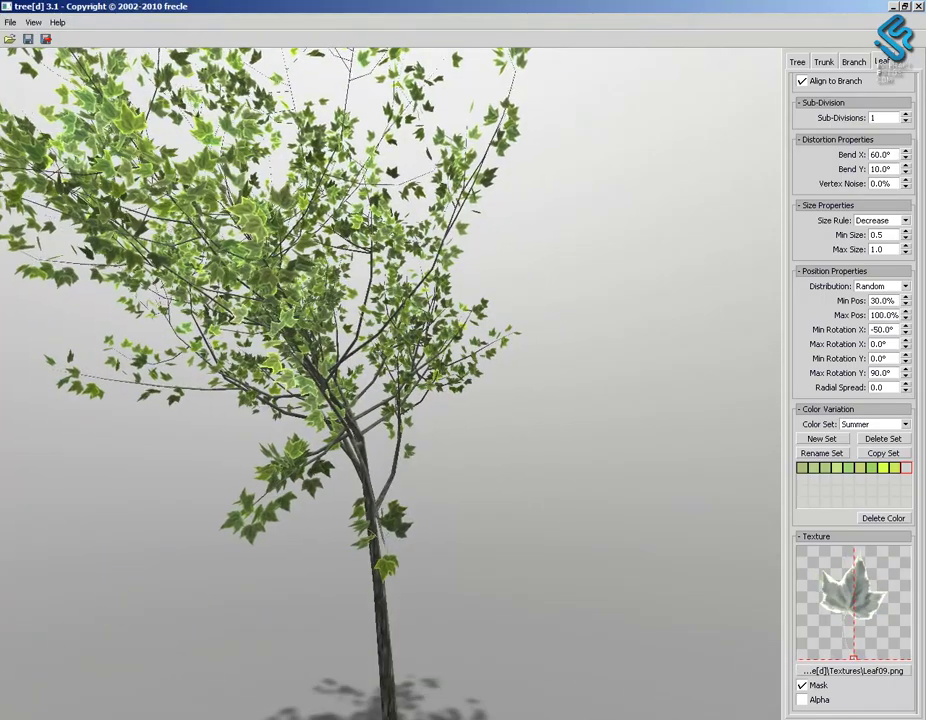
Set the leaf texture to Leaf07.png from the Textures folder
{"action": "left_click", "coordinate": [855, 668]}
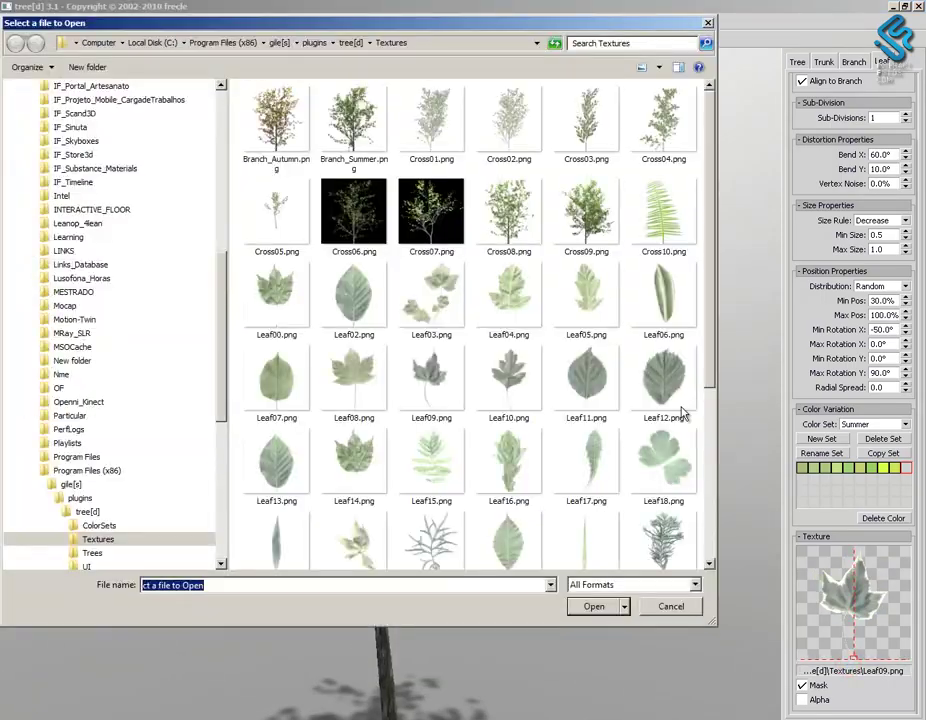
{"action": "double_click", "coordinate": [286, 387]}
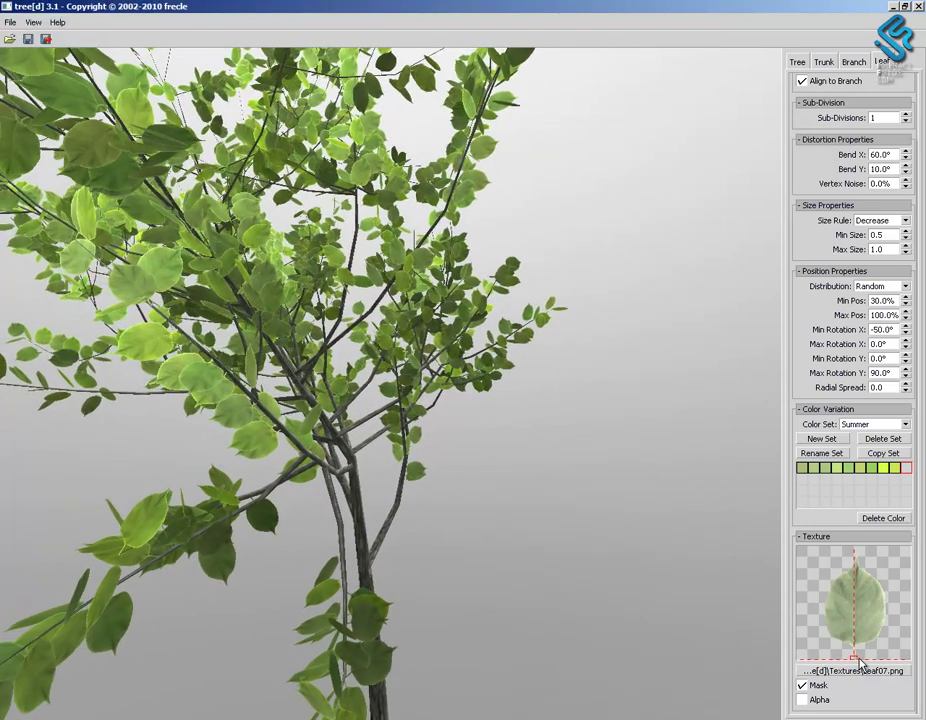
Try raising the leaf texture's attachment point into the leaf, then move it back to the lower edge and inspect the foliage
{"action": "left_click_drag", "start_coordinate": [854, 657], "coordinate": [856, 633]}
{"action": "left_click_drag", "start_coordinate": [387, 589], "coordinate": [447, 586]}
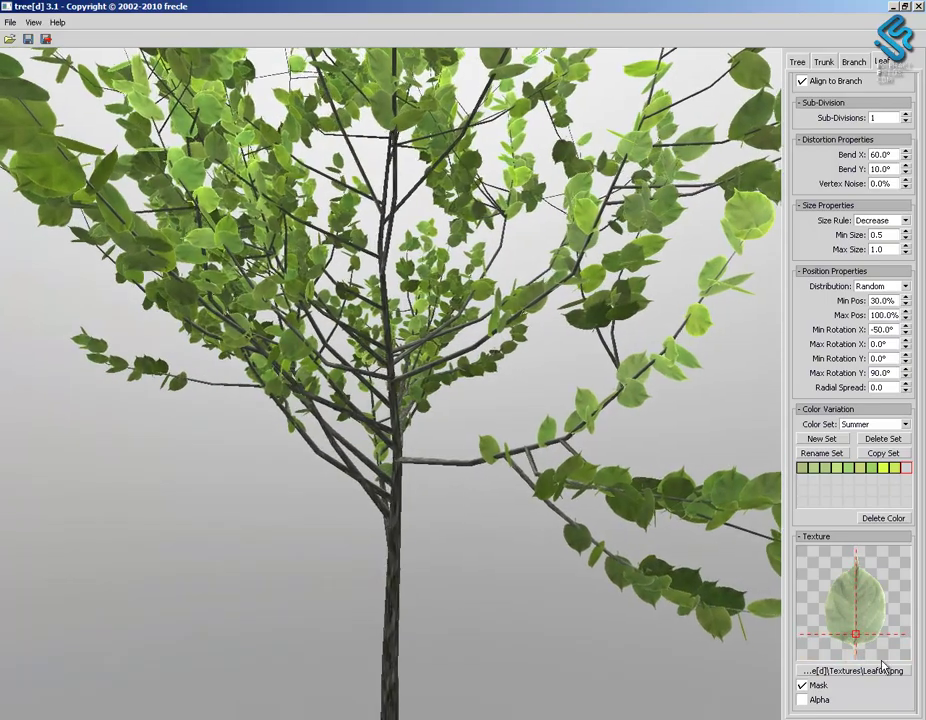
{"action": "left_click_drag", "start_coordinate": [857, 634], "coordinate": [861, 658]}
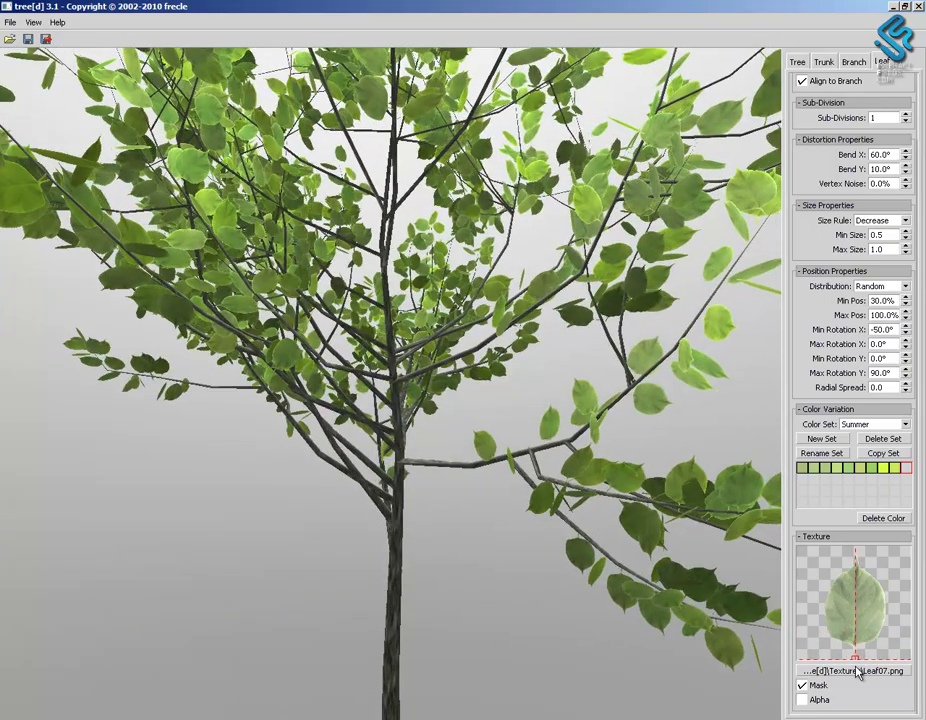
{"action": "scroll", "coordinate": [612, 515], "scroll_direction": "up", "scroll_amount": 3}
{"action": "scroll", "coordinate": [643, 457], "scroll_direction": "down", "scroll_amount": 5}
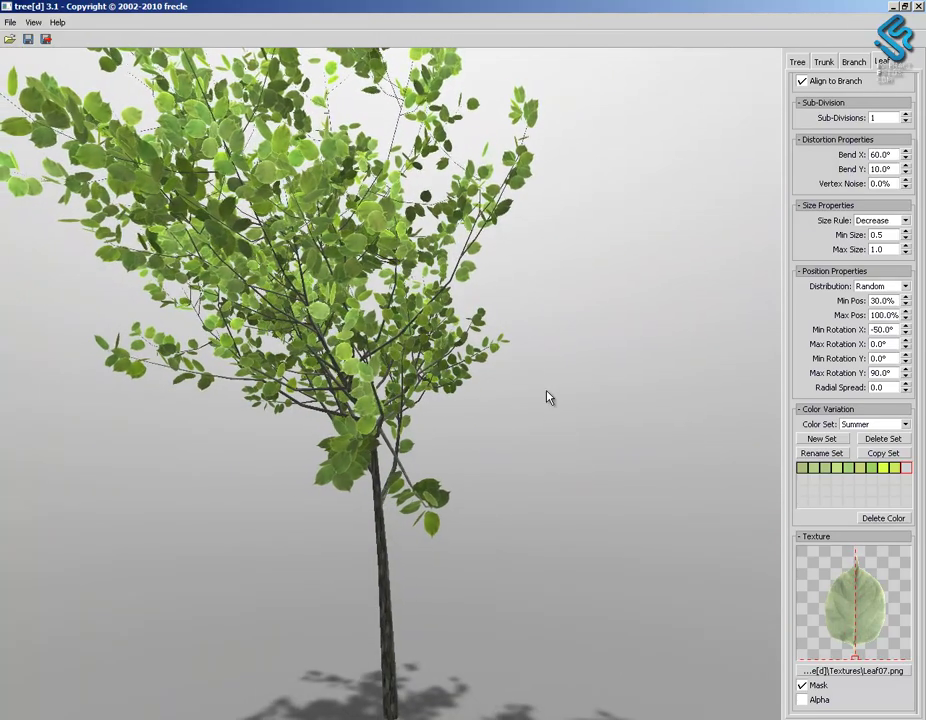
Try the Grey color set for the leaves
{"action": "mouse_move", "coordinate": [464, 387]}
{"action": "left_mouse_down"}
{"action": "mouse_move", "coordinate": [496, 413]}
{"action": "mouse_move", "coordinate": [552, 430]}
{"action": "mouse_move", "coordinate": [434, 389]}
{"action": "left_mouse_up"}
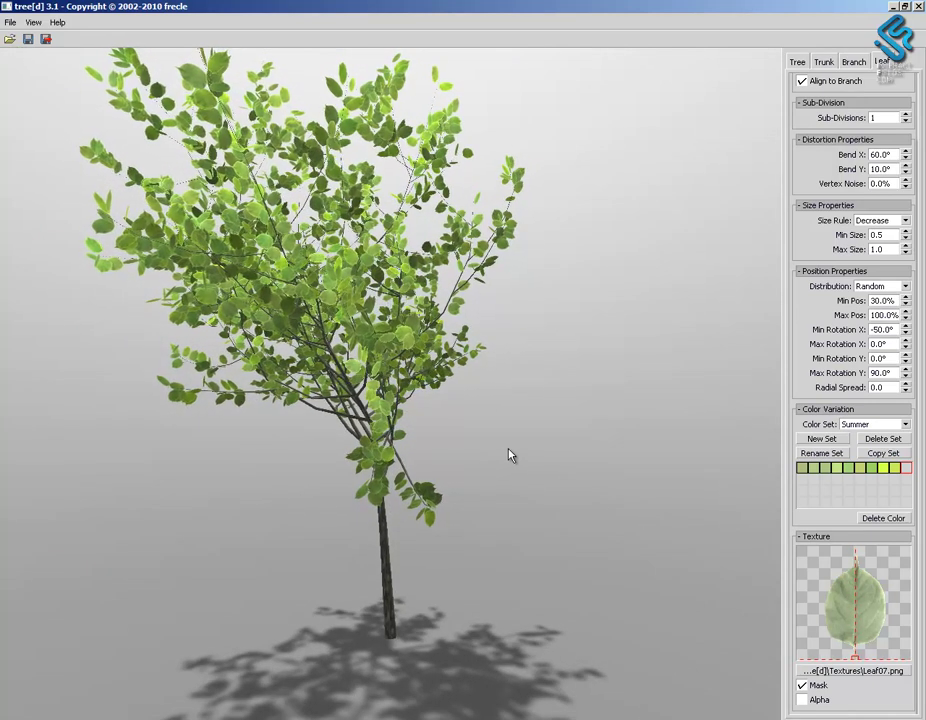
{"action": "left_click_drag", "start_coordinate": [587, 548], "coordinate": [534, 550]}
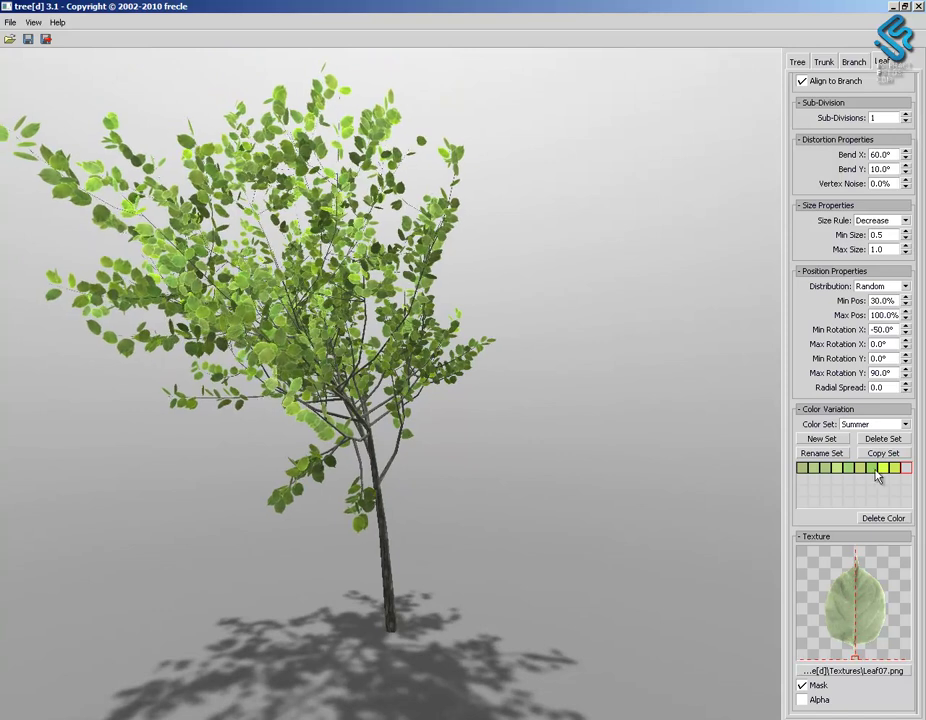
{"action": "left_click", "coordinate": [905, 424]}
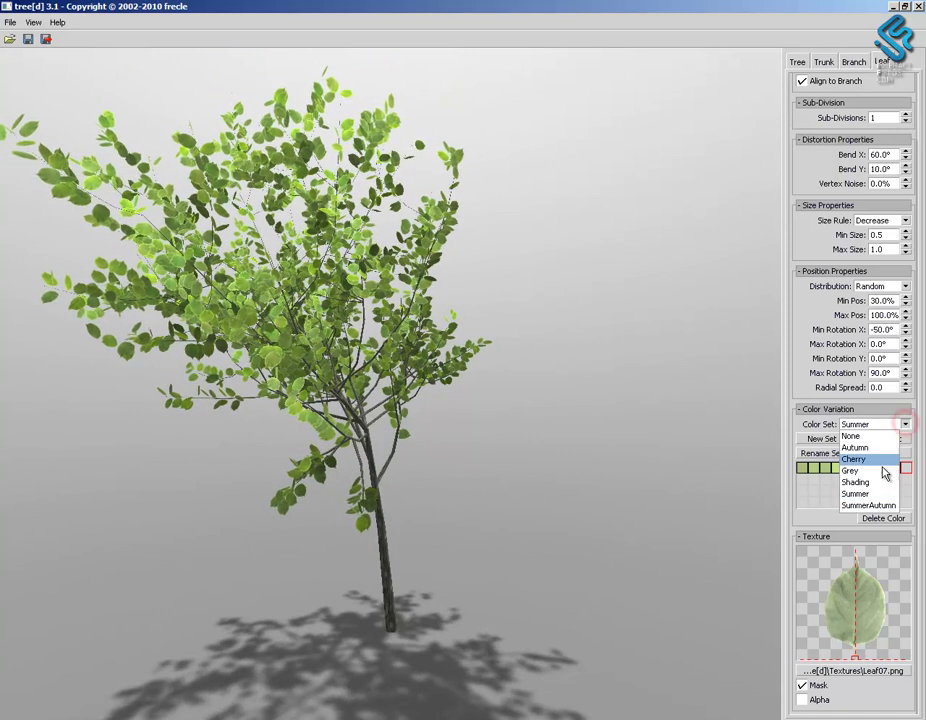
{"action": "left_click", "coordinate": [880, 471]}
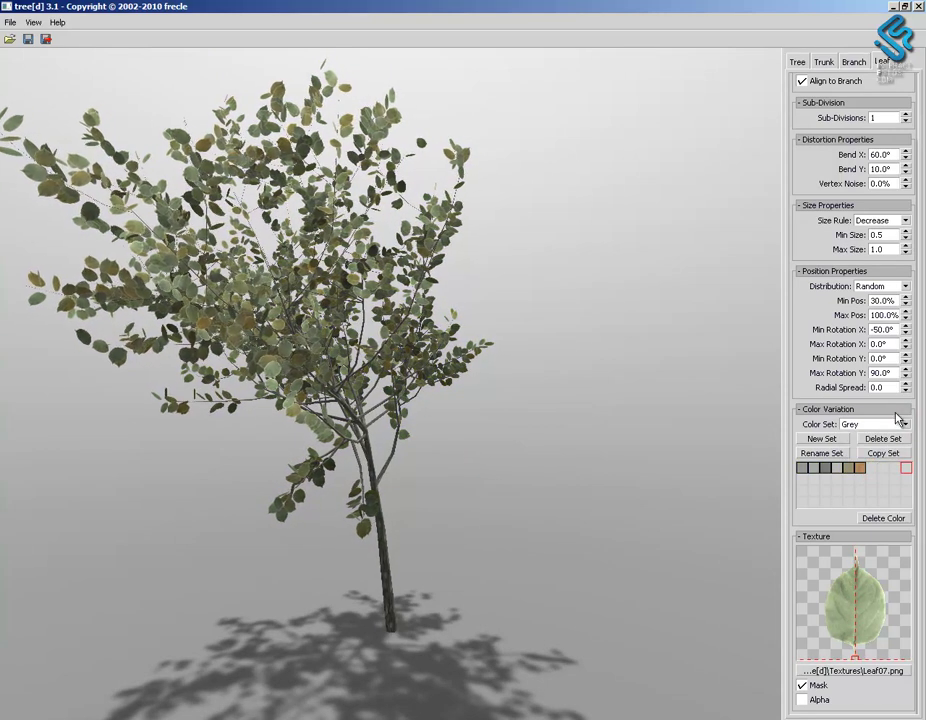
Apply the Autumn color set to the leaves and view the tree from different sides
{"action": "left_click", "coordinate": [902, 424]}
{"action": "left_click", "coordinate": [880, 446]}
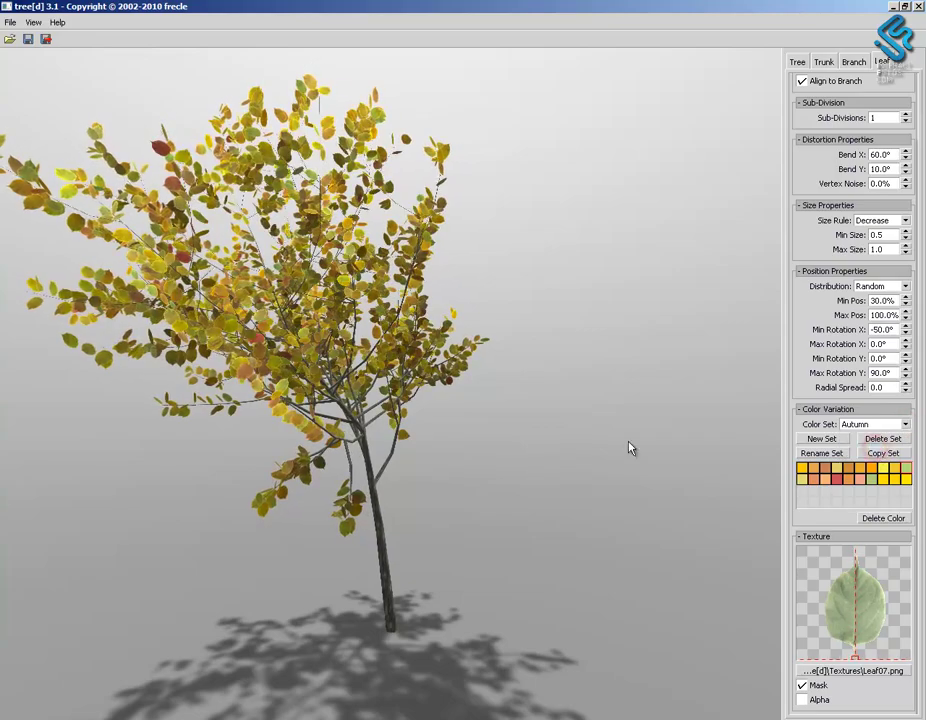
{"action": "left_click_drag", "start_coordinate": [345, 400], "coordinate": [464, 467]}
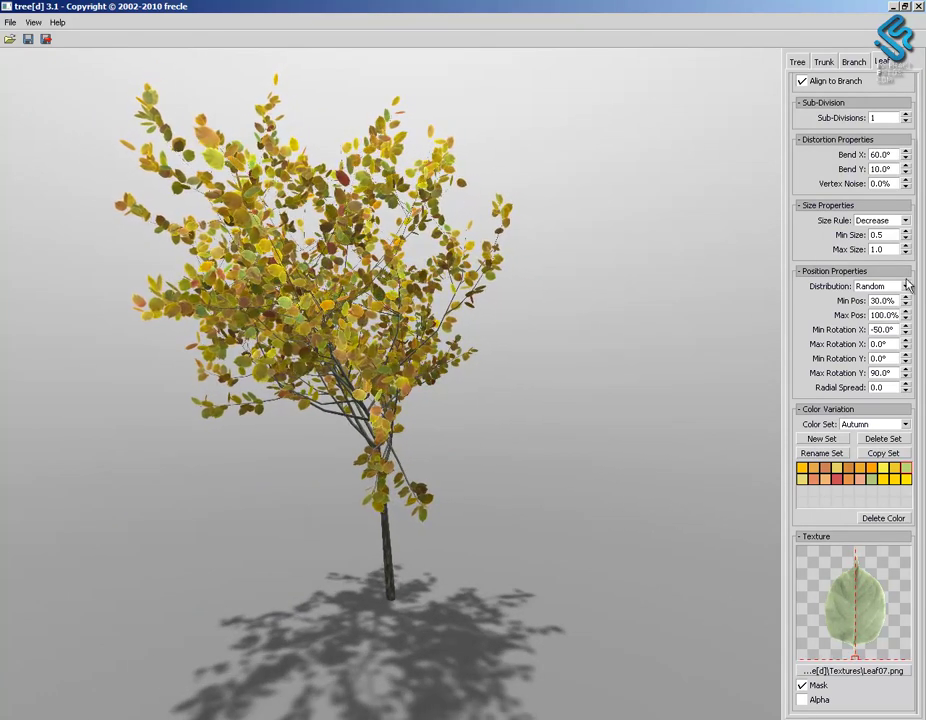
{"action": "left_click_drag", "start_coordinate": [486, 411], "coordinate": [522, 404]}
Start an OBJ export of the tree and set the save location to the copied folder path D:\Tree_Arvore
{"action": "left_click", "coordinate": [10, 22]}
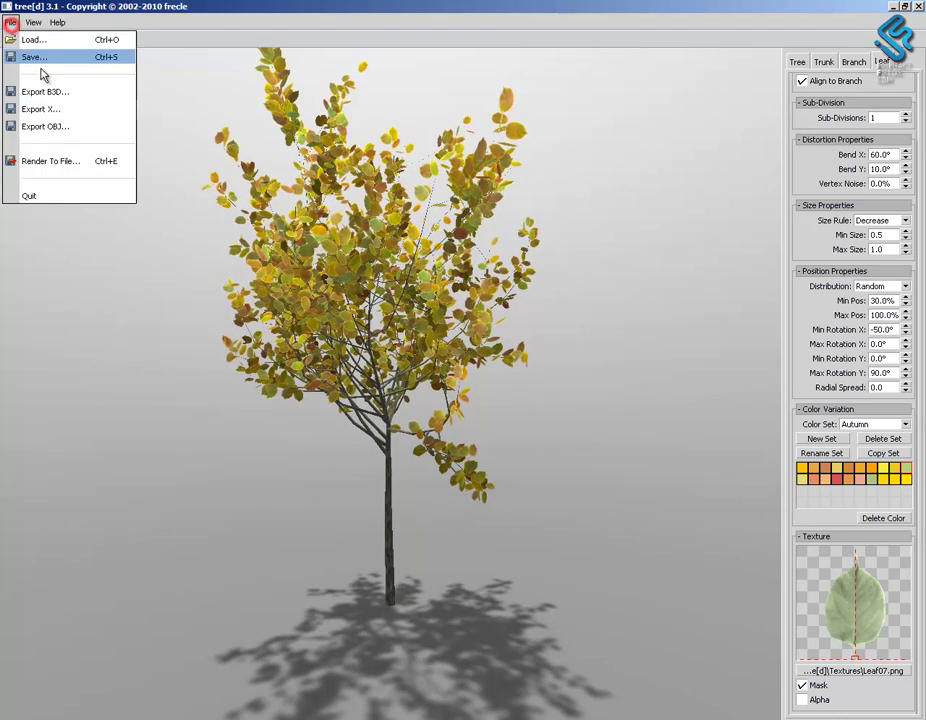
{"action": "left_click", "coordinate": [66, 127]}
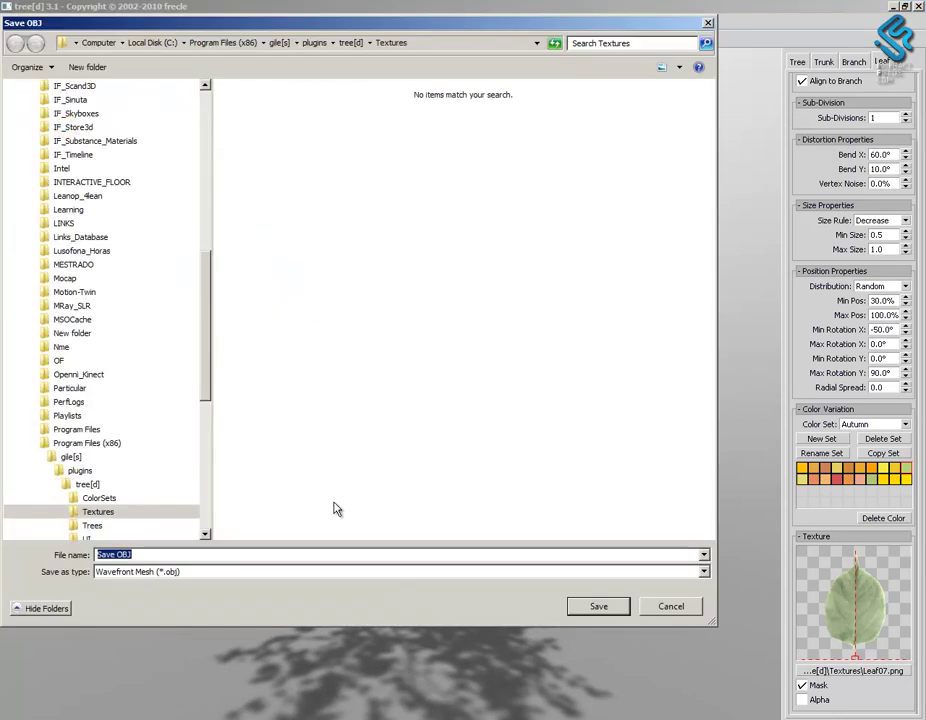
{"action": "key", "text": "alt+Tab"}
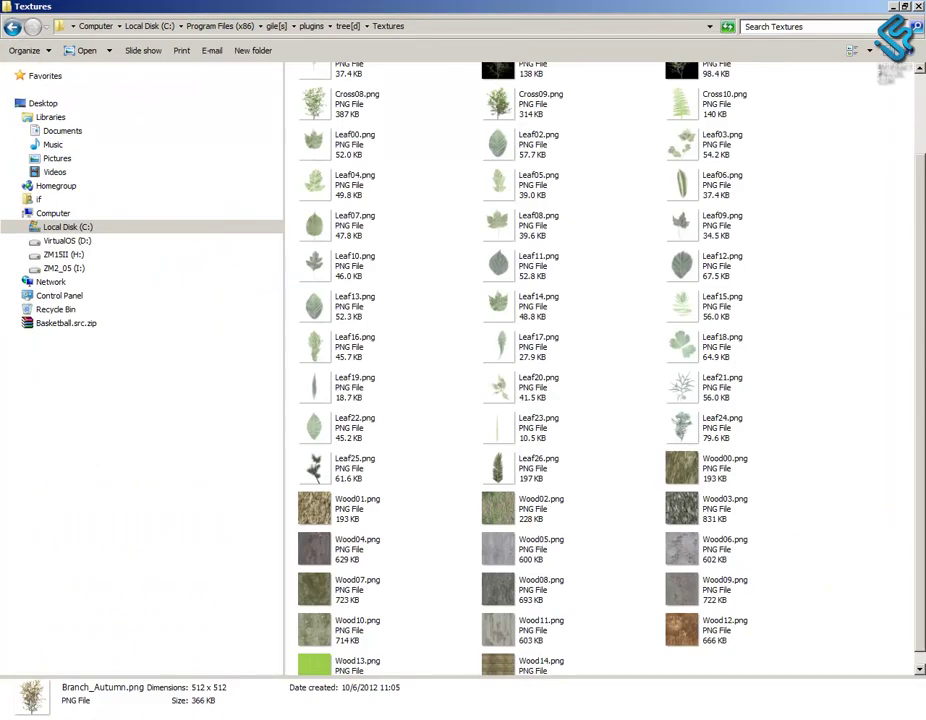
{"action": "key", "text": "alt+Tab"}
{"action": "left_click", "coordinate": [288, 28]}
{"action": "key", "text": "ctrl+c"}
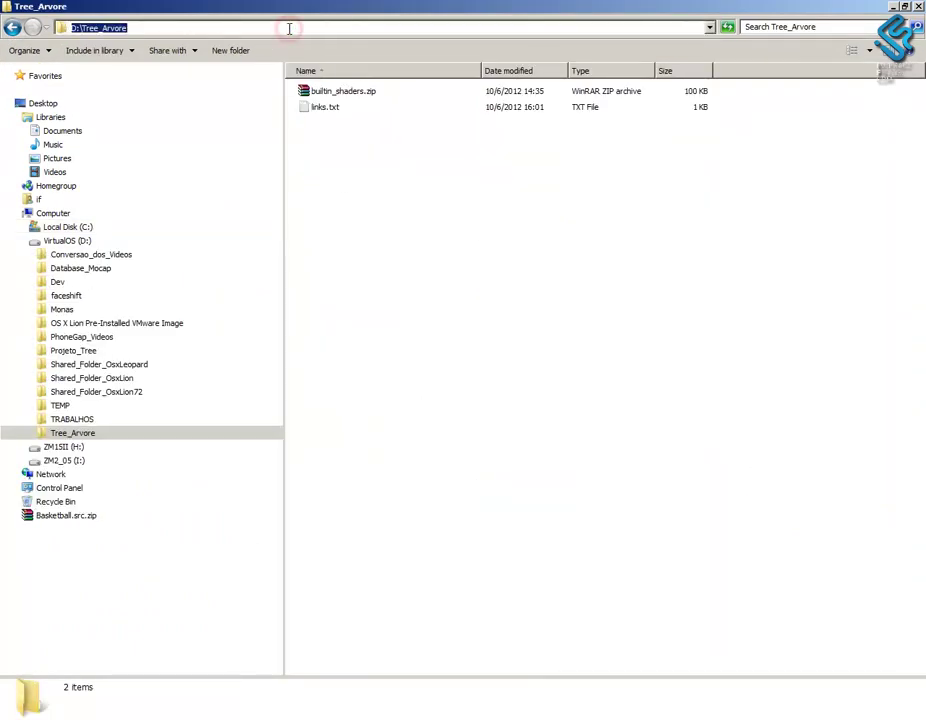
{"action": "key", "text": "alt+Tab"}
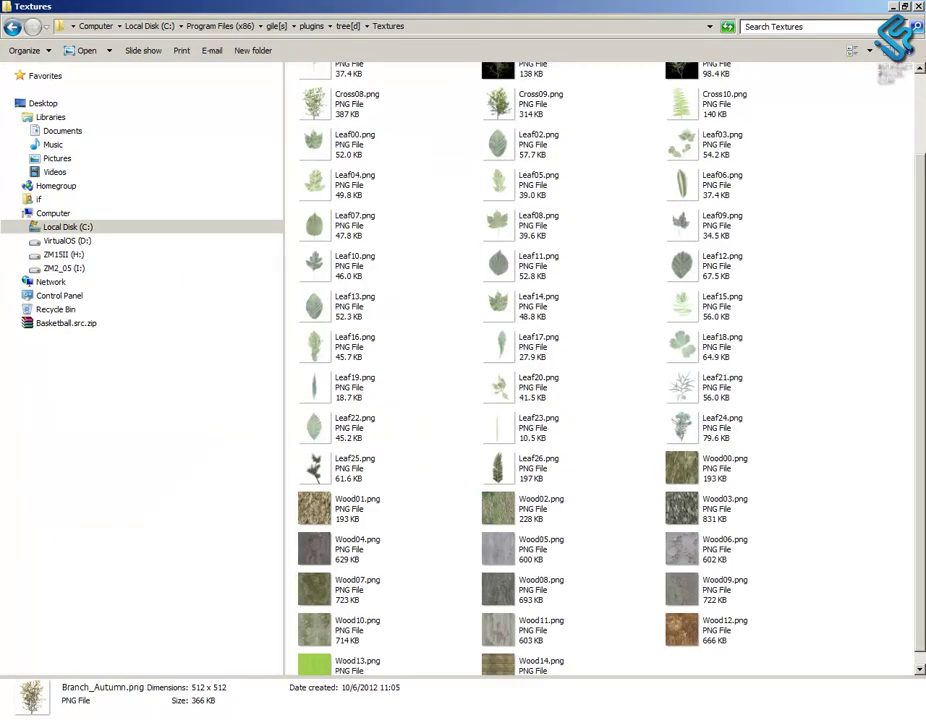
{"action": "key", "text": "alt+Tab"}
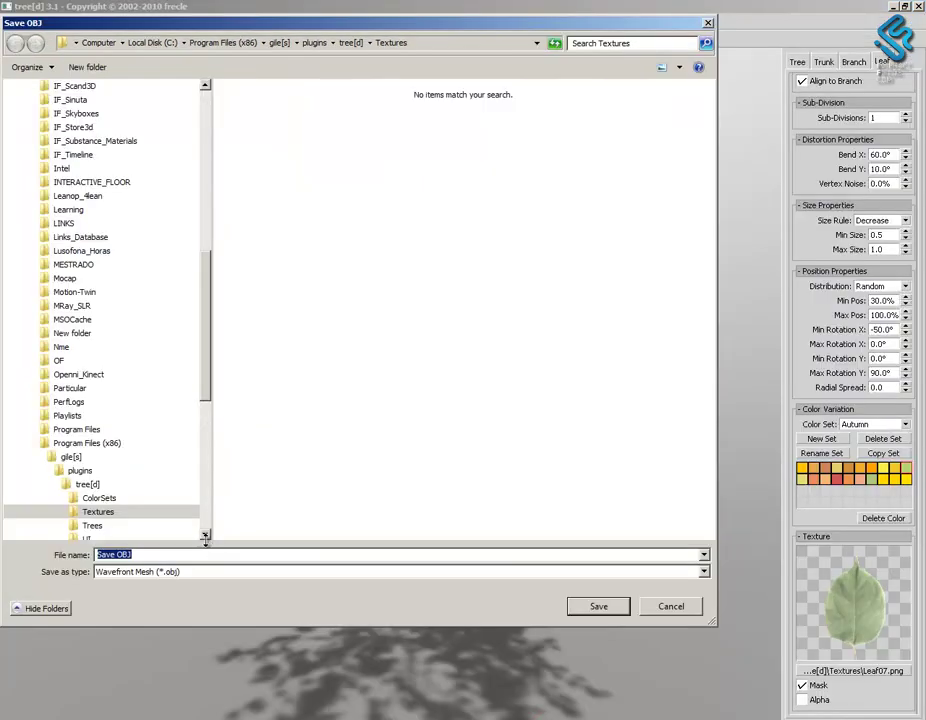
{"action": "key", "text": "ctrl+v"}
{"action": "key", "text": "Return"}
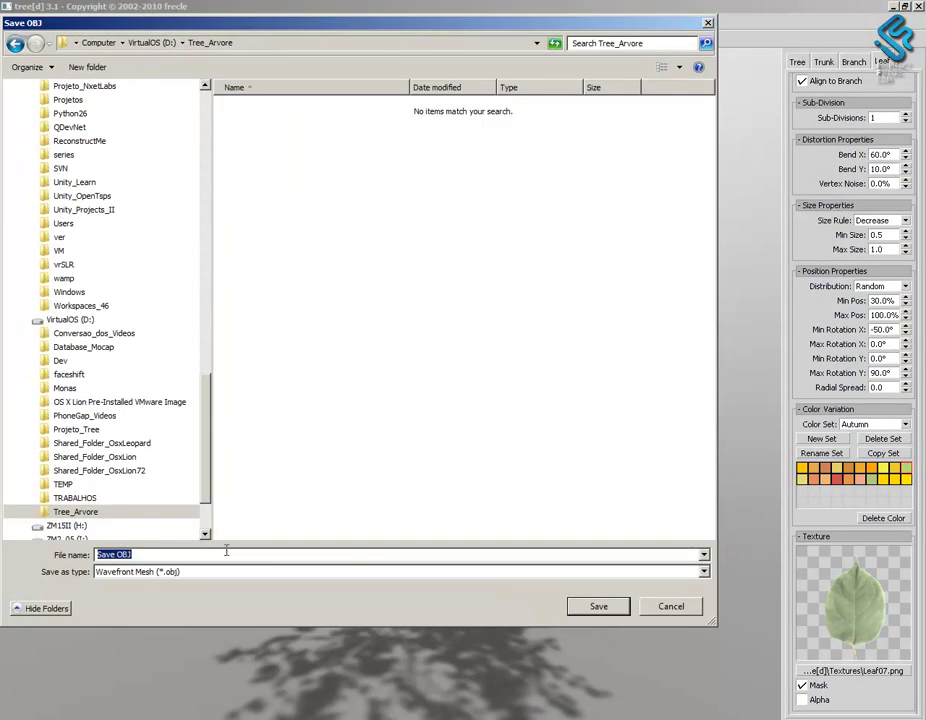
Name the Wavefront Mesh export file Tree and save it
{"action": "type", "text": "t"}
{"action": "key", "text": "Caps_Lock"}
{"action": "type", "text": "REE"}
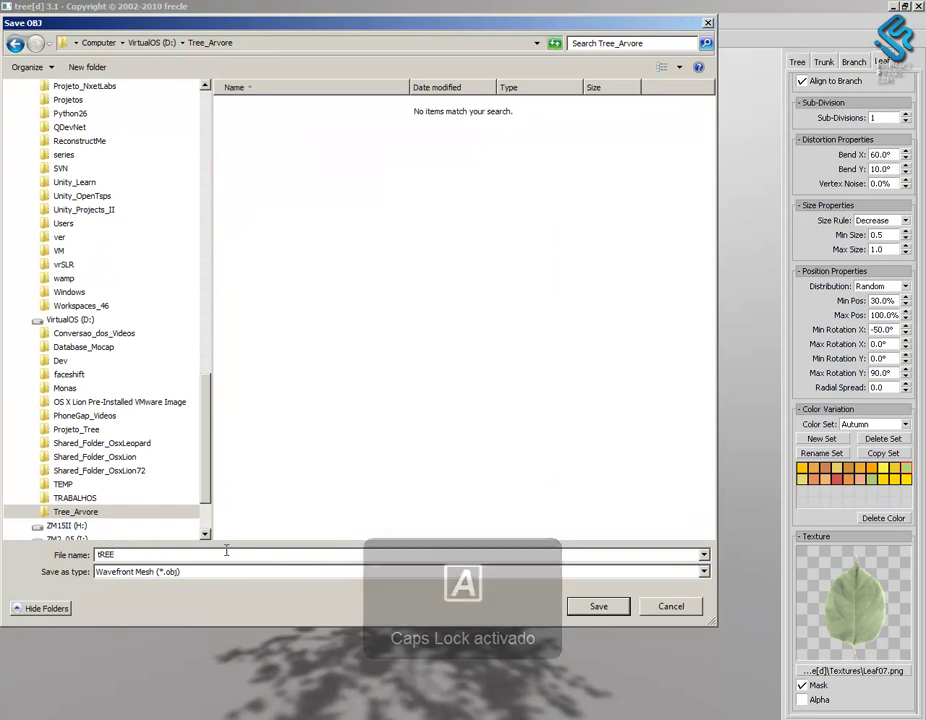
{"action": "key", "text": "Caps_Lock"}
{"action": "type", "text": "Tre"}
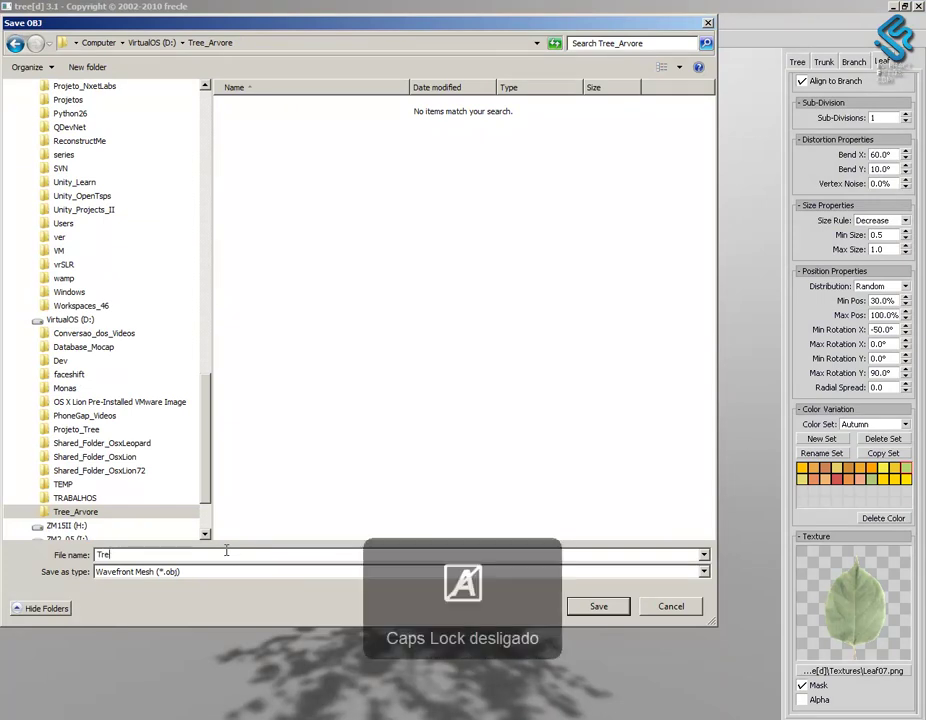
{"action": "type", "text": "e"}
{"action": "left_click", "coordinate": [591, 606]}
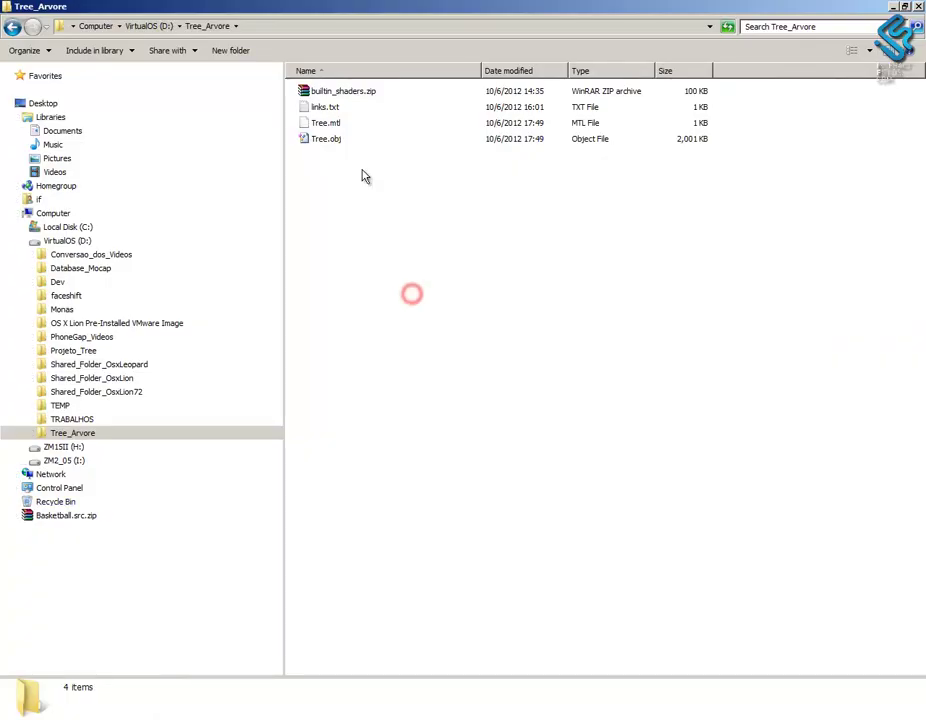
In the Tree_Arvore folder, locate the exported Tree.obj and open the accompanying Tree.mtl in Notepad++
{"action": "left_click", "coordinate": [325, 139]}
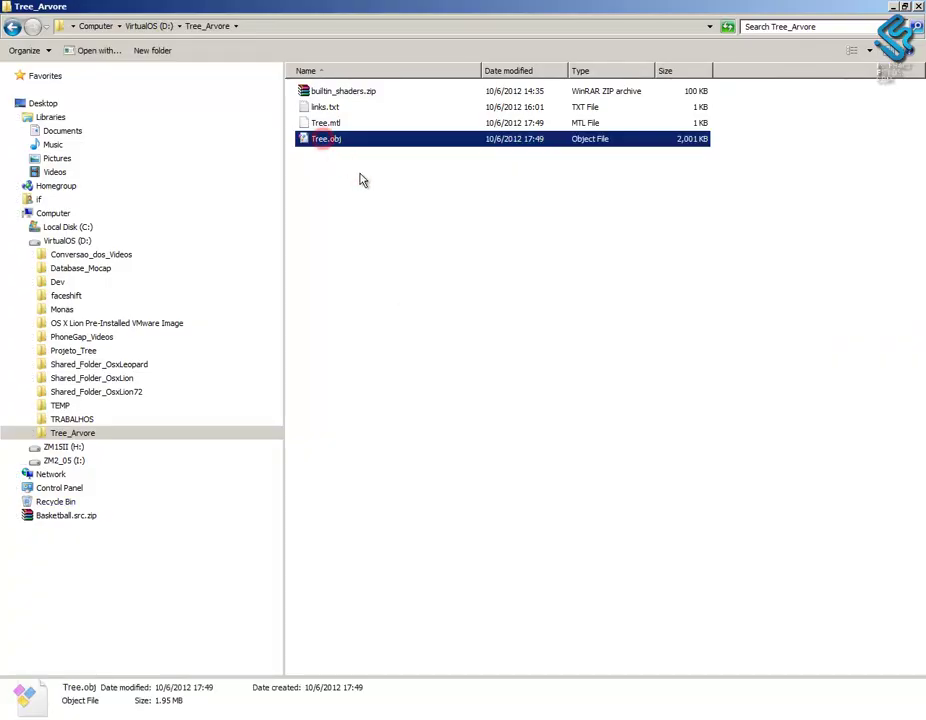
{"action": "left_click", "coordinate": [329, 123]}
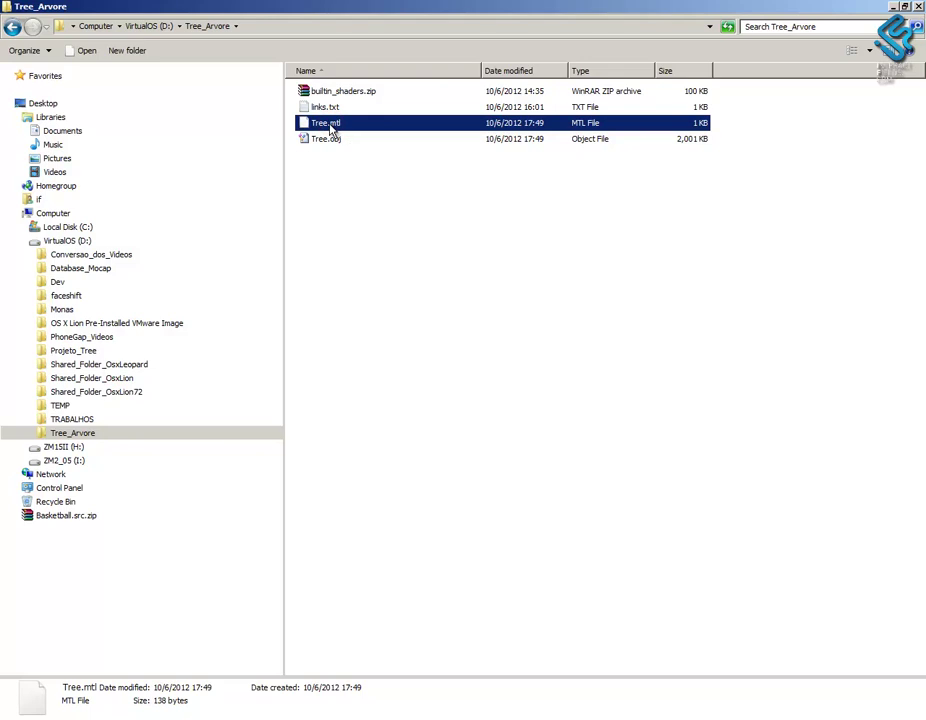
{"action": "right_click", "coordinate": [331, 130]}
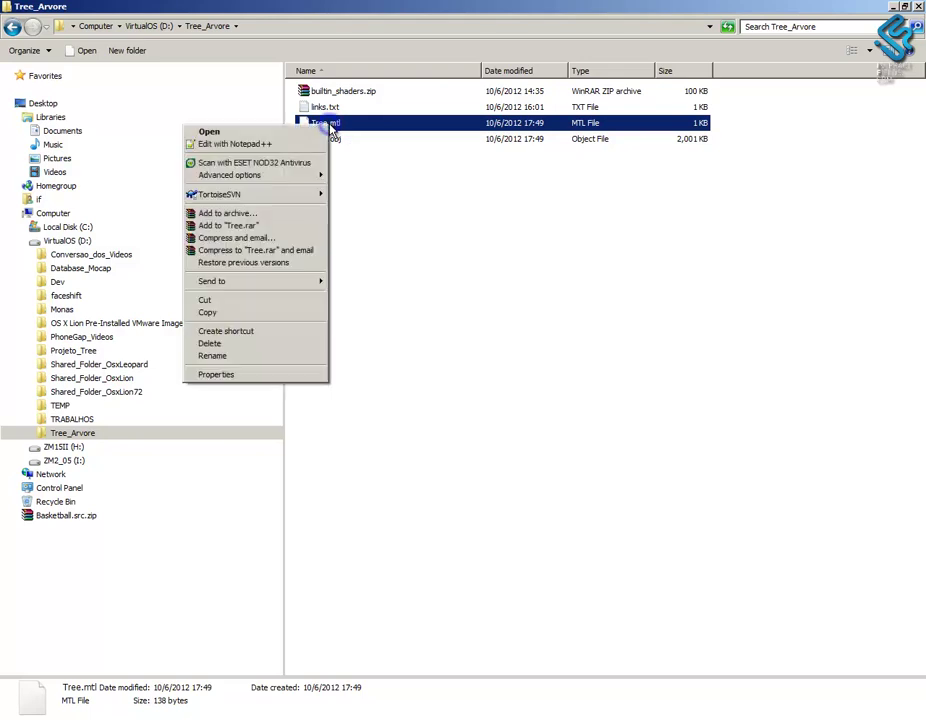
{"action": "left_click", "coordinate": [417, 244]}
{"action": "left_click", "coordinate": [325, 122]}
{"action": "right_click", "coordinate": [325, 124]}
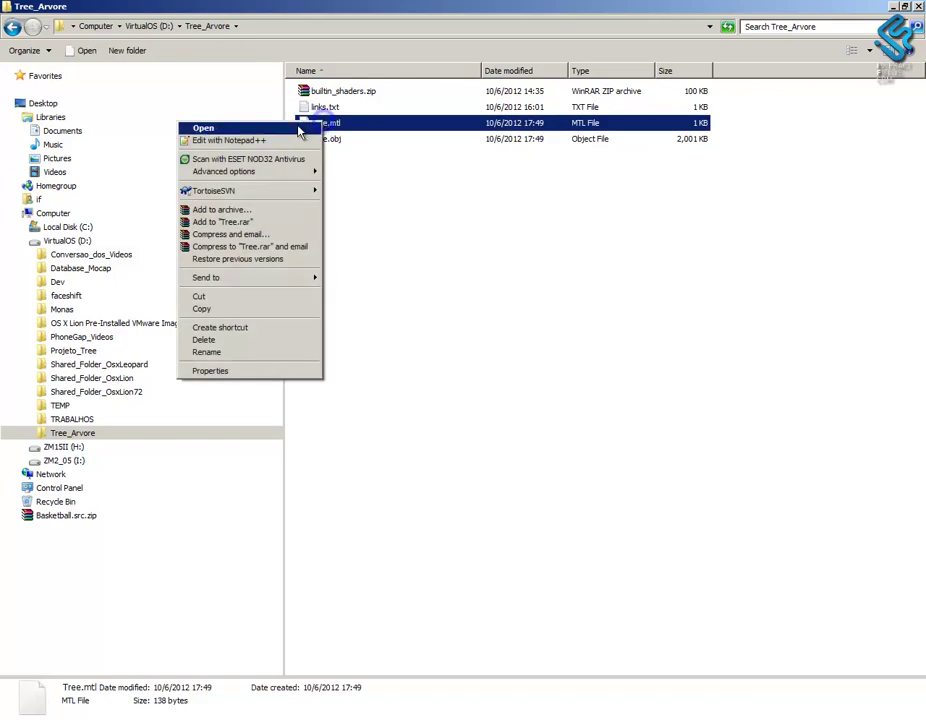
{"action": "left_click", "coordinate": [288, 142]}
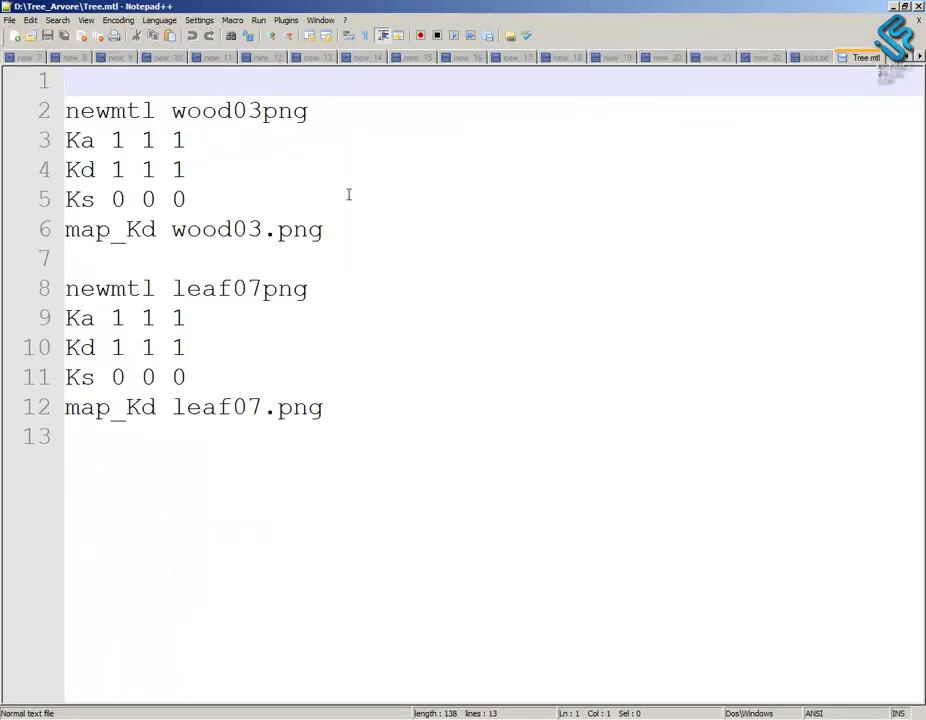
Examine the wood03 material definition in Tree.mtl and switch back to tree[d]
{"action": "left_click_drag", "start_coordinate": [347, 228], "coordinate": [65, 110]}
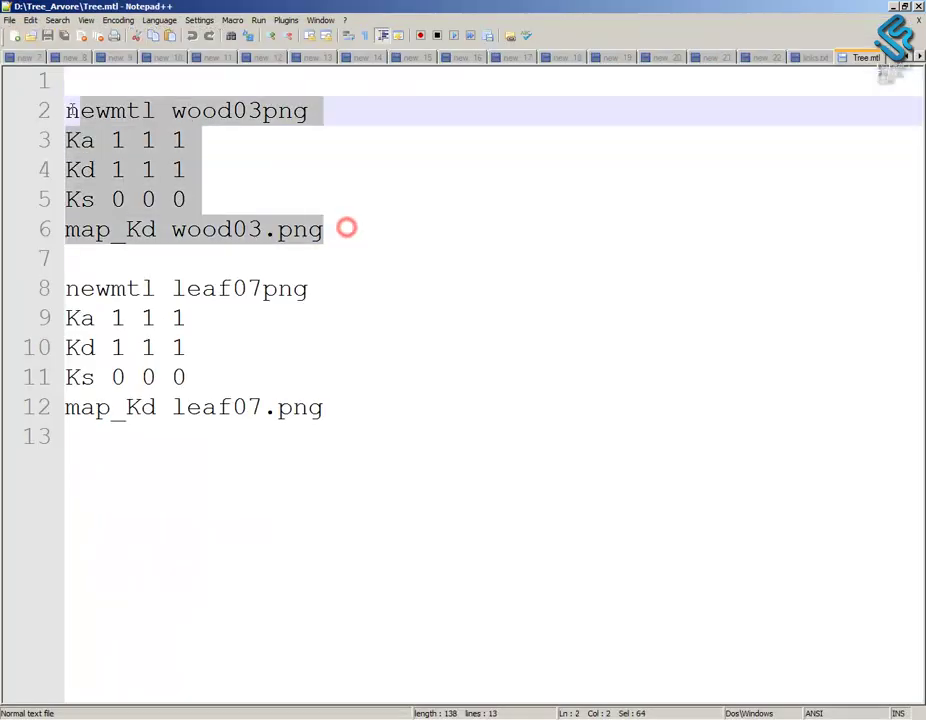
{"action": "left_click", "coordinate": [306, 190]}
{"action": "left_click_drag", "start_coordinate": [365, 232], "coordinate": [56, 107]}
{"action": "key", "text": "alt+Tab"}
{"action": "key", "text": "alt+Tab"}
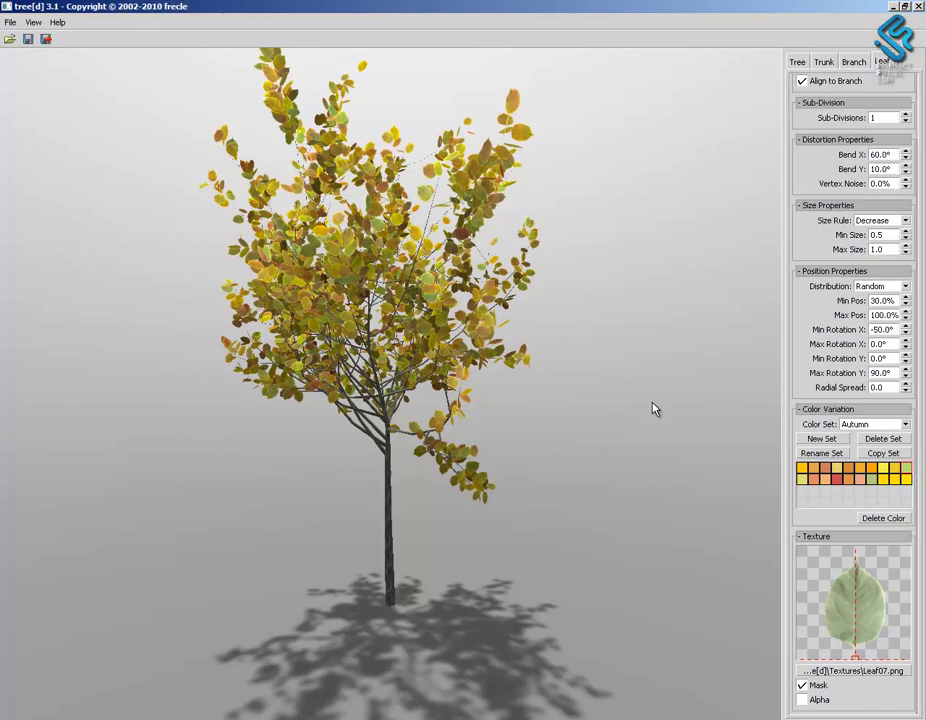
Return to Tree.mtl in Notepad++ and examine the leaf07png material definition and the texture file names of both materials
{"action": "key", "text": "alt+Tab"}
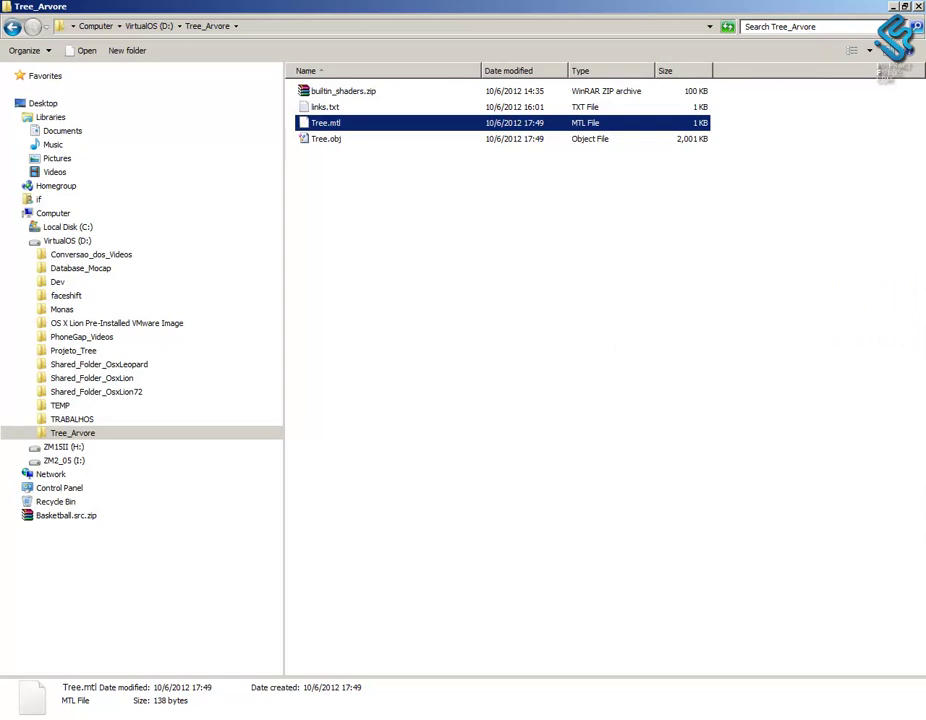
{"action": "key", "text": "alt+Tab"}
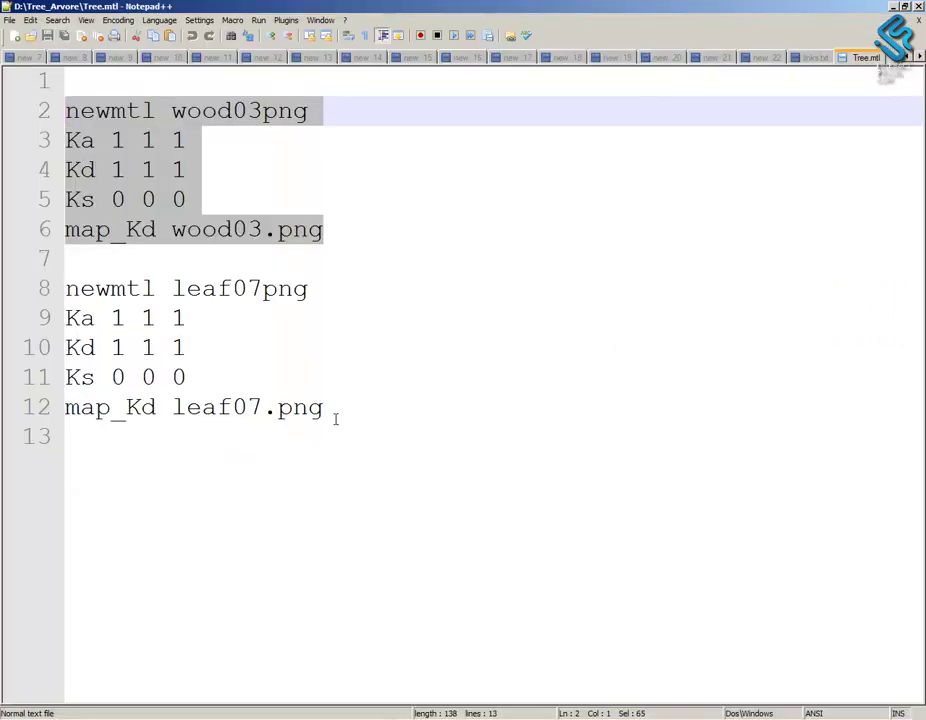
{"action": "left_click_drag", "start_coordinate": [336, 410], "coordinate": [46, 287]}
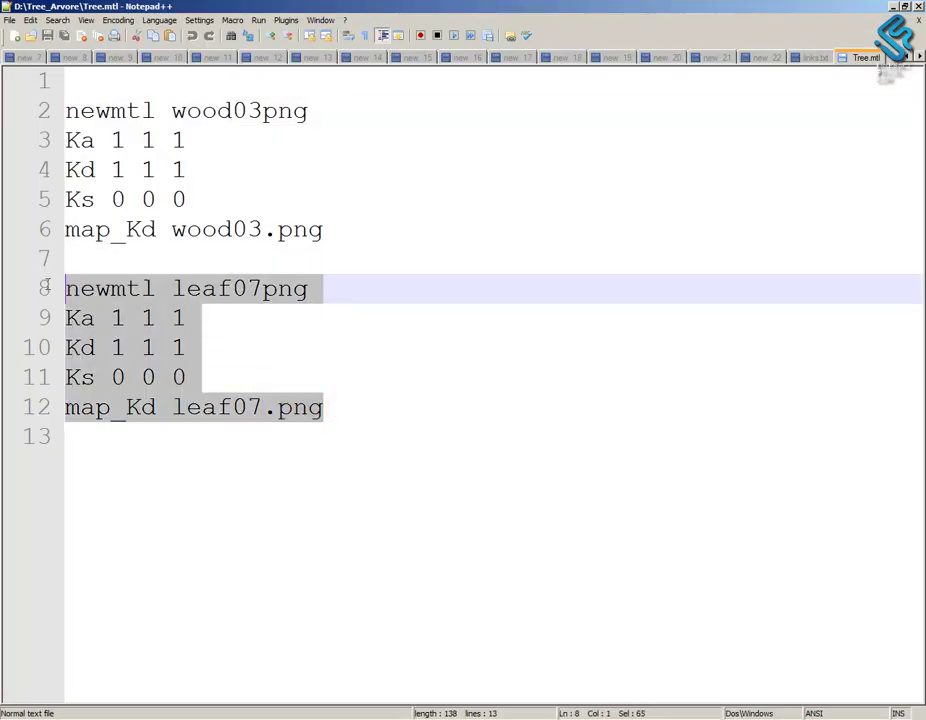
{"action": "left_click", "coordinate": [343, 424]}
{"action": "left_click_drag", "start_coordinate": [327, 230], "coordinate": [175, 233]}
{"action": "left_click_drag", "start_coordinate": [335, 408], "coordinate": [174, 414]}
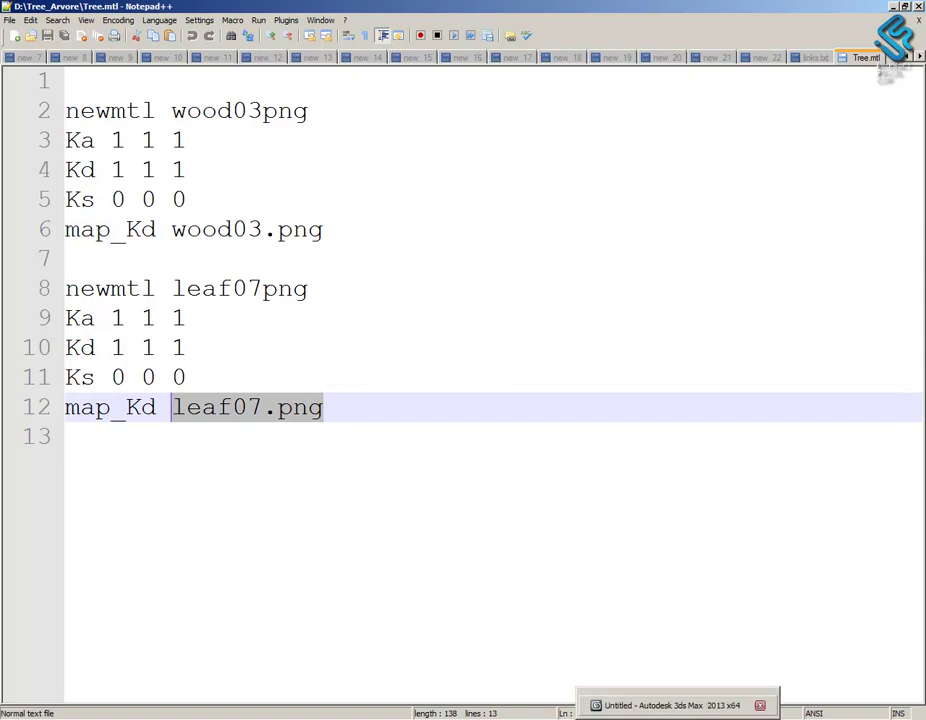
Select Tree.obj in the Tree_Arvore folder and switch to 3ds Max
{"action": "mouse_move", "coordinate": [157, 717]}
{"action": "left_click", "coordinate": [155, 685]}
{"action": "left_click", "coordinate": [362, 294]}
{"action": "left_click", "coordinate": [321, 139]}
{"action": "left_click", "coordinate": [455, 717]}
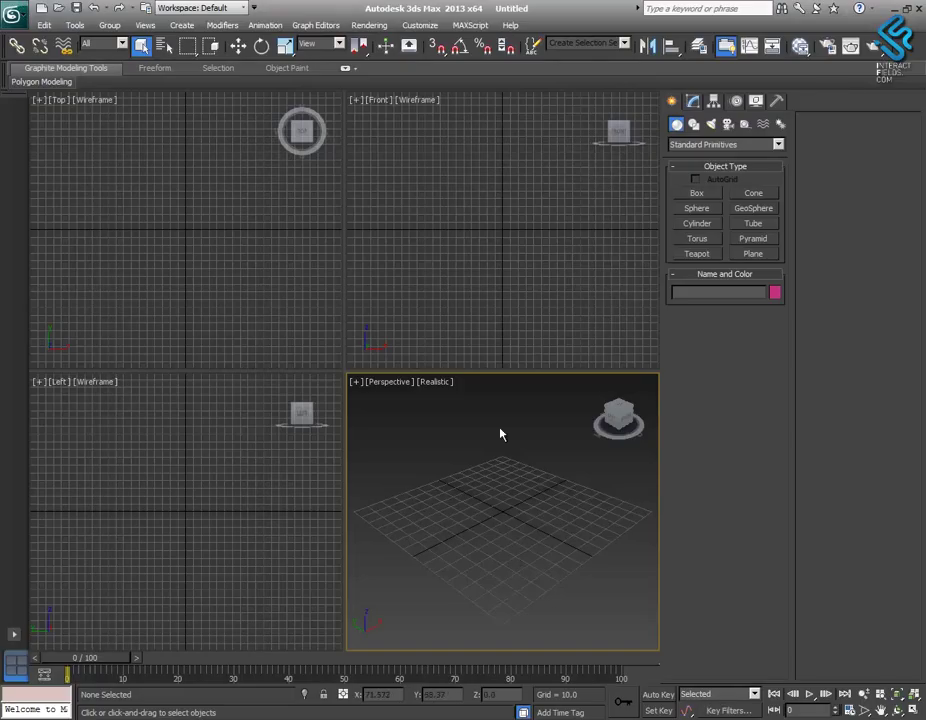
Start a file import in 3ds Max and browse to the copied folder path D:\Tree_Arvore
{"action": "left_click", "coordinate": [13, 13]}
{"action": "left_click", "coordinate": [64, 206]}
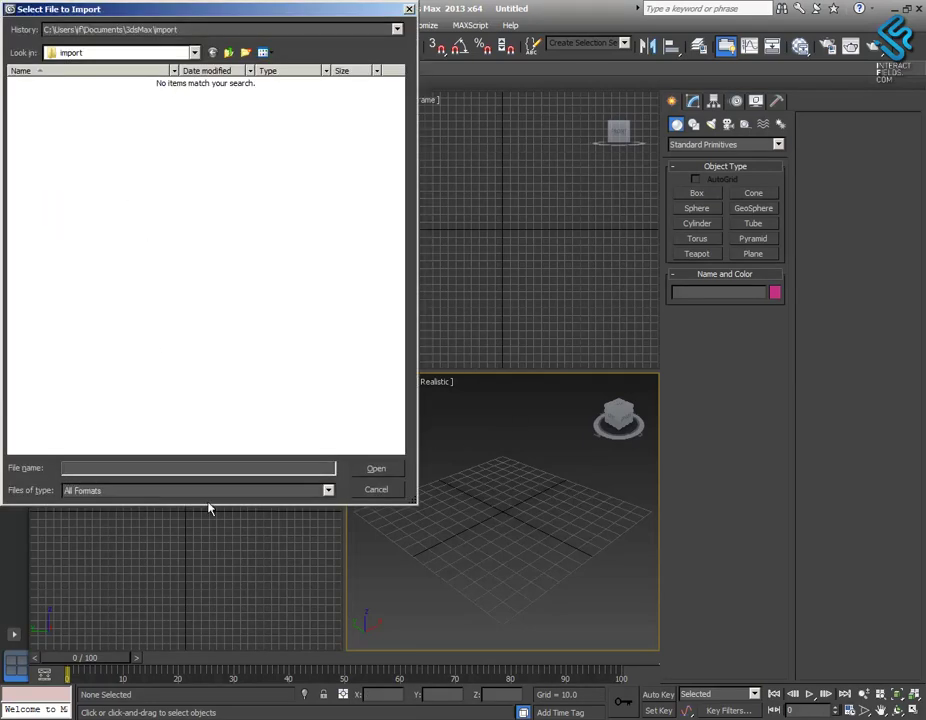
{"action": "left_click", "coordinate": [400, 717]}
{"action": "left_click", "coordinate": [256, 26]}
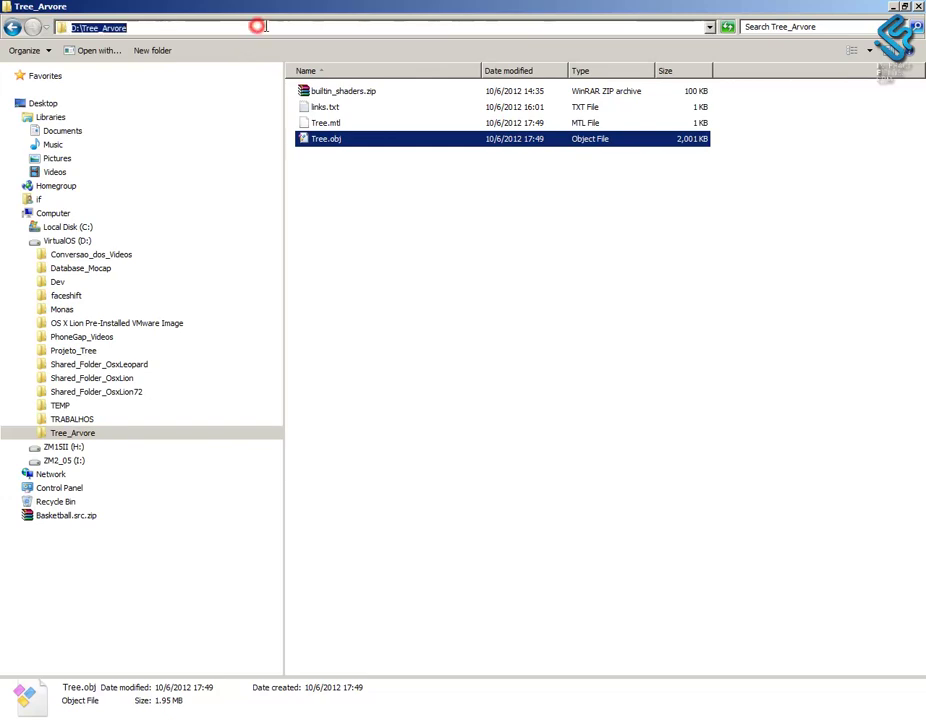
{"action": "key", "text": "alt+Tab"}
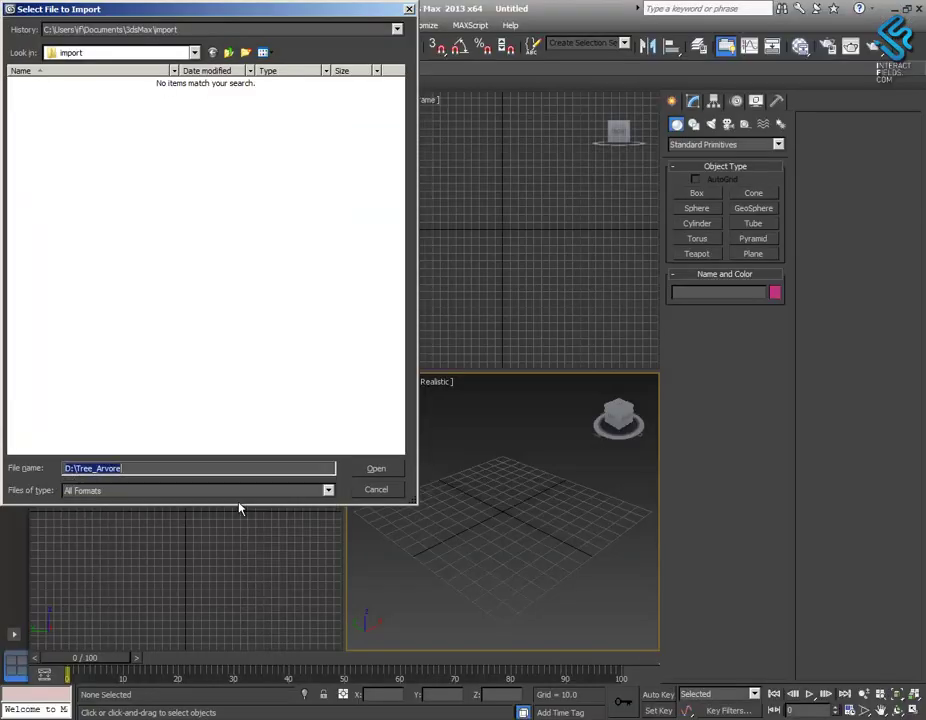
{"action": "key", "text": "ctrl+v"}
{"action": "key", "text": "Return"}
Import Tree.obj with the default OBJ options, skip the missing wood03.png and leaf07.png maps, and frame the tree in the view
{"action": "double_click", "coordinate": [38, 83]}
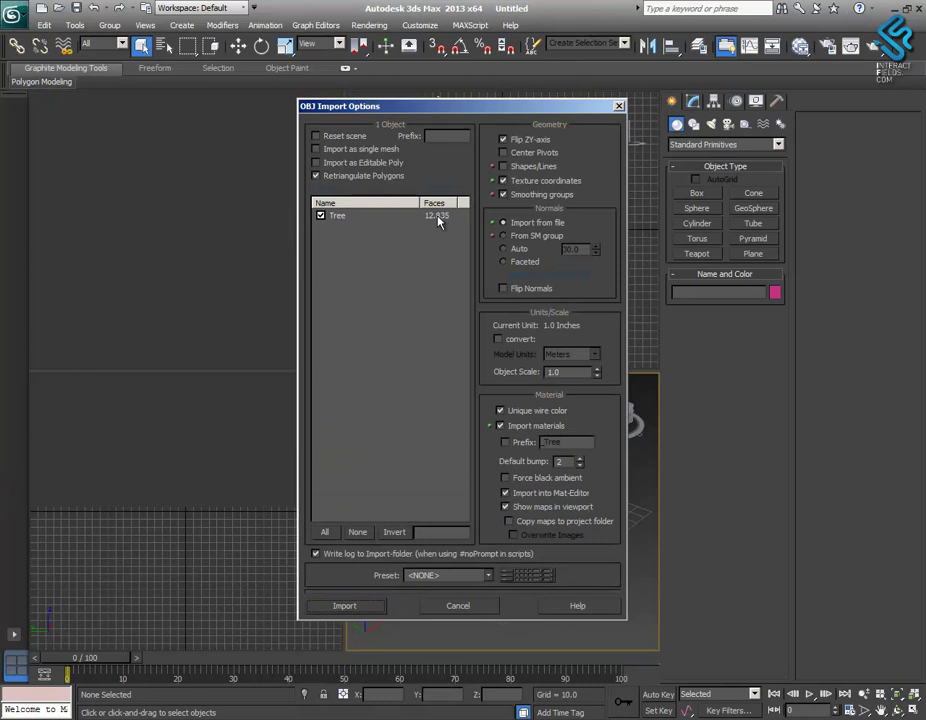
{"action": "left_click", "coordinate": [344, 606]}
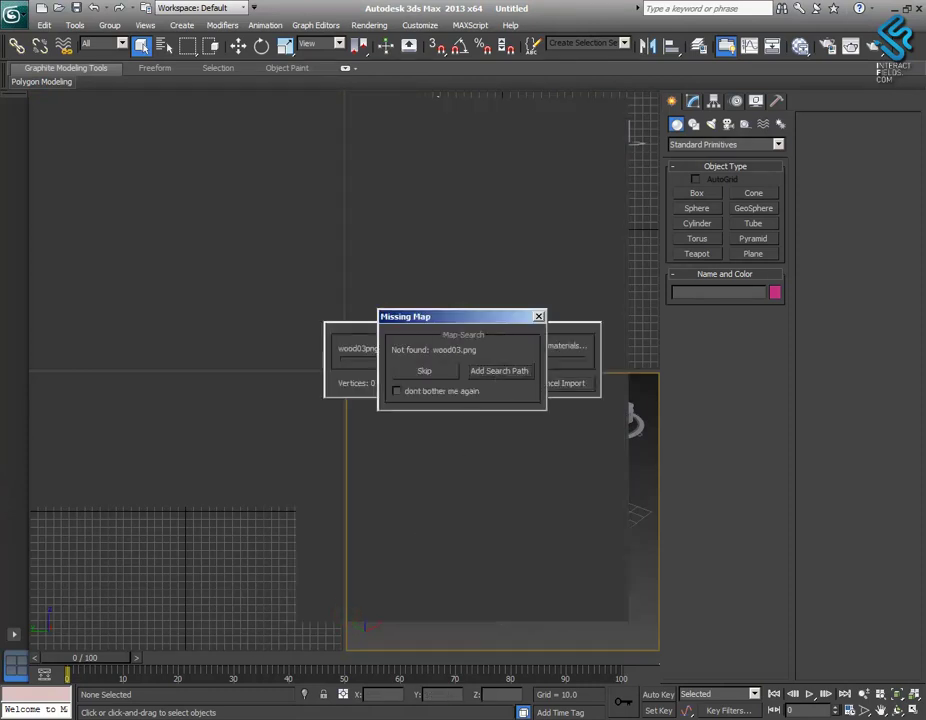
{"action": "key", "text": "alt+Tab"}
{"action": "left_click", "coordinate": [382, 285]}
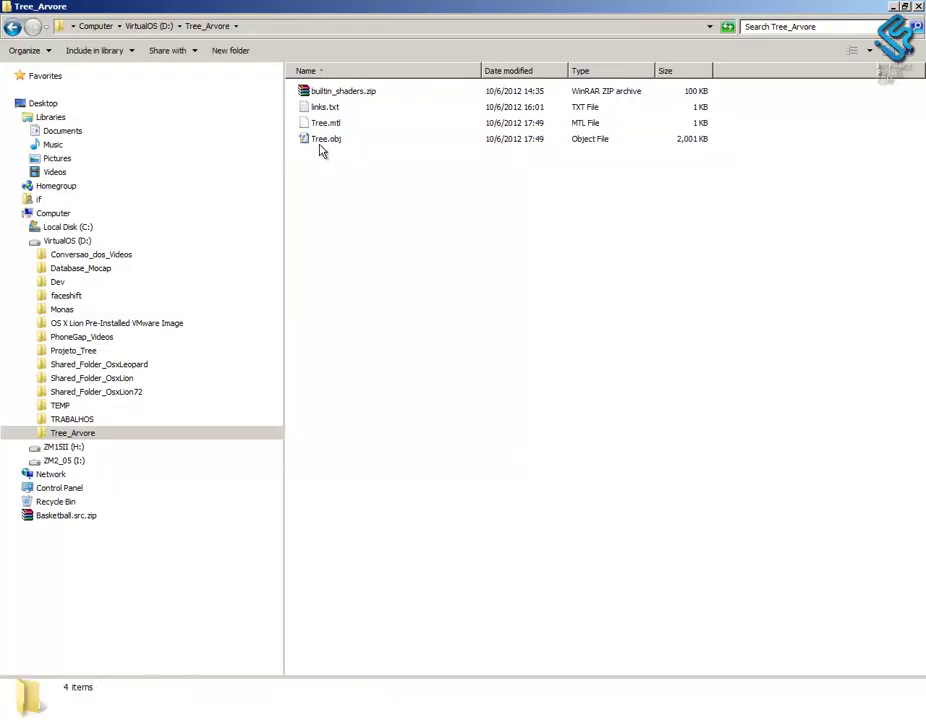
{"action": "key", "text": "alt+Tab"}
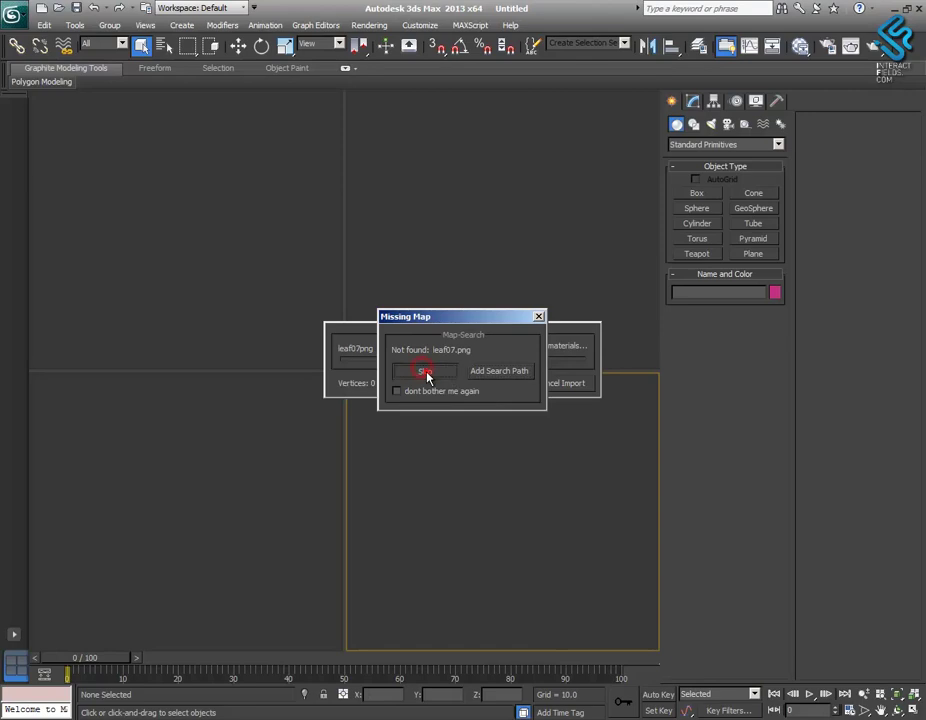
{"action": "left_click", "coordinate": [424, 371]}
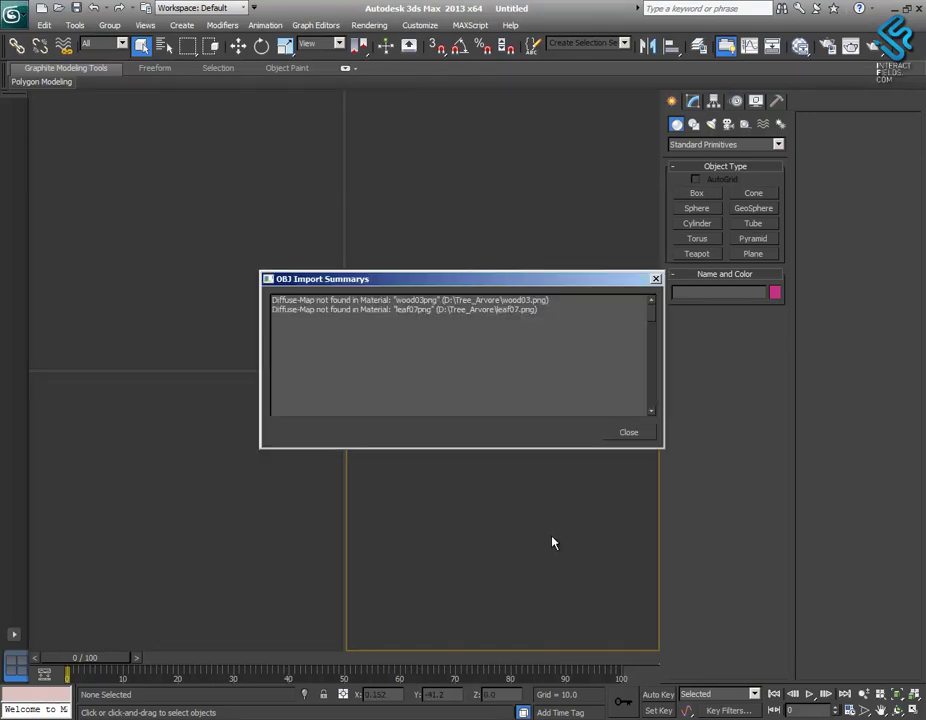
{"action": "left_click", "coordinate": [638, 433]}
{"action": "key", "text": "z"}
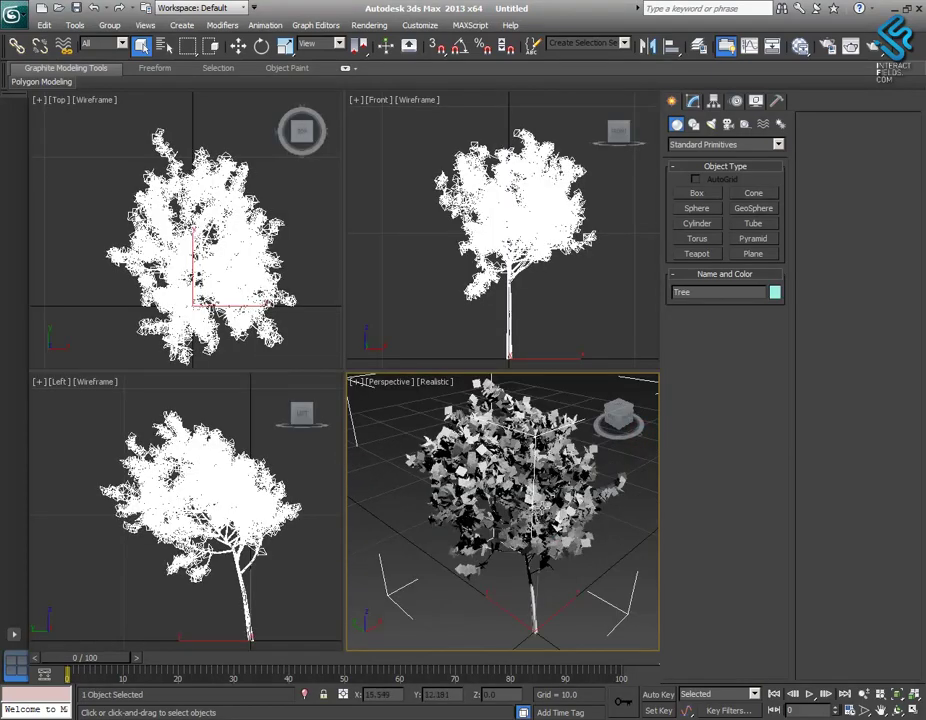
Reset the 3ds Max scene without saving the changes
{"action": "left_click", "coordinate": [13, 14]}
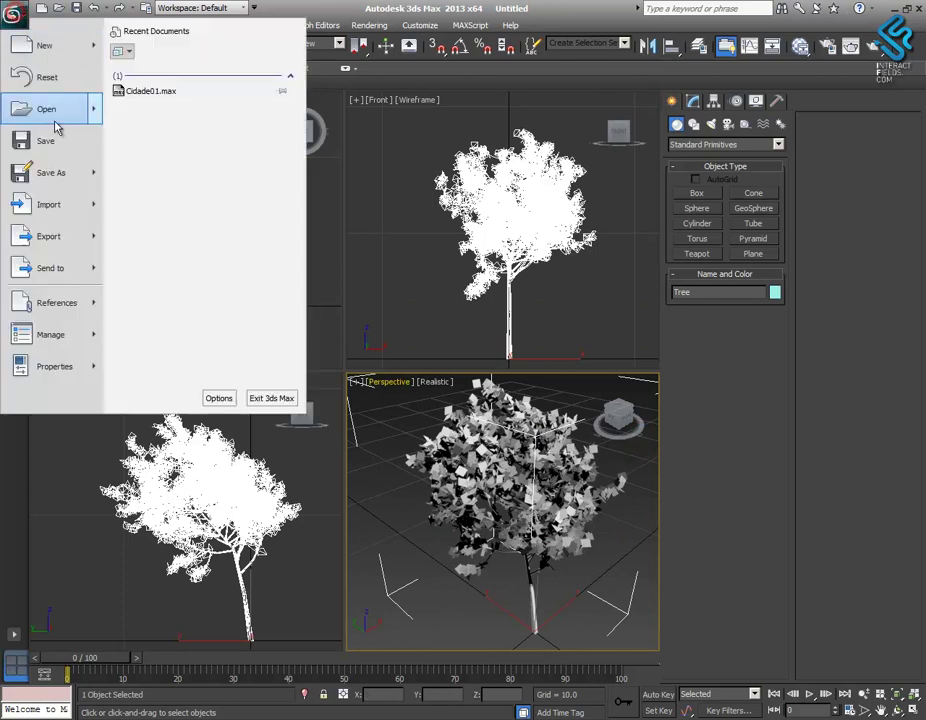
{"action": "left_click", "coordinate": [40, 80]}
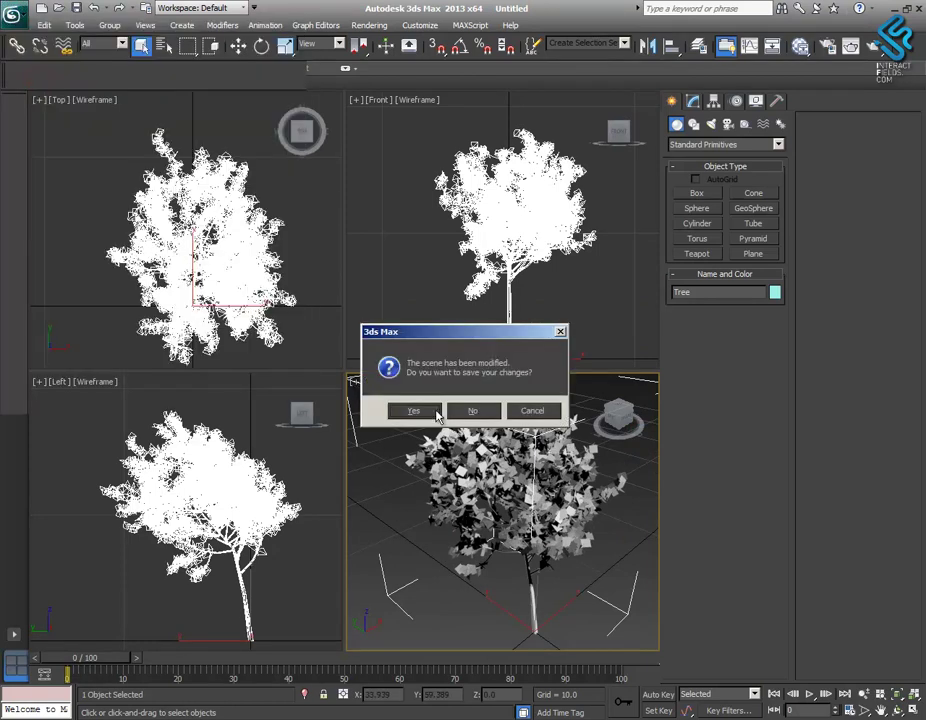
{"action": "left_click", "coordinate": [475, 411]}
{"action": "left_click", "coordinate": [421, 389]}
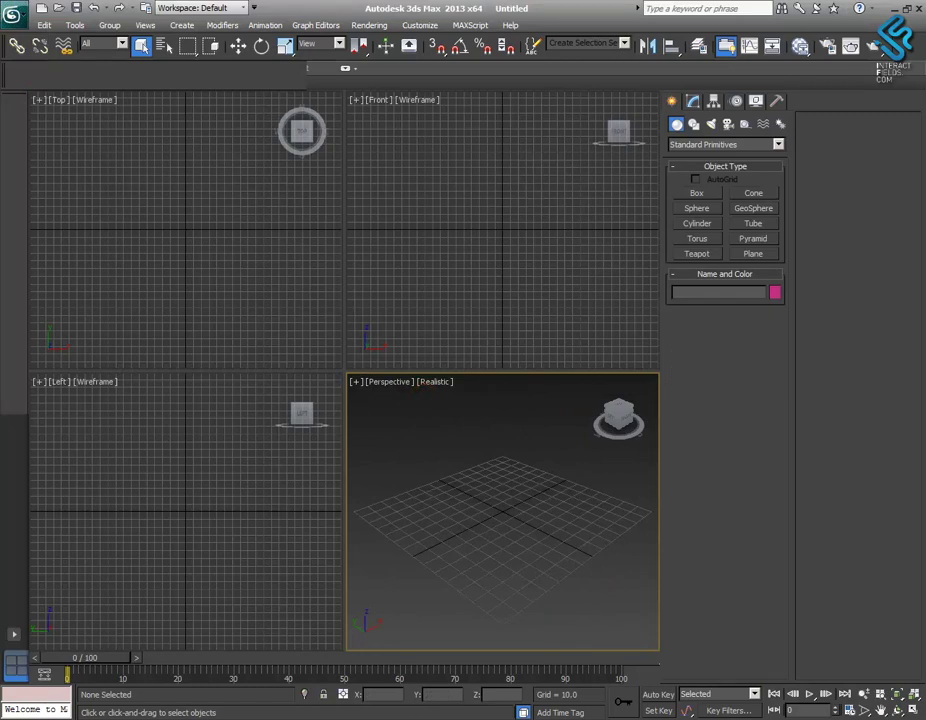
Check the wood03.png texture name in Tree.mtl and show tree[d]'s Textures folder as a compact file list
{"action": "left_click", "coordinate": [399, 375]}
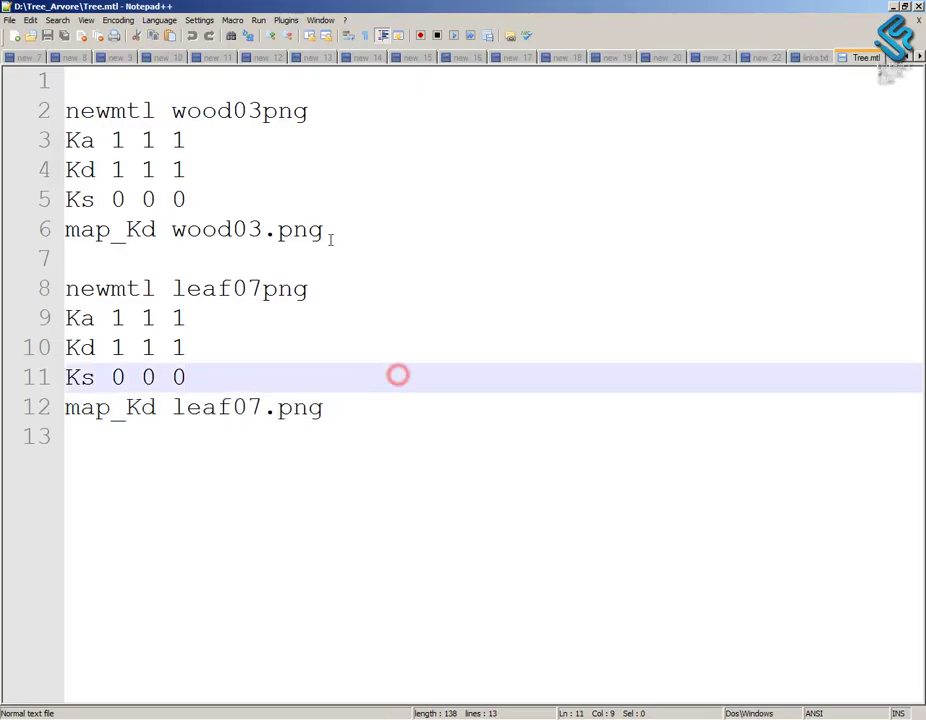
{"action": "left_click_drag", "start_coordinate": [325, 229], "coordinate": [192, 240]}
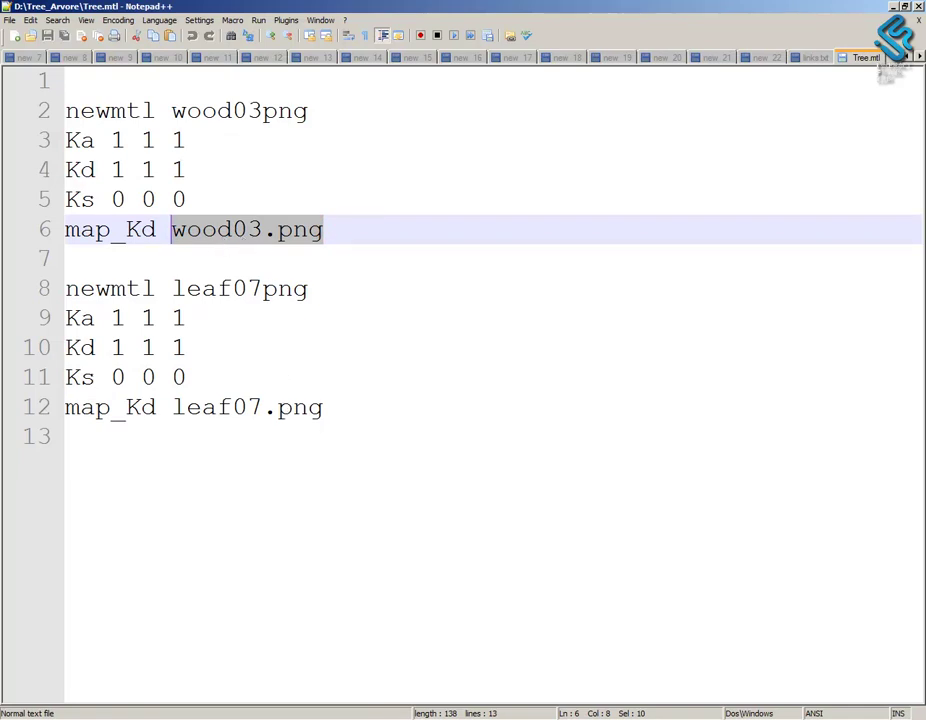
{"action": "key", "text": "alt+Tab"}
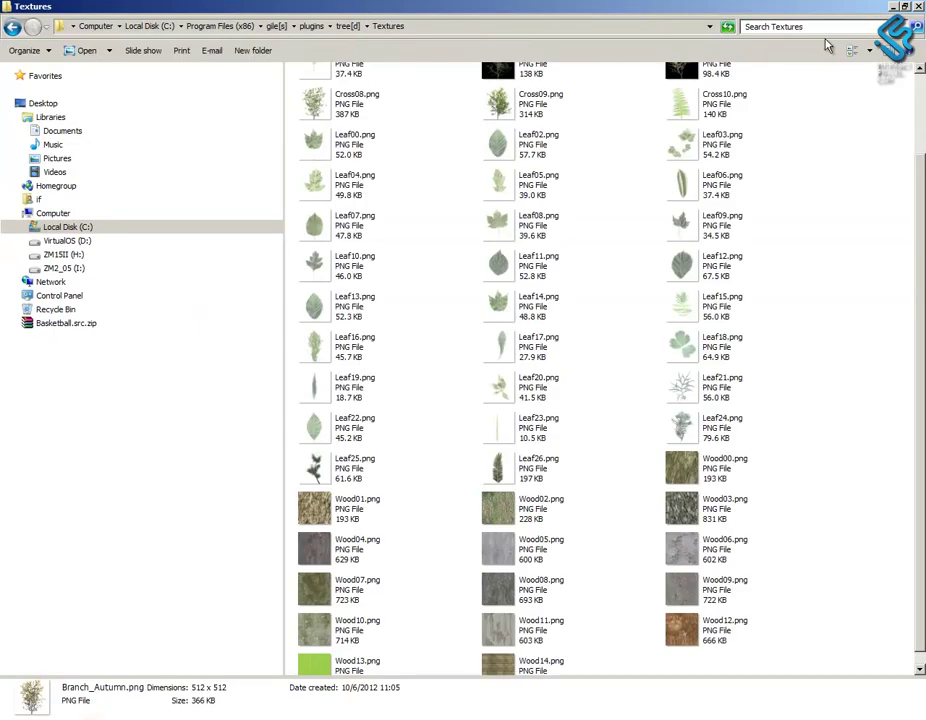
{"action": "left_click", "coordinate": [851, 51]}
{"action": "left_click", "coordinate": [851, 51]}
{"action": "left_click", "coordinate": [851, 51]}
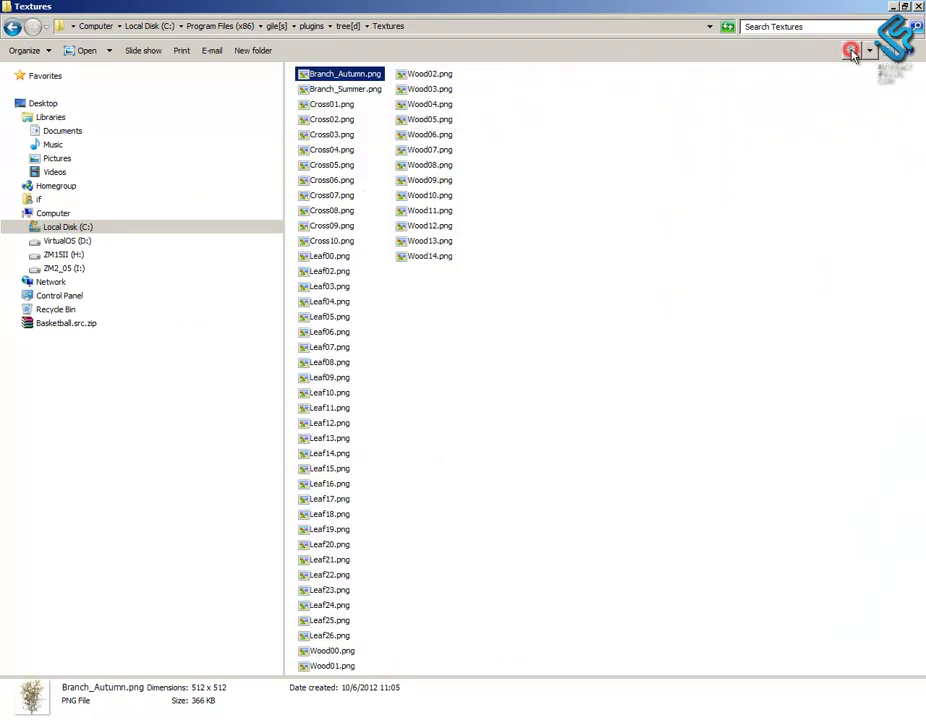
Copy Leaf07.png and Wood03.png from tree[d]'s Textures folder into the Tree_Arvore folder
{"action": "left_click", "coordinate": [572, 347]}
{"action": "left_click", "coordinate": [326, 347]}
{"action": "key", "text": "alt+Tab"}
{"action": "key", "text": "alt+Tab"}
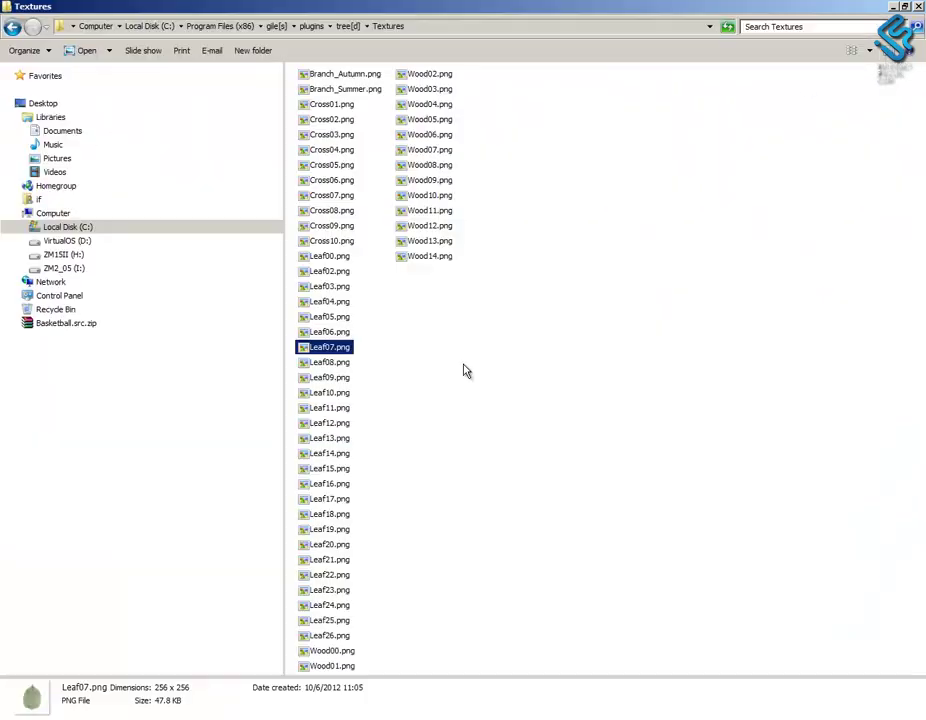
{"action": "left_click", "coordinate": [432, 90], "text": "ctrl"}
{"action": "key", "text": "ctrl+c"}
{"action": "key", "text": "alt+Tab"}
{"action": "left_click", "coordinate": [471, 435]}
{"action": "key", "text": "ctrl+v"}
{"action": "left_click", "coordinate": [415, 341]}
{"action": "left_click", "coordinate": [321, 154]}
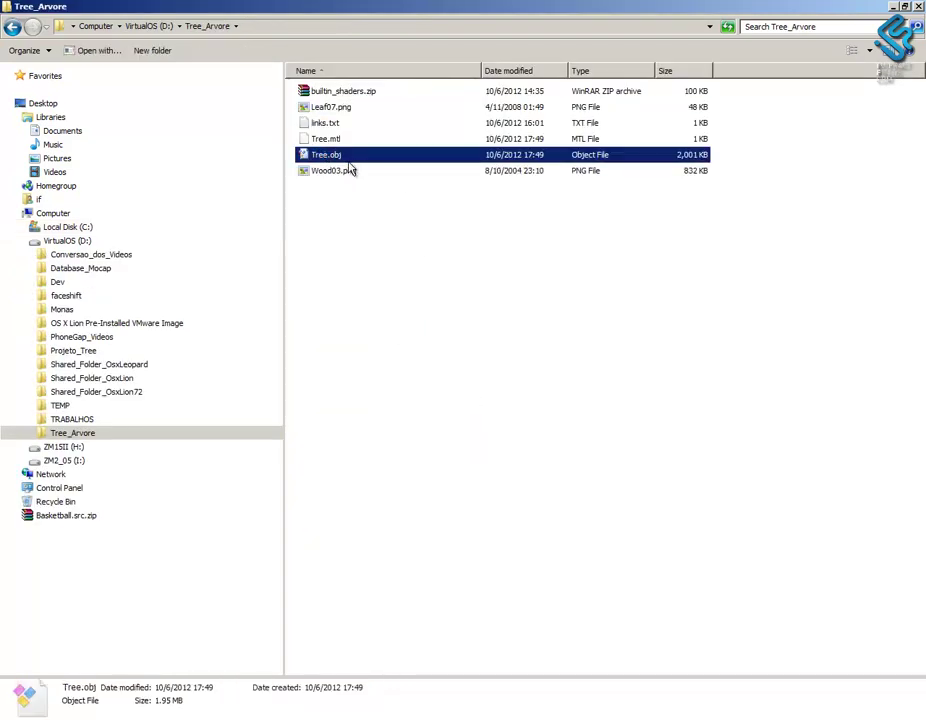
Import Tree.obj from D:\Tree_Arvore into the empty 3ds Max scene with the default OBJ import options
{"action": "key", "text": "alt+Tab"}
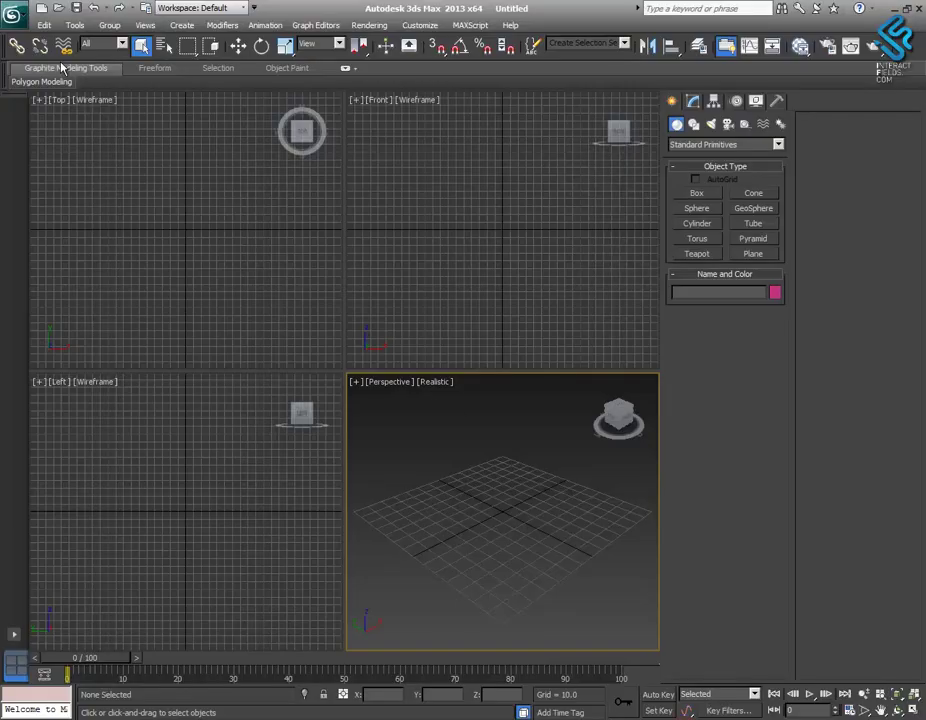
{"action": "left_click", "coordinate": [14, 14]}
{"action": "left_click", "coordinate": [47, 207]}
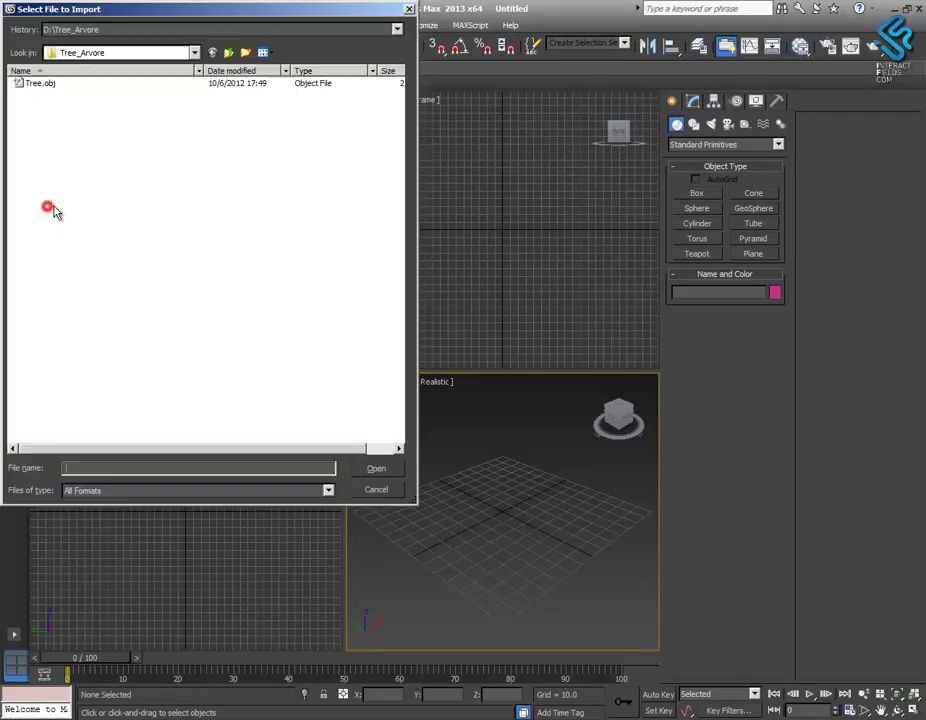
{"action": "double_click", "coordinate": [34, 84]}
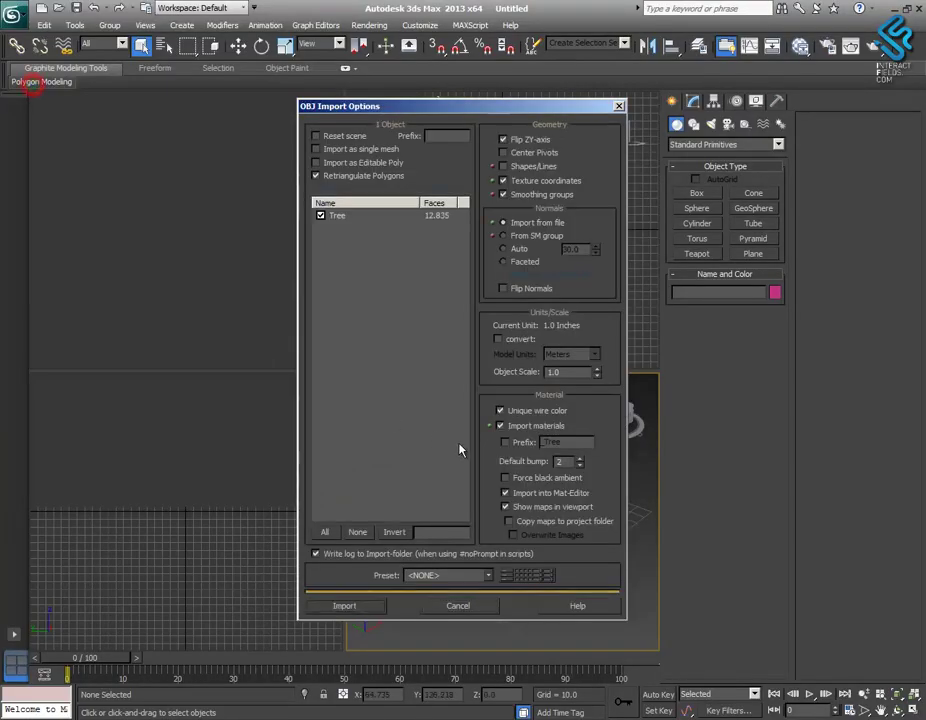
{"action": "left_click", "coordinate": [358, 609]}
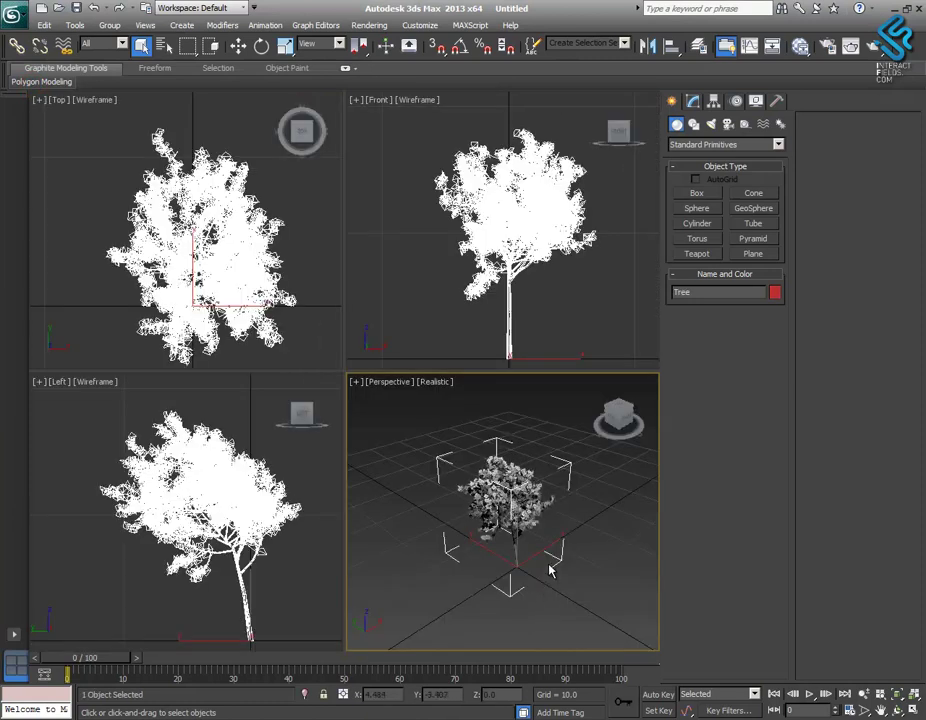
Maximize the Perspective viewport on the tree, inspect its leaf textures, and set the display mode to Shaded
{"action": "key", "text": "alt+w"}
{"action": "middle_click_drag", "start_coordinate": [488, 500], "coordinate": [459, 480], "text": "alt"}
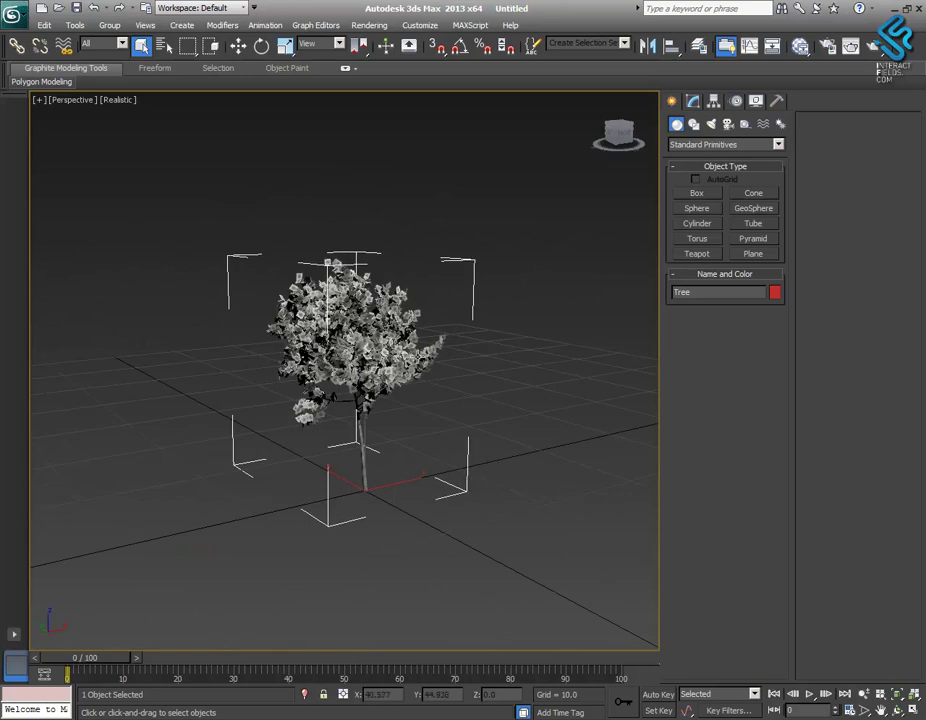
{"action": "middle_click_drag", "start_coordinate": [420, 362], "coordinate": [427, 367]}
{"action": "scroll", "coordinate": [424, 373], "scroll_direction": "up", "scroll_amount": 5}
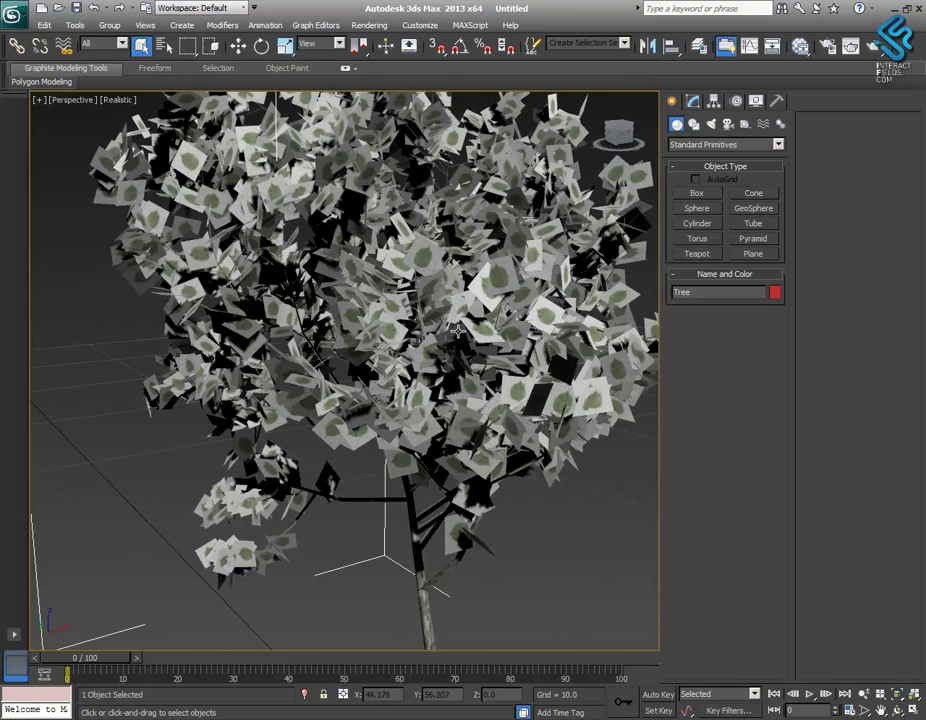
{"action": "scroll", "coordinate": [457, 331], "scroll_direction": "down", "scroll_amount": 4}
{"action": "left_click", "coordinate": [124, 102]}
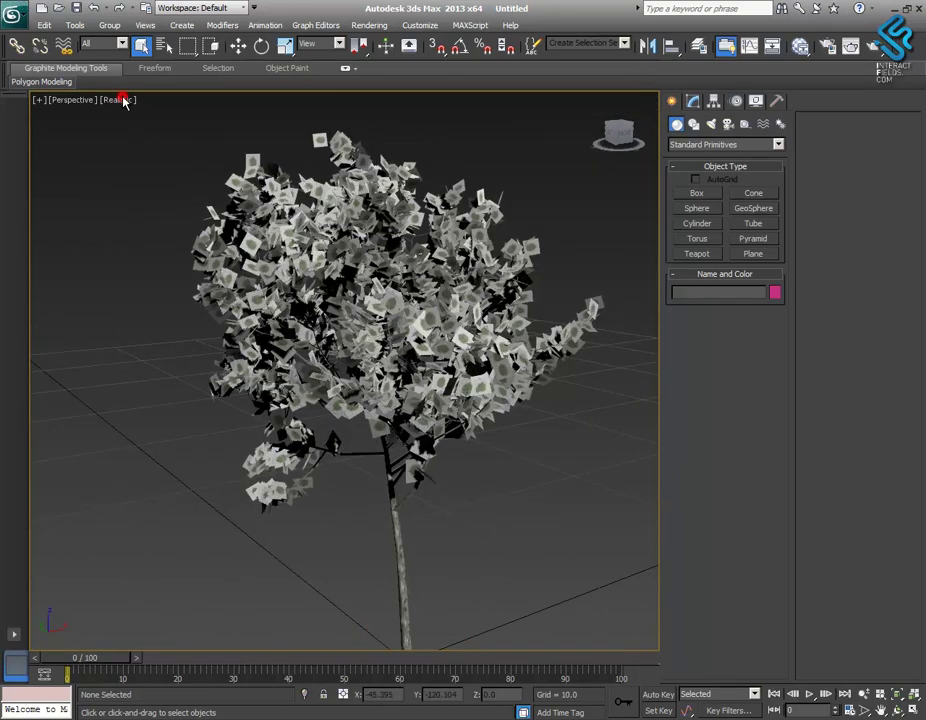
{"action": "left_click", "coordinate": [124, 104]}
{"action": "left_click", "coordinate": [176, 126]}
{"action": "middle_click_drag", "start_coordinate": [504, 502], "coordinate": [569, 530], "text": "alt"}
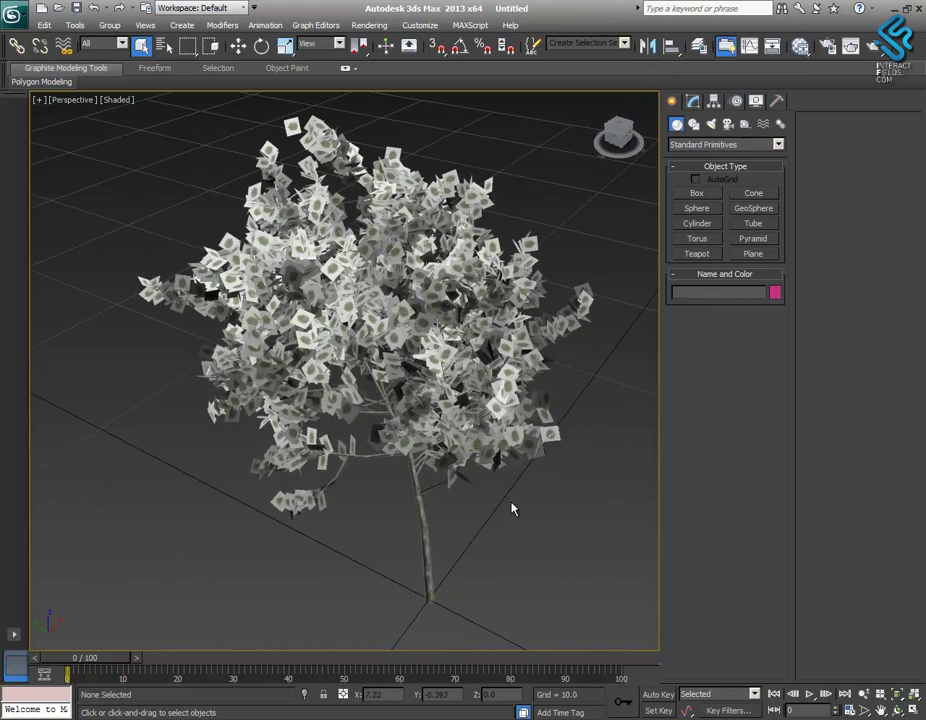
Open the Slate Material Editor beside the tree and pick the tree's material from the object into View1
{"action": "key", "text": "m"}
{"action": "left_click_drag", "start_coordinate": [424, 129], "coordinate": [714, 99]}
{"action": "left_click_drag", "start_coordinate": [531, 105], "coordinate": [465, 110]}
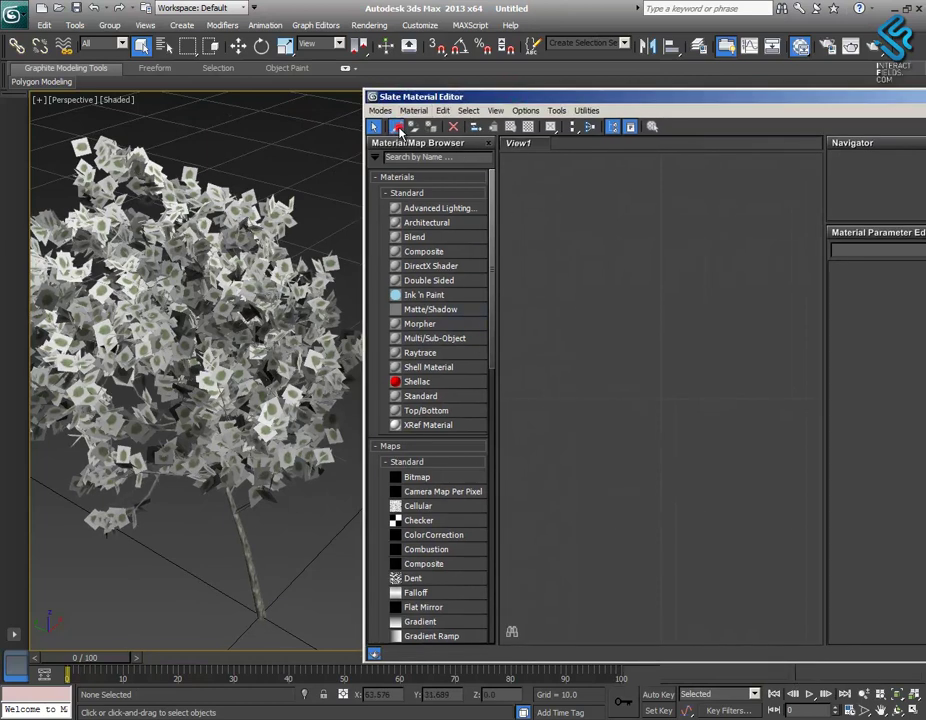
{"action": "left_click", "coordinate": [396, 126]}
{"action": "left_click", "coordinate": [207, 279]}
{"action": "mouse_move", "coordinate": [615, 520]}
{"action": "middle_mouse_down"}
{"action": "mouse_move", "coordinate": [769, 508]}
{"action": "mouse_move", "coordinate": [669, 482]}
{"action": "mouse_move", "coordinate": [660, 425]}
{"action": "middle_mouse_up"}
{"action": "scroll", "coordinate": [750, 470], "scroll_direction": "down", "scroll_amount": 3}
Show the parameters of the Tree_mso Multi/Sub-Object material and examine its wood03png and leaf07png sub-material nodes
{"action": "left_click", "coordinate": [672, 390]}
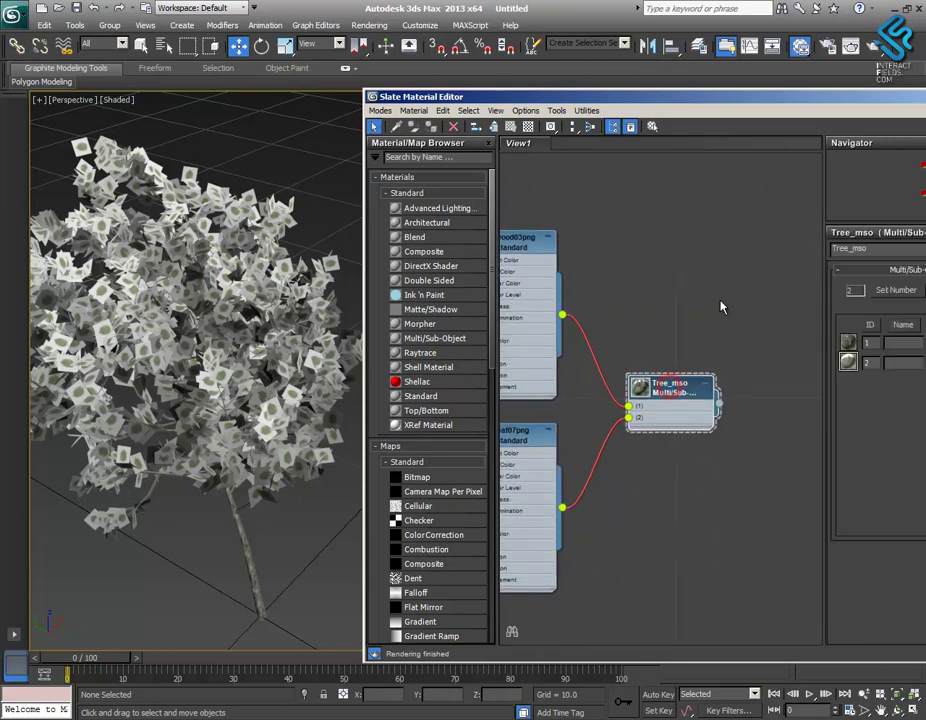
{"action": "middle_click_drag", "start_coordinate": [740, 285], "coordinate": [700, 283]}
{"action": "left_click_drag", "start_coordinate": [698, 95], "coordinate": [510, 88]}
{"action": "middle_click_drag", "start_coordinate": [494, 537], "coordinate": [575, 523]}
{"action": "middle_click_drag", "start_coordinate": [519, 463], "coordinate": [574, 474]}
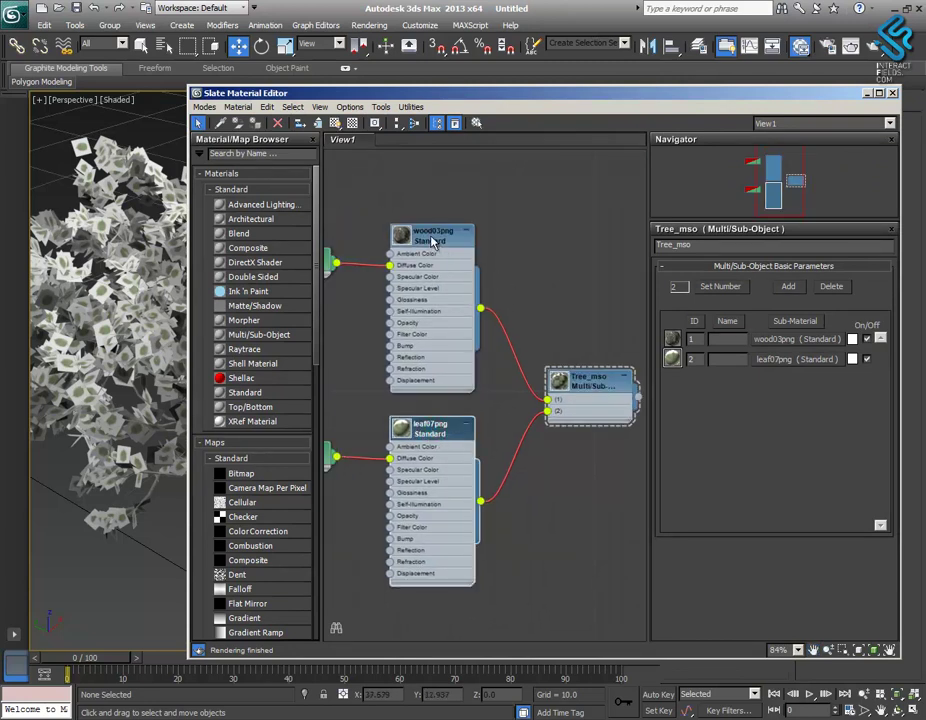
{"action": "middle_click_drag", "start_coordinate": [514, 512], "coordinate": [565, 506]}
{"action": "left_click", "coordinate": [481, 234]}
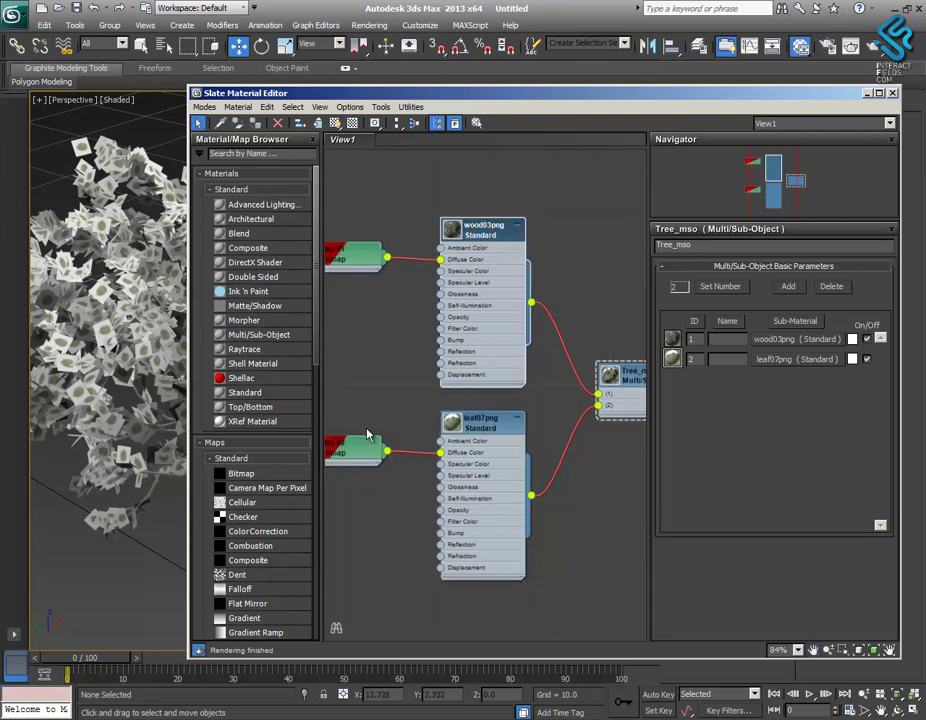
Open the diffuse bitmap of the leaf07png material and turn off Premultiplied Alpha
{"action": "middle_click_drag", "start_coordinate": [125, 488], "coordinate": [62, 365]}
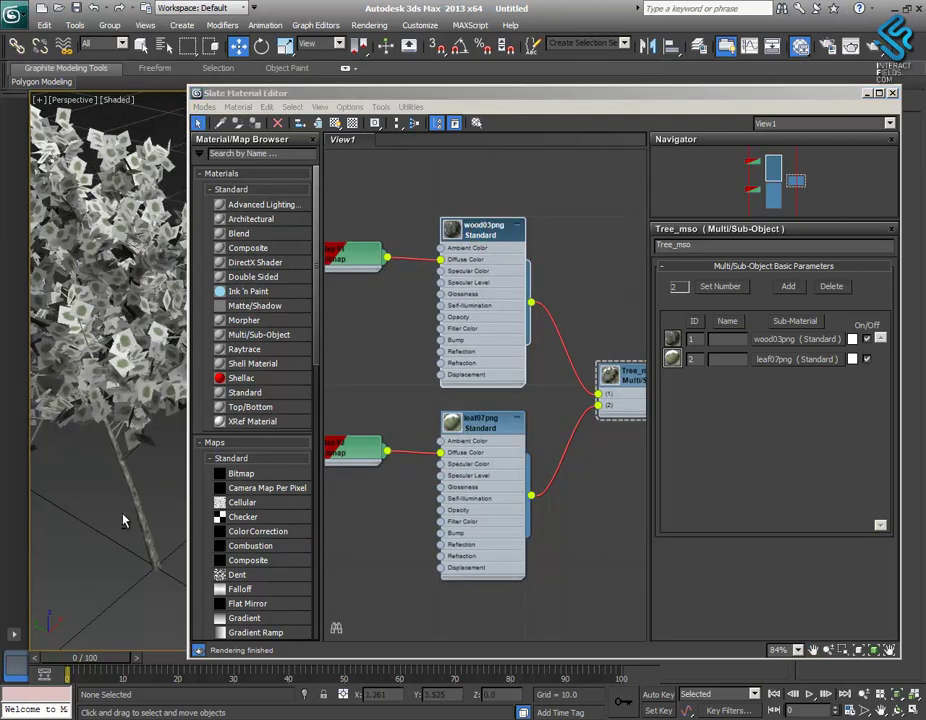
{"action": "middle_click_drag", "start_coordinate": [123, 516], "coordinate": [149, 492], "text": "alt"}
{"action": "double_click", "coordinate": [489, 427]}
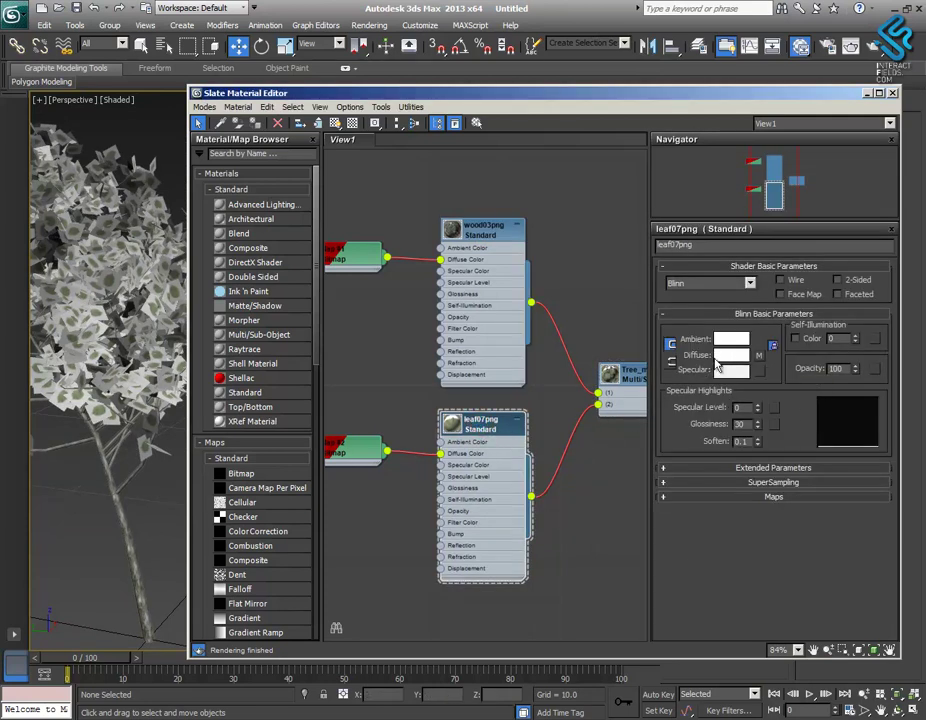
{"action": "left_click", "coordinate": [762, 355]}
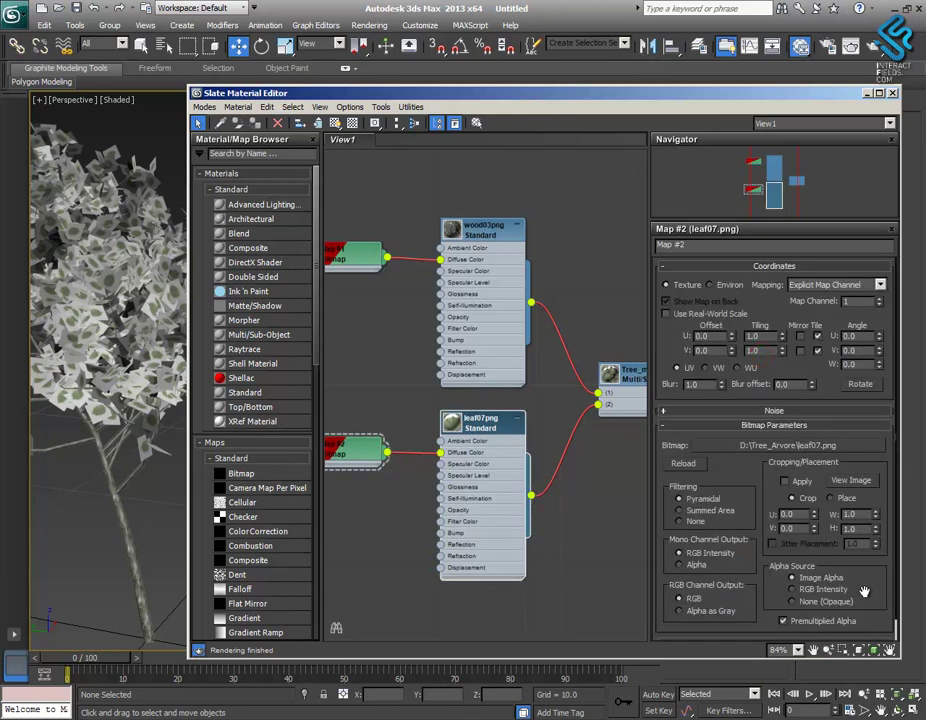
{"action": "left_click_drag", "start_coordinate": [864, 589], "coordinate": [860, 520]}
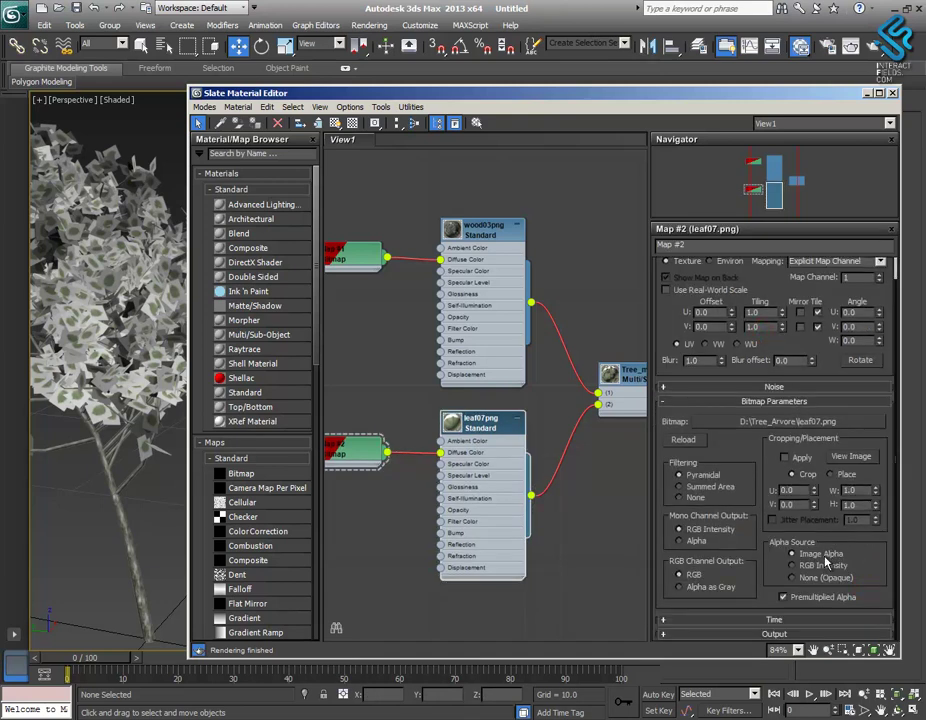
{"action": "left_click", "coordinate": [796, 601]}
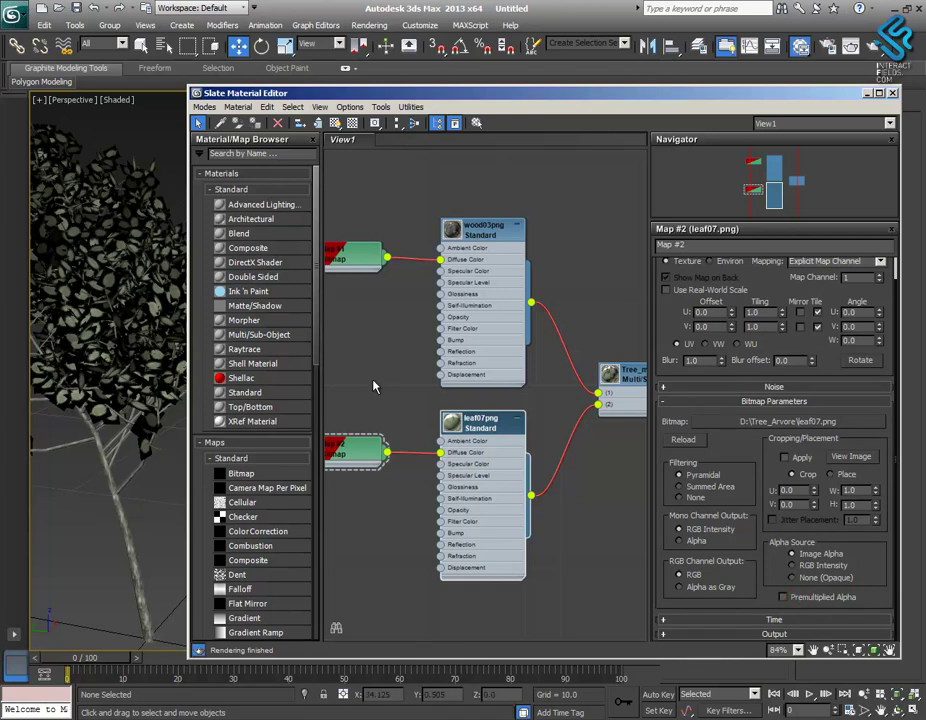
Connect the leaf bitmap node to leaf07png's Opacity input and show the shaded material in the viewport
{"action": "middle_click_drag", "start_coordinate": [373, 380], "coordinate": [454, 361]}
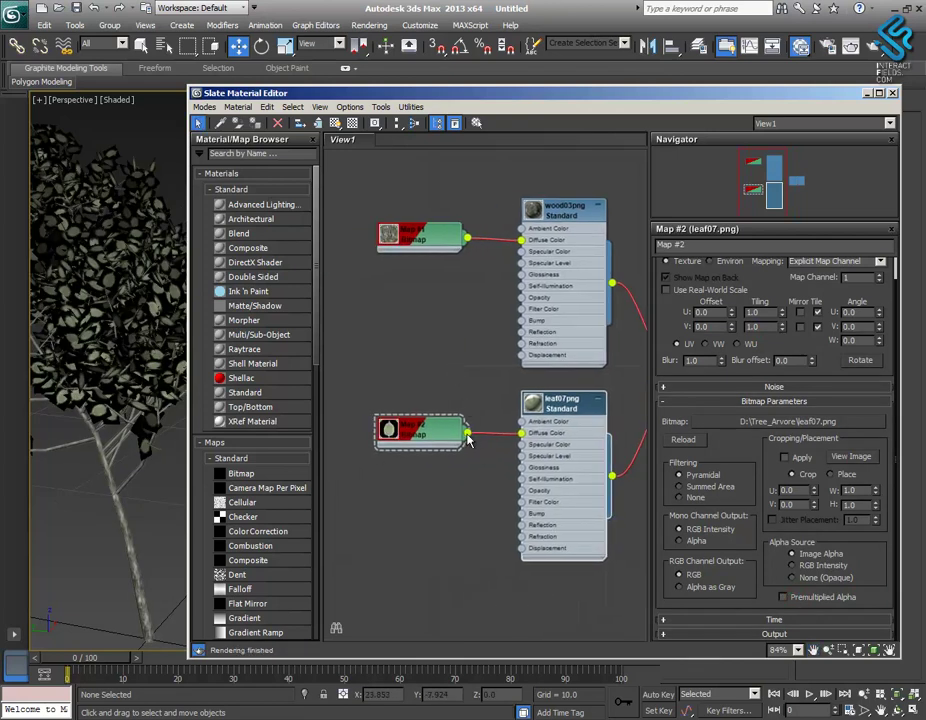
{"action": "left_click_drag", "start_coordinate": [477, 440], "coordinate": [521, 493]}
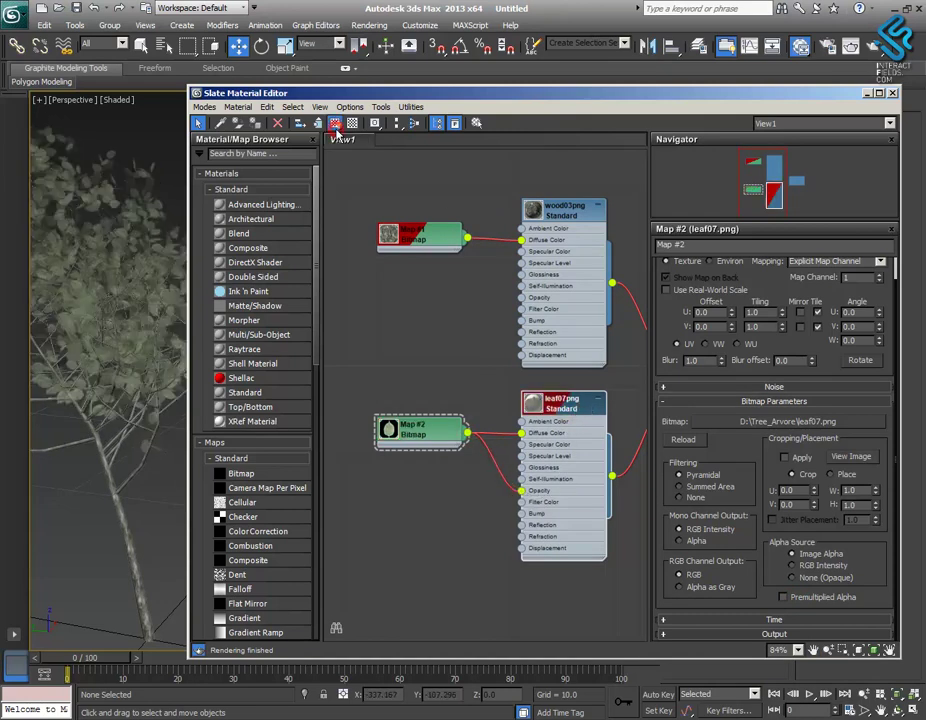
{"action": "left_click", "coordinate": [336, 125]}
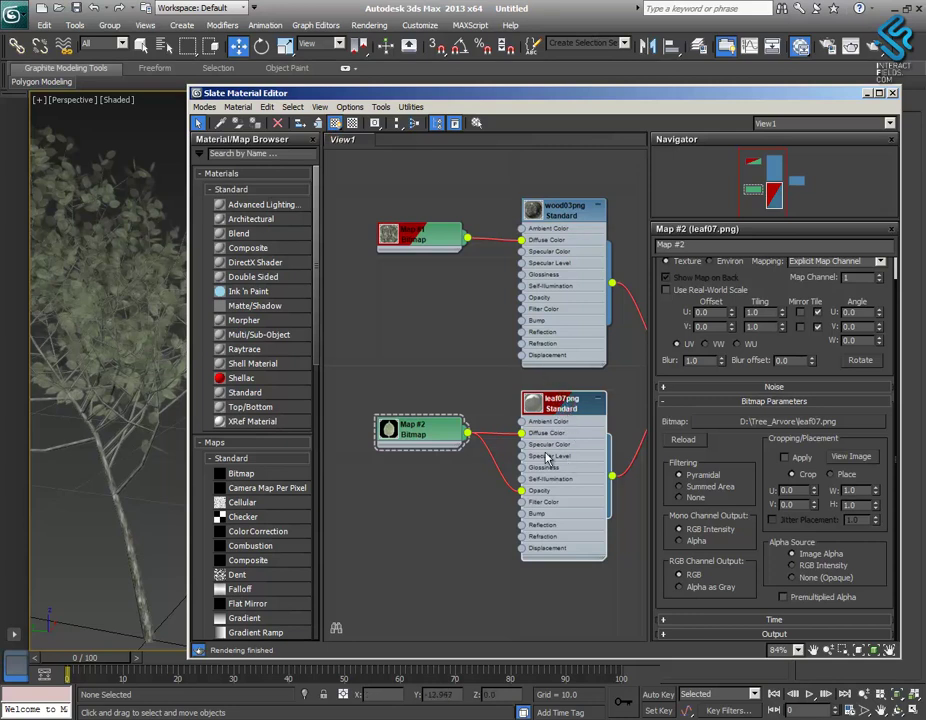
{"action": "middle_click_drag", "start_coordinate": [484, 534], "coordinate": [450, 531]}
{"action": "left_click_drag", "start_coordinate": [395, 421], "coordinate": [407, 433]}
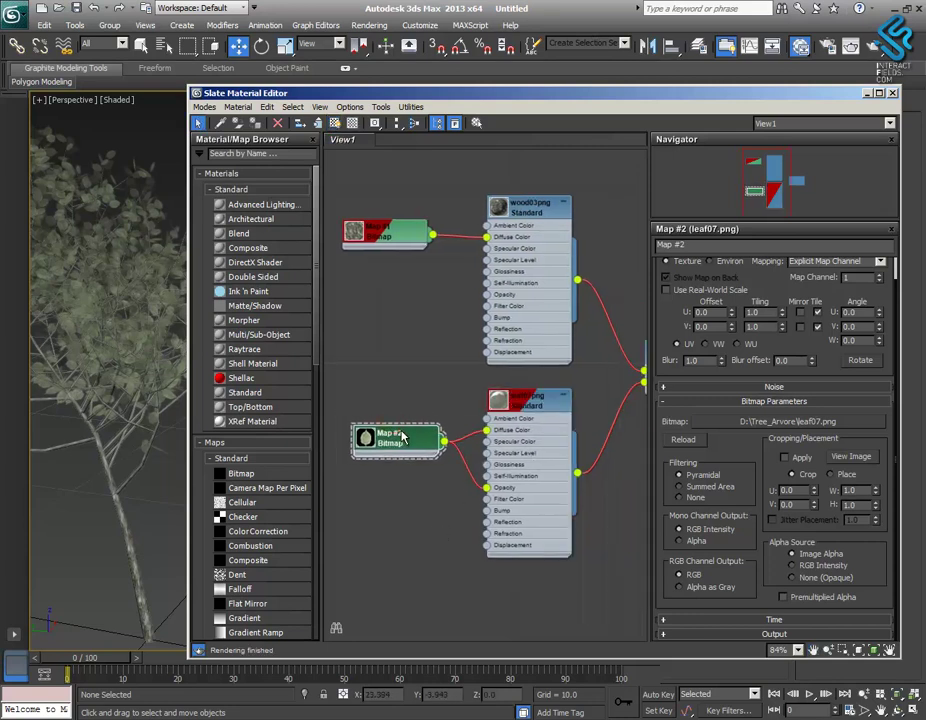
View the leaf07.png image's alpha channel, then close the image window
{"action": "left_click", "coordinate": [850, 457]}
{"action": "left_click", "coordinate": [291, 154]}
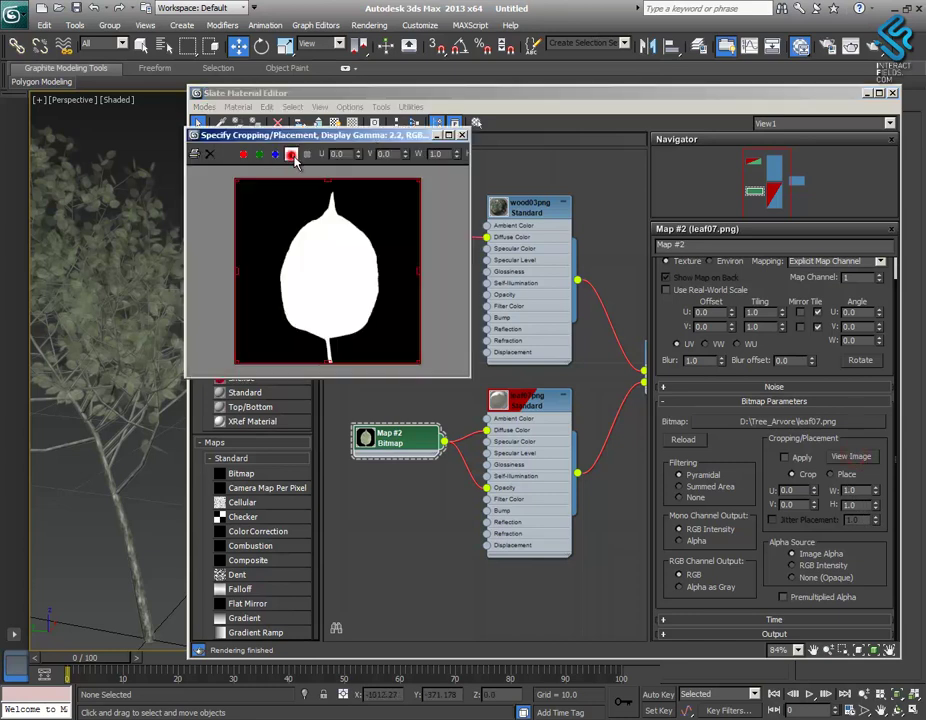
{"action": "left_click", "coordinate": [461, 134]}
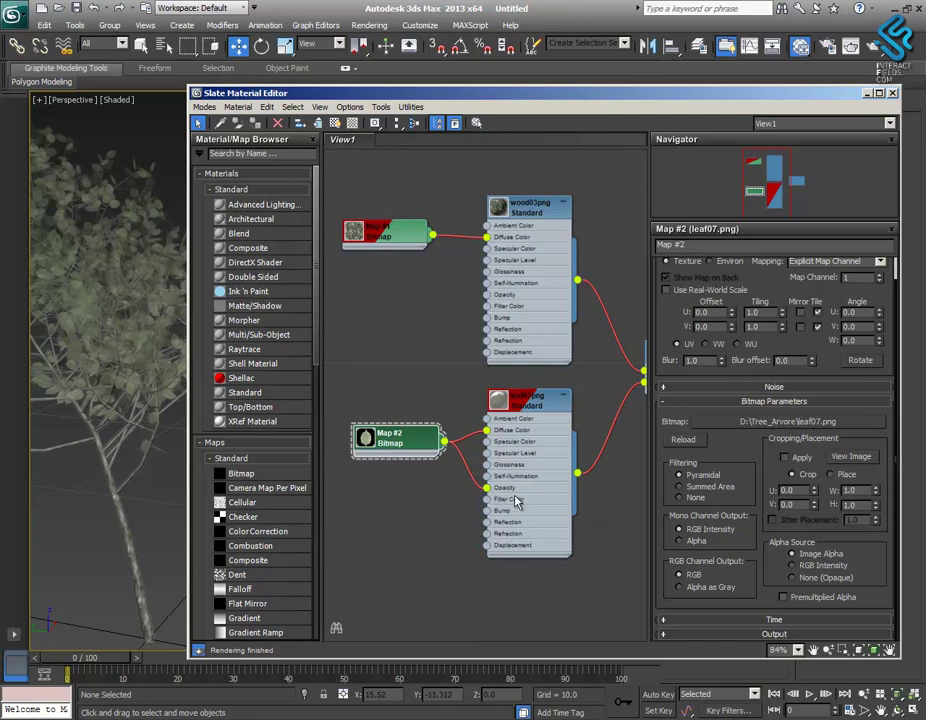
{"action": "middle_click_drag", "start_coordinate": [403, 519], "coordinate": [441, 525]}
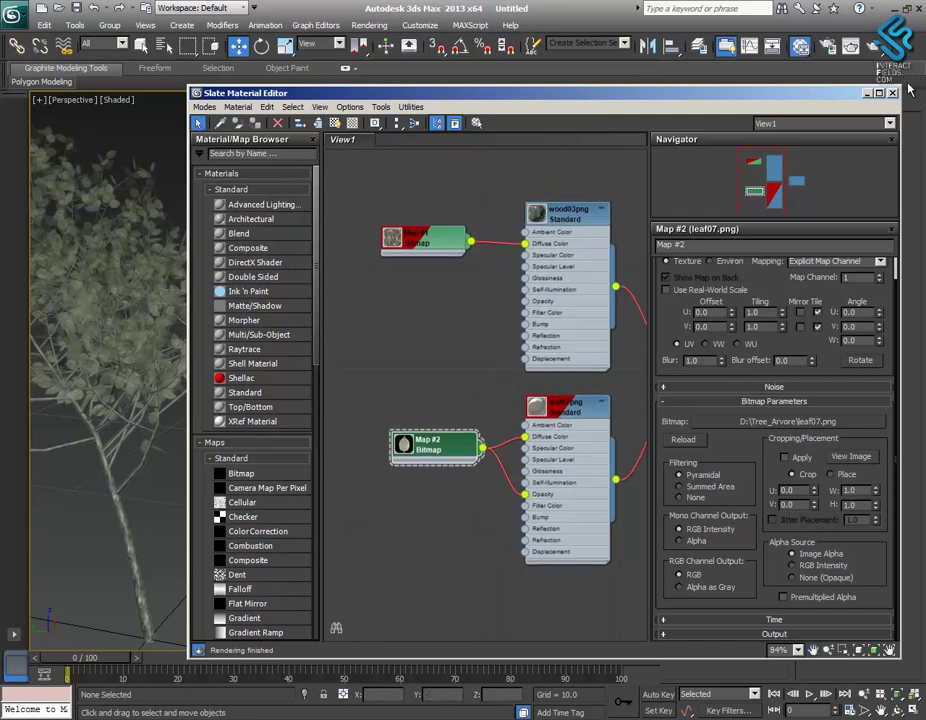
Close the Slate Material Editor and select the tree in the Perspective viewport
{"action": "left_click", "coordinate": [893, 93]}
{"action": "middle_click_drag", "start_coordinate": [398, 418], "coordinate": [509, 398], "text": "alt"}
{"action": "scroll", "coordinate": [510, 400], "scroll_direction": "down", "scroll_amount": 4}
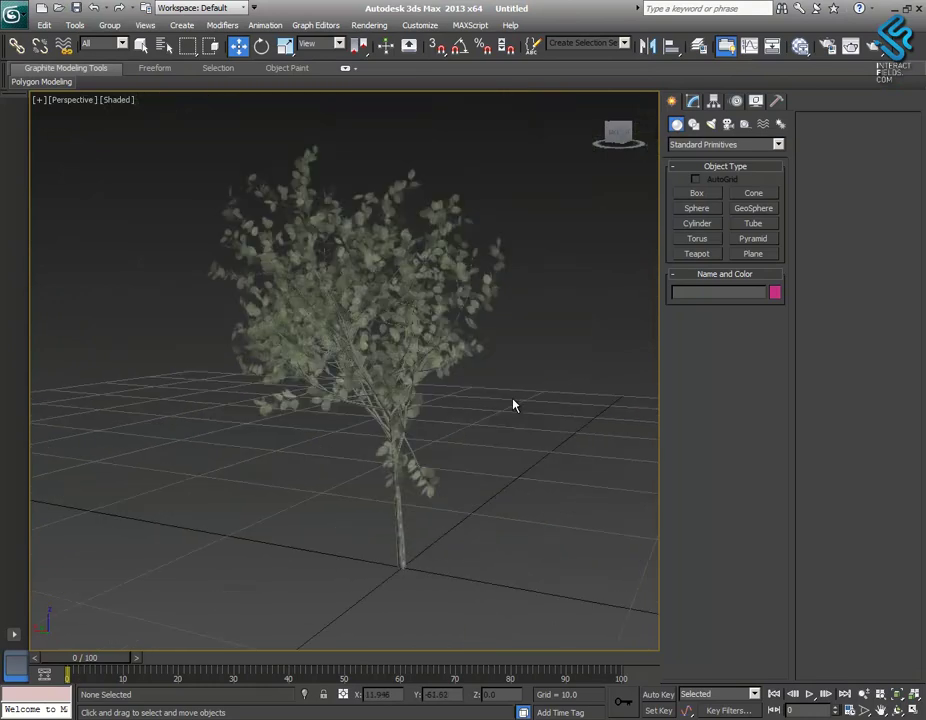
{"action": "left_click", "coordinate": [379, 263]}
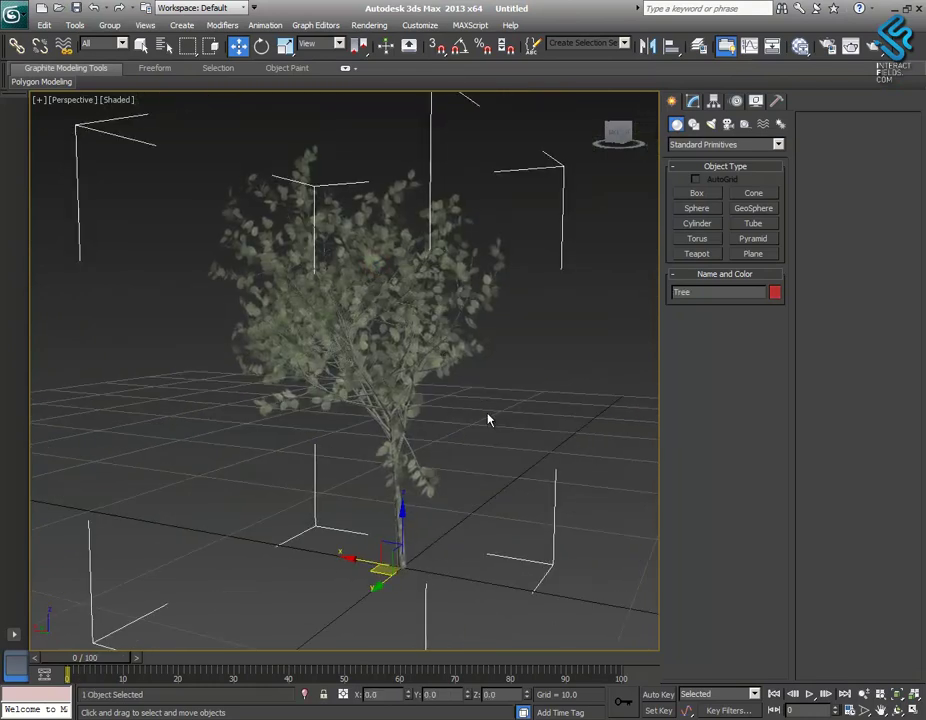
{"action": "middle_click_drag", "start_coordinate": [548, 420], "coordinate": [451, 440], "text": "alt"}
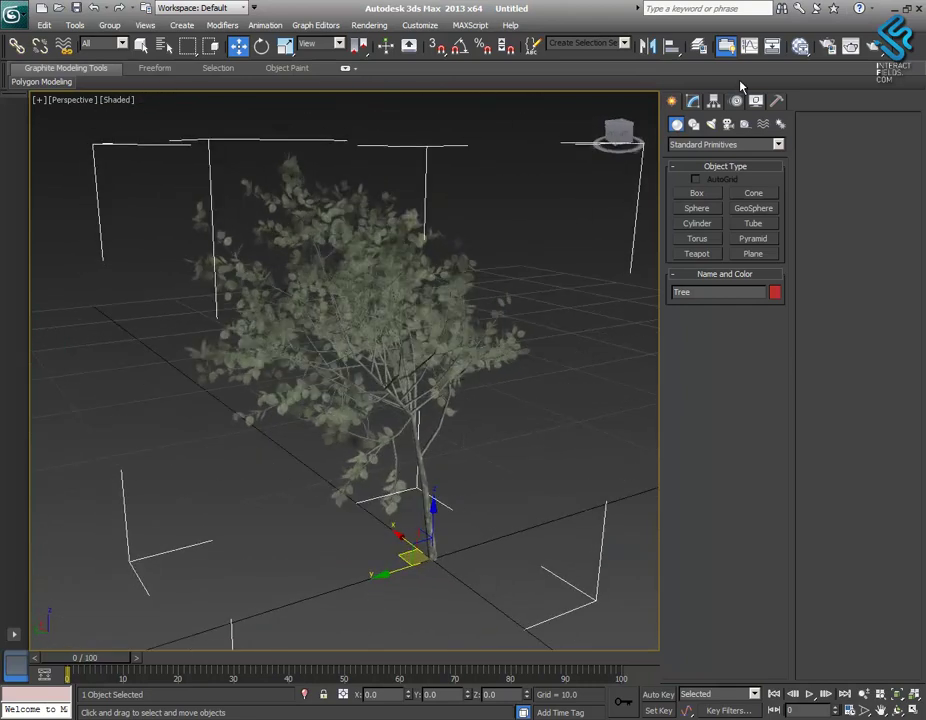
Convert the selected tree to Editable Poly and inspect it from other angles
{"action": "left_click", "coordinate": [693, 101]}
{"action": "right_click", "coordinate": [709, 162]}
{"action": "left_click", "coordinate": [752, 258]}
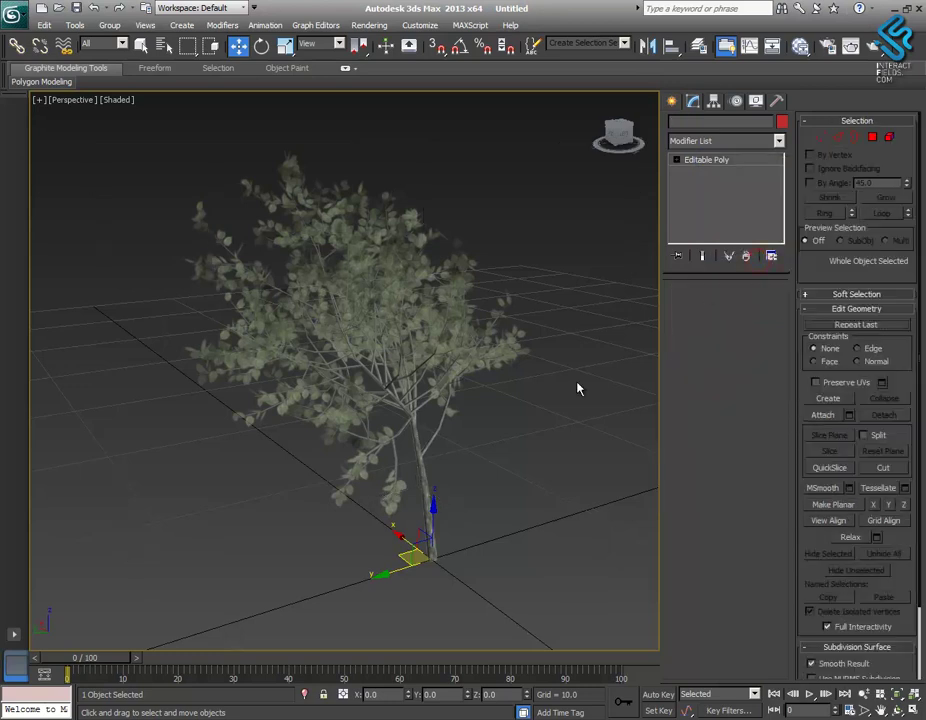
{"action": "middle_click_drag", "start_coordinate": [573, 445], "coordinate": [422, 238], "text": "alt"}
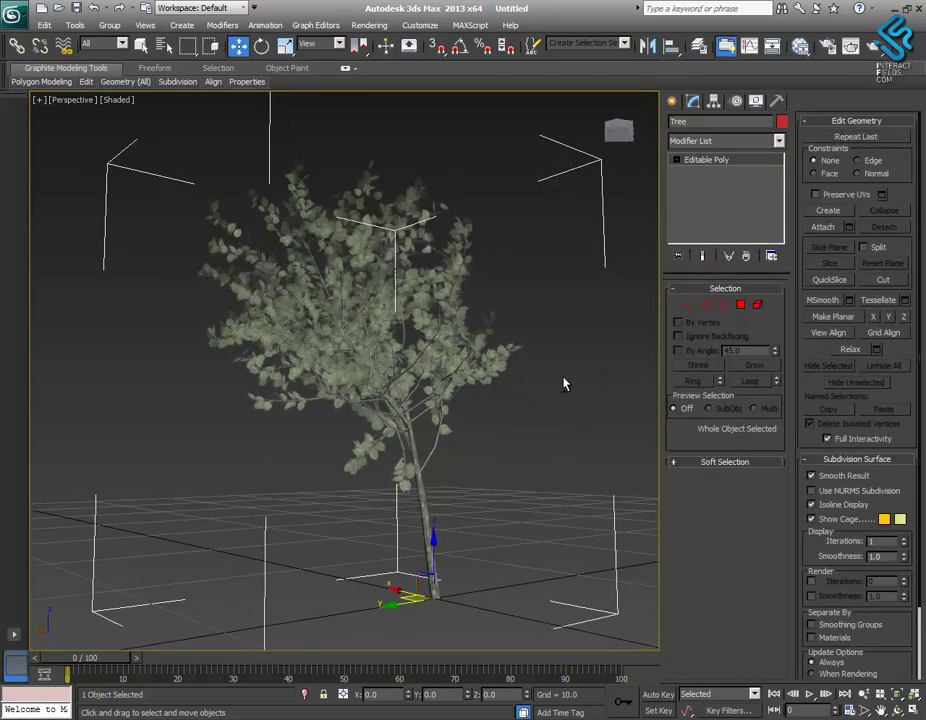
{"action": "mouse_move", "coordinate": [563, 383]}
{"action": "middle_mouse_down", "text": "alt"}
{"action": "mouse_move", "coordinate": [529, 399]}
{"action": "mouse_move", "coordinate": [562, 389]}
{"action": "mouse_move", "coordinate": [531, 397]}
{"action": "mouse_move", "coordinate": [552, 397]}
{"action": "middle_mouse_up", "text": "alt"}
Check the tree's edged faces and polygon statistics, comparing them with the tree settings in tree[d]
{"action": "key", "text": "F4"}
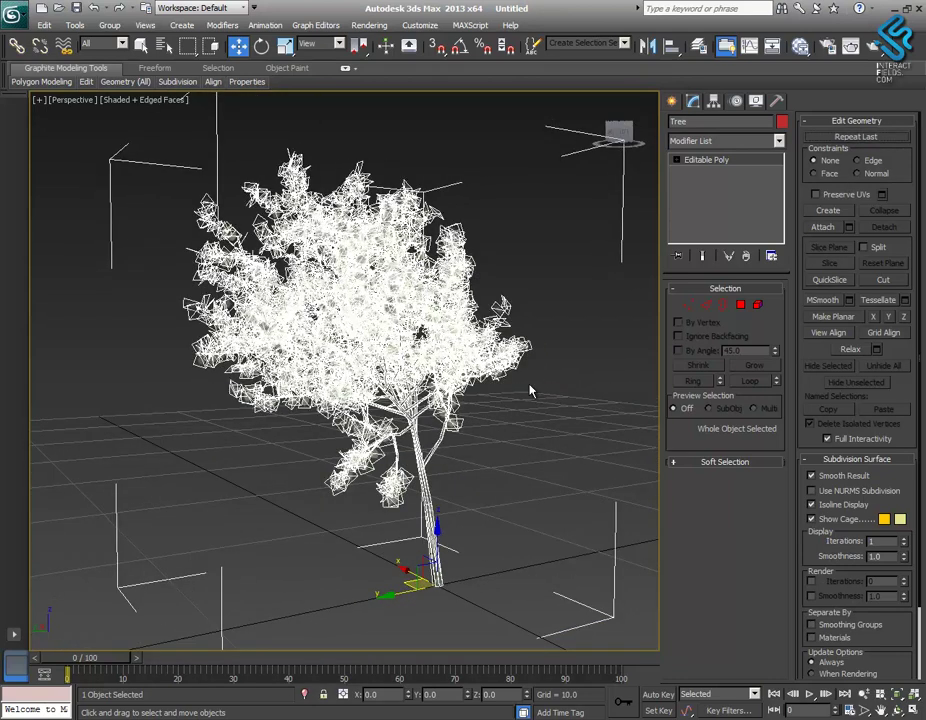
{"action": "key", "text": "F4"}
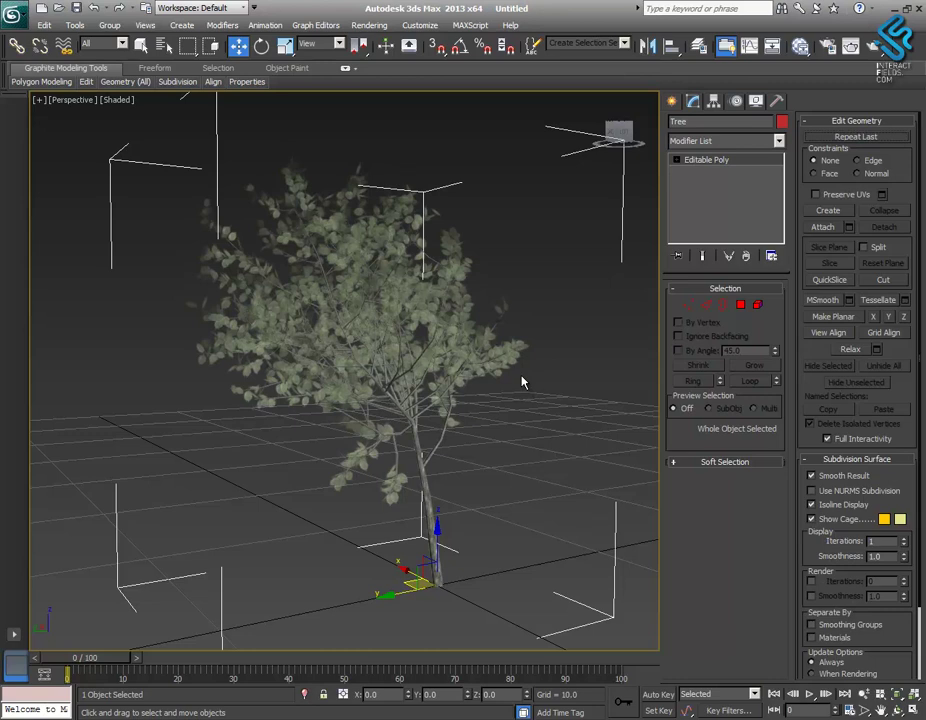
{"action": "key", "text": "7"}
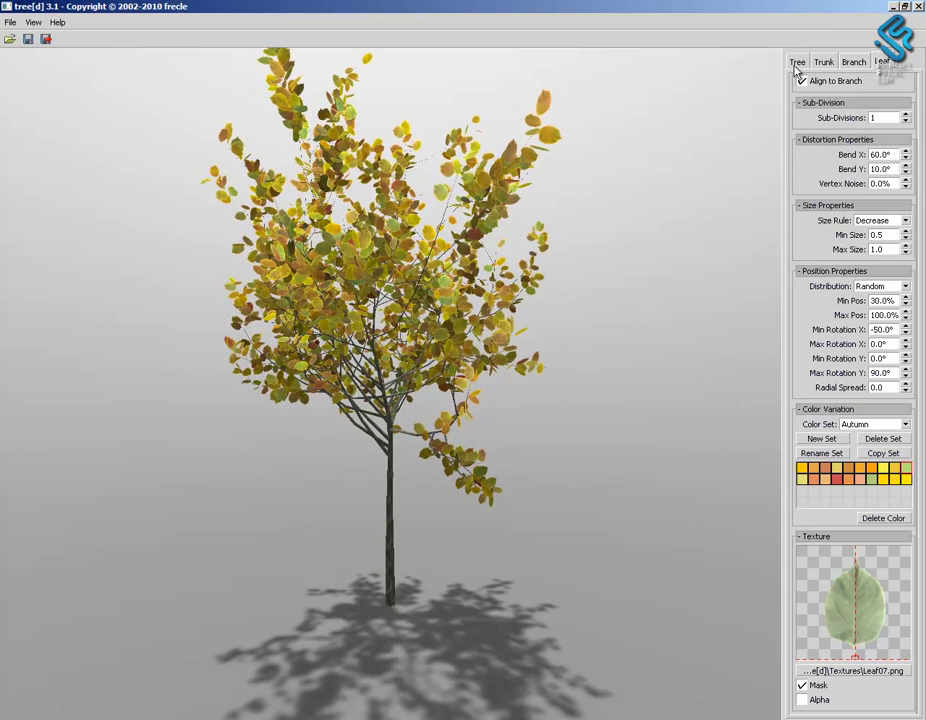
{"action": "left_click", "coordinate": [797, 63]}
{"action": "left_click", "coordinate": [795, 65]}
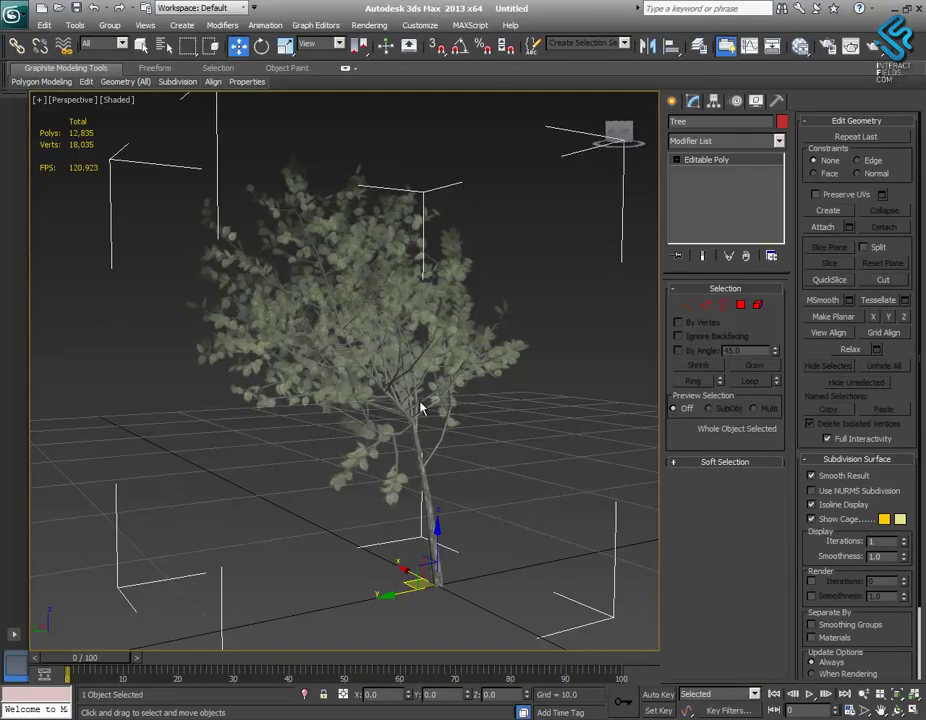
{"action": "middle_click_drag", "start_coordinate": [522, 425], "coordinate": [517, 503], "text": "alt"}
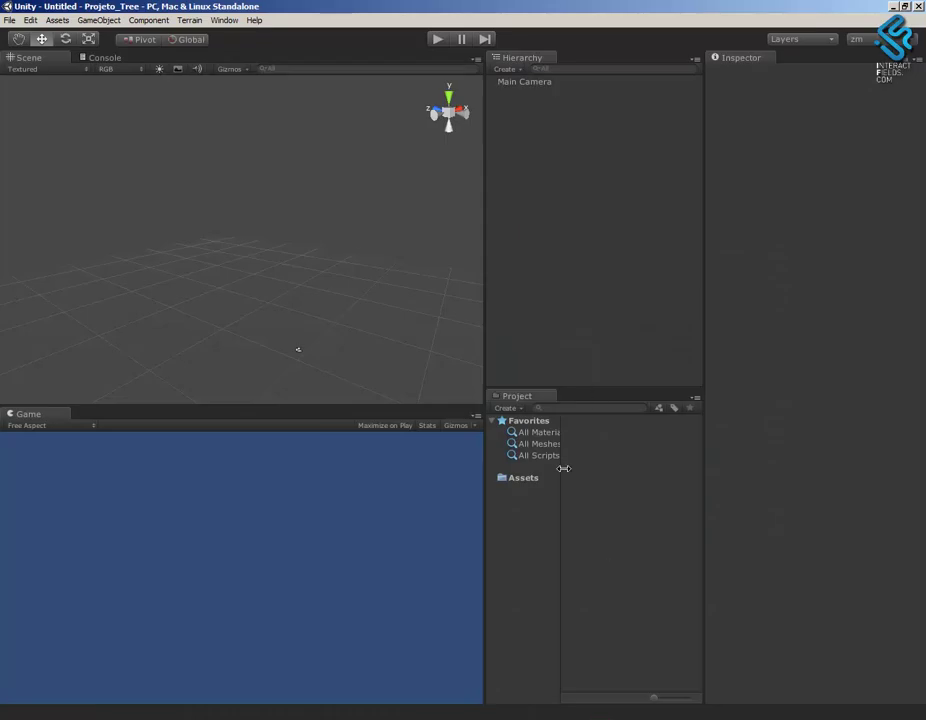
Switch to the Unity project Projeto_Tree and create a folder named Mesh inside Assets
{"action": "right_click", "coordinate": [521, 481]}
{"action": "mouse_move", "coordinate": [548, 486]}
{"action": "left_click", "coordinate": [484, 490]}
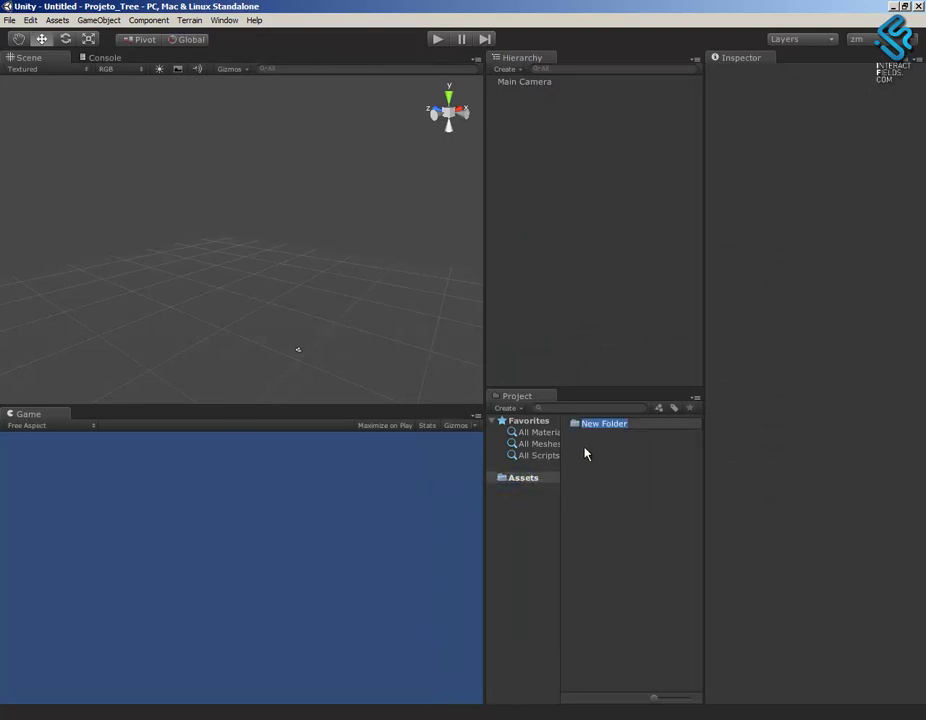
{"action": "type", "text": "M"}
{"action": "key", "text": "Caps_Lock"}
{"action": "type", "text": "esh"}
{"action": "key", "text": "Return"}
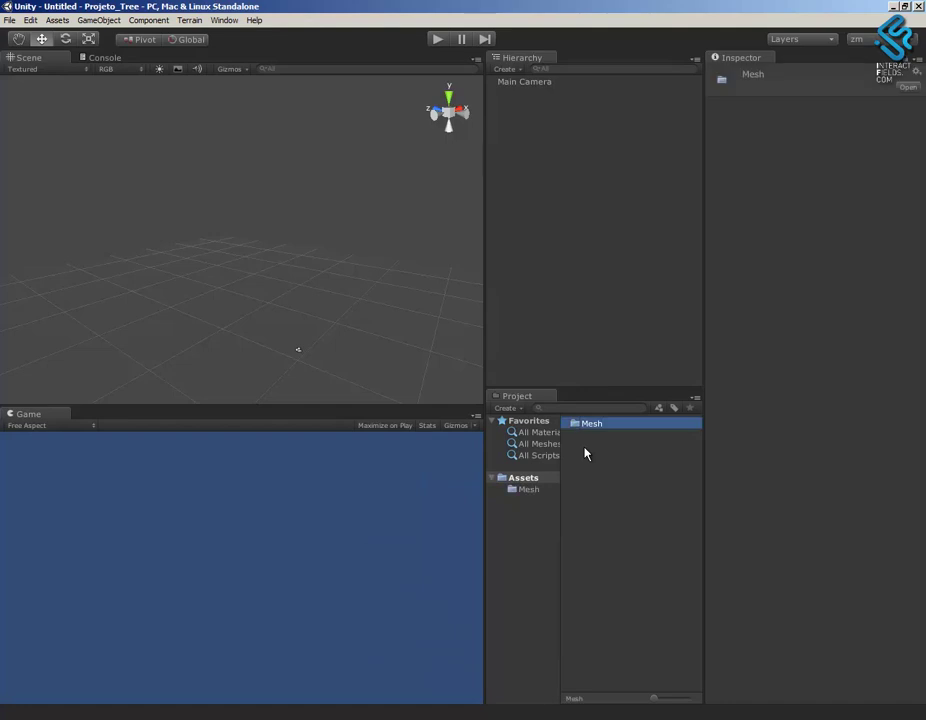
Show the Mesh folder in Windows Explorer, copy its path D:\Projeto_Tree\Assets\Mesh, and close the Explorer window
{"action": "left_click", "coordinate": [522, 489]}
{"action": "right_click", "coordinate": [532, 491]}
{"action": "left_click", "coordinate": [580, 509]}
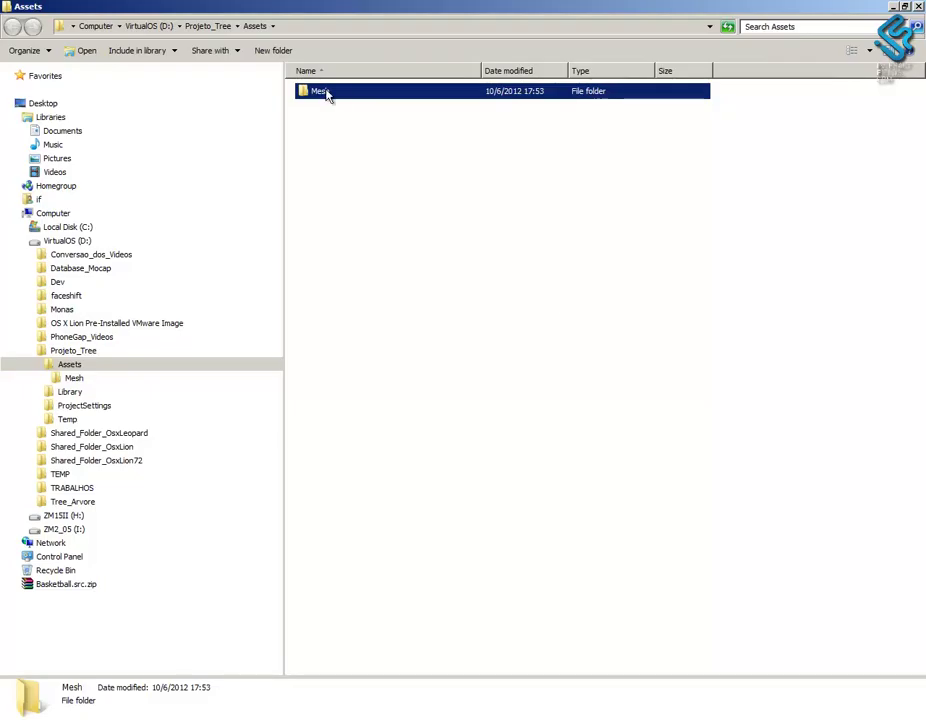
{"action": "double_click", "coordinate": [324, 89]}
{"action": "left_click", "coordinate": [352, 25]}
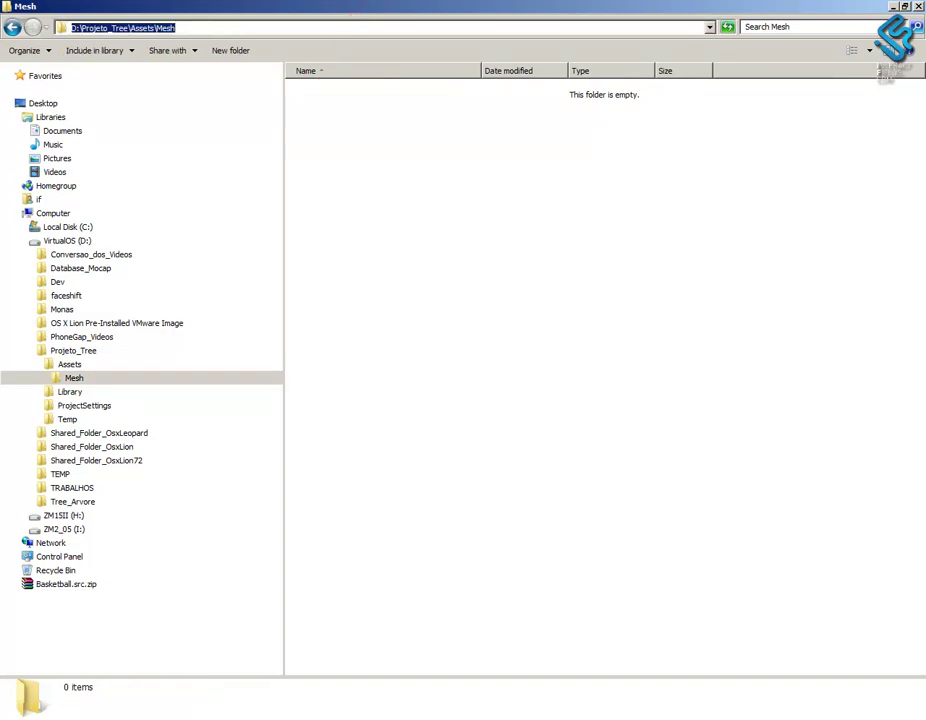
{"action": "left_click", "coordinate": [917, 8]}
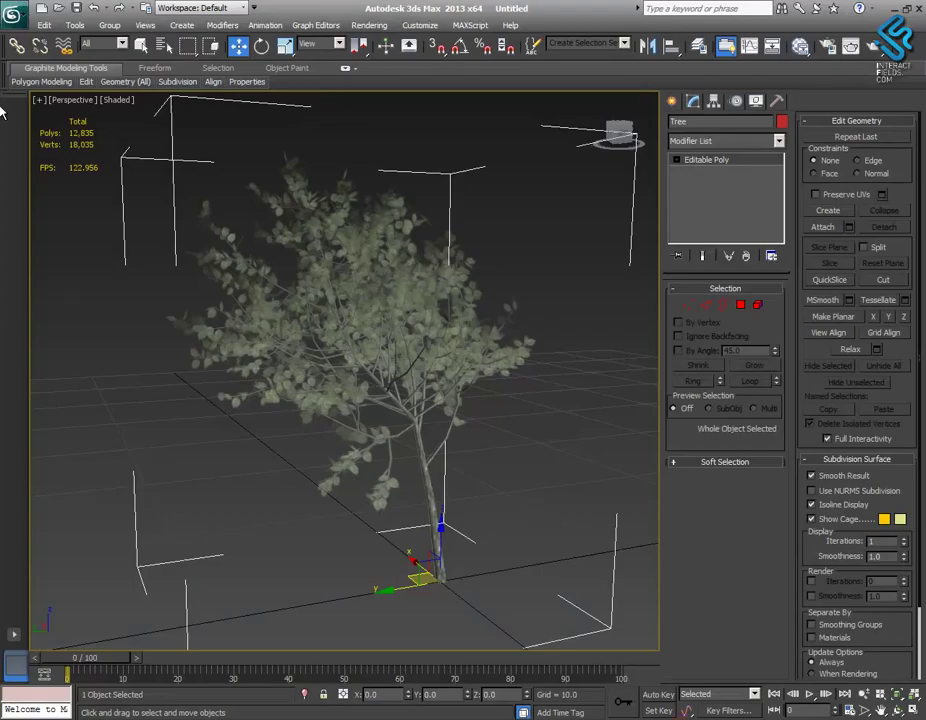
In 3ds Max, start exporting the tree as an Autodesk FBX named Tree into D:\Projeto_Tree\Assets\Mesh
{"action": "left_click", "coordinate": [14, 14]}
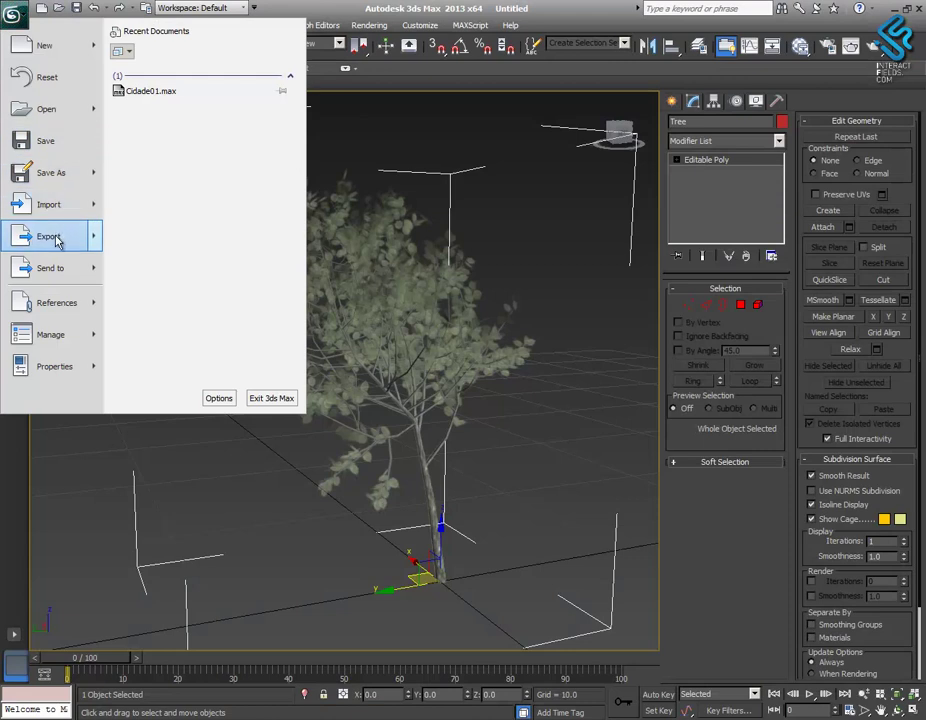
{"action": "left_click", "coordinate": [55, 236]}
{"action": "type", "text": "D:\\Projects_Tree\\Assets\\Mesh"}
{"action": "key", "text": "Return"}
{"action": "type", "text": "T"}
{"action": "key", "text": "Caps_Lock"}
{"action": "type", "text": "ree"}
{"action": "left_click", "coordinate": [130, 490]}
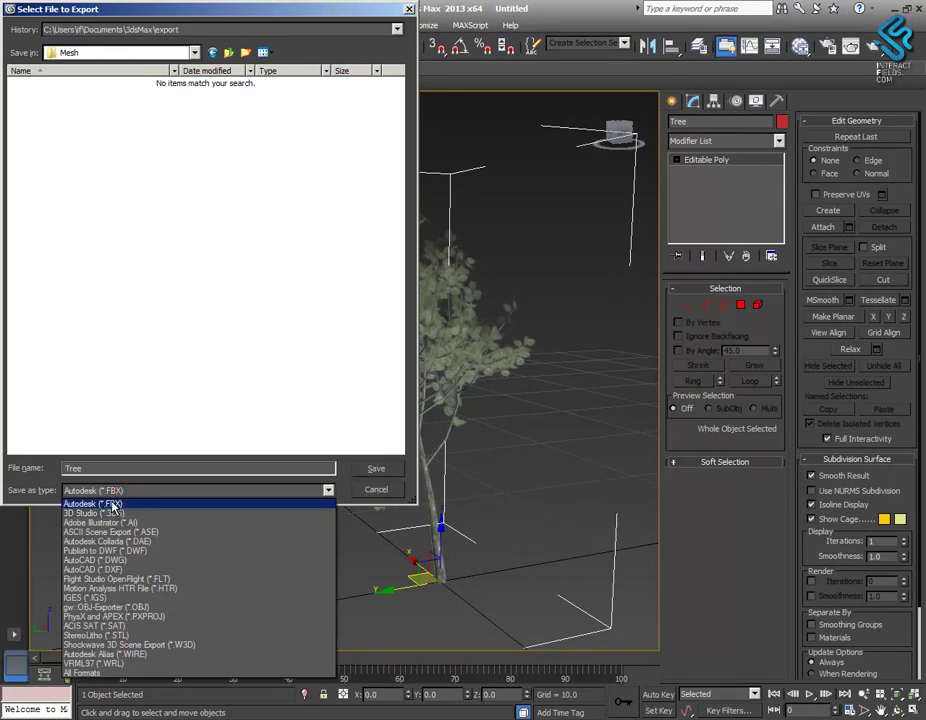
{"action": "left_click", "coordinate": [128, 503]}
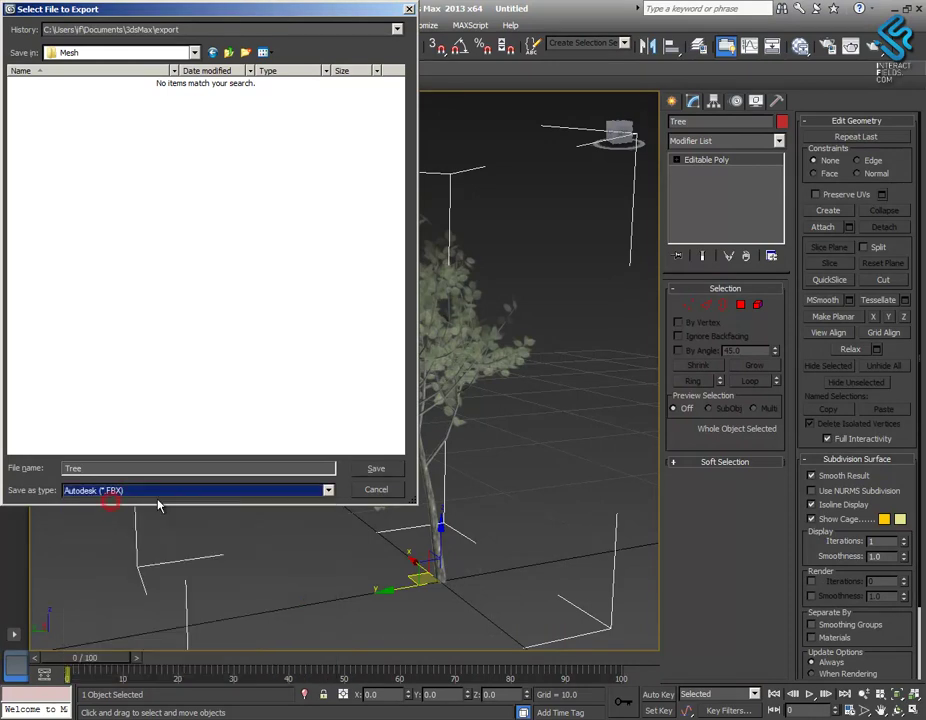
{"action": "left_click", "coordinate": [400, 464]}
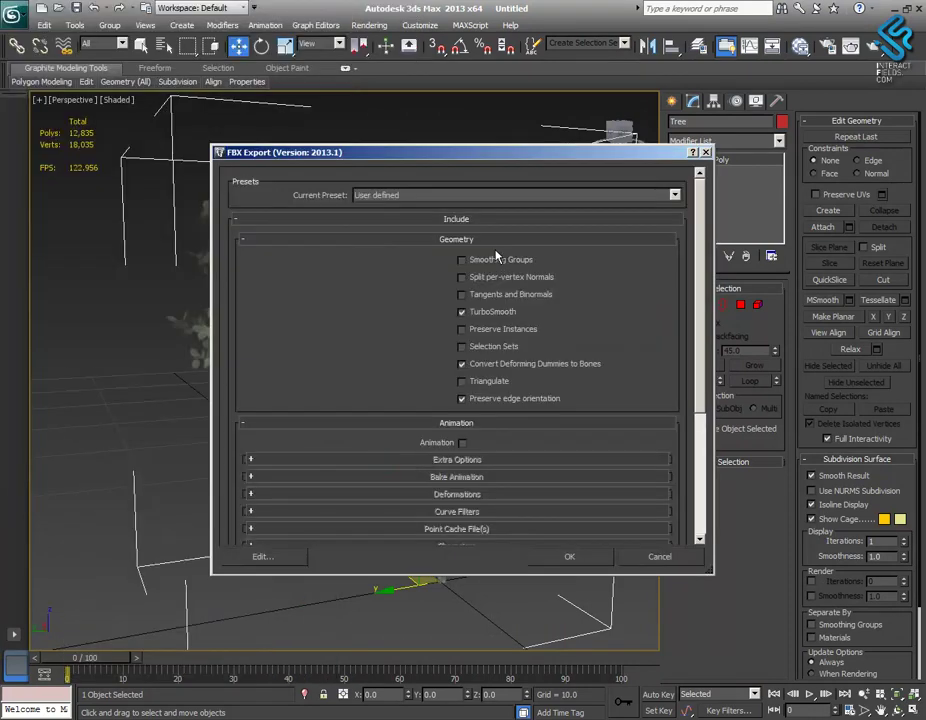
Complete the FBX export with Animation off and Embed Media on, and return to the Unity project
{"action": "left_click", "coordinate": [462, 443]}
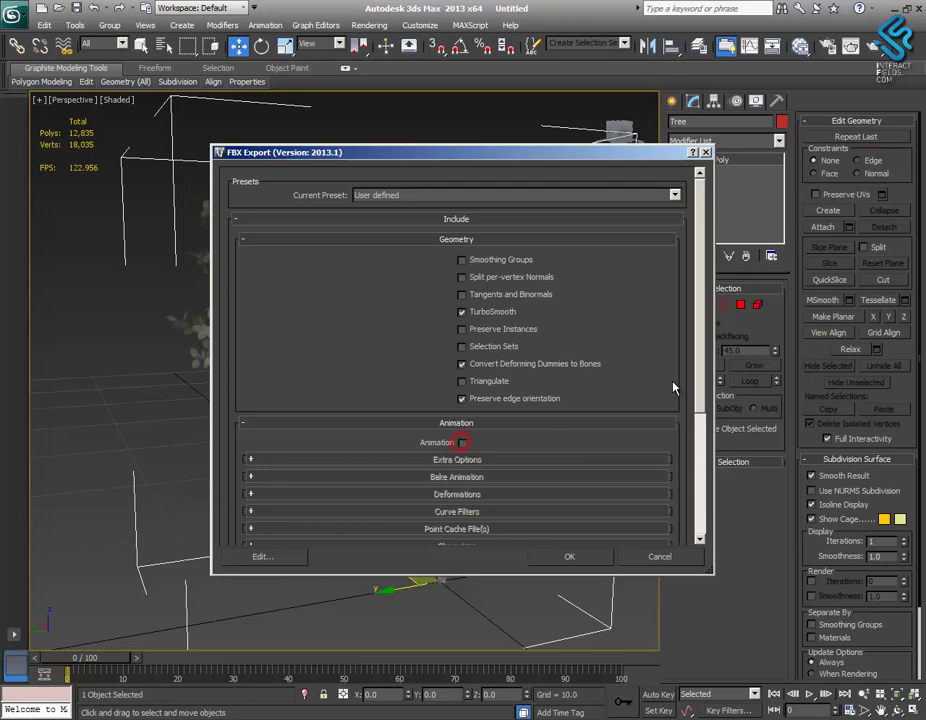
{"action": "left_click_drag", "start_coordinate": [700, 262], "coordinate": [721, 435]}
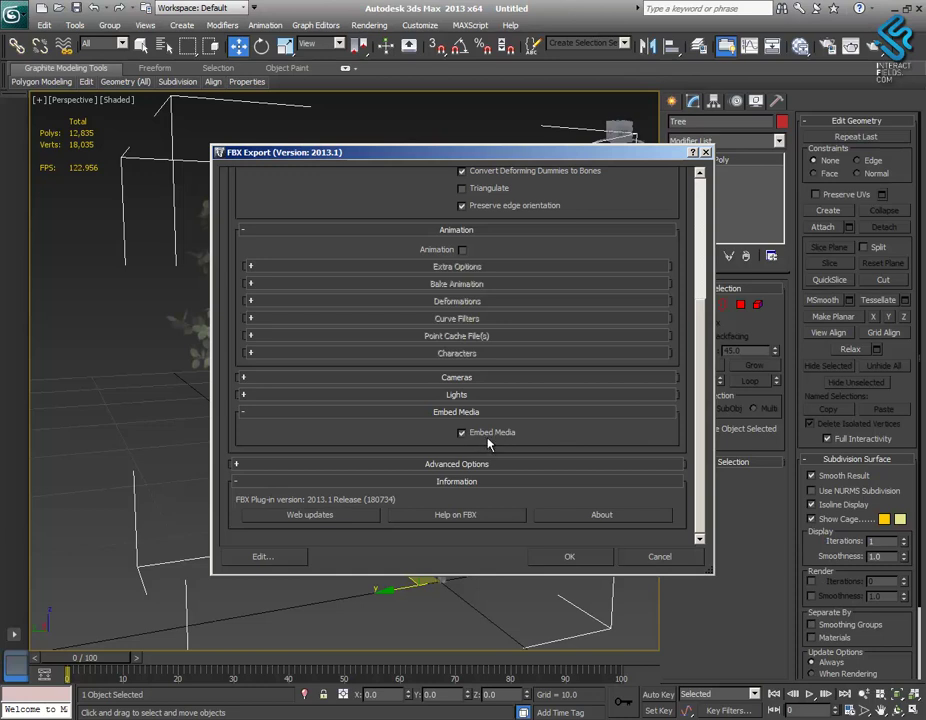
{"action": "left_click", "coordinate": [569, 557]}
{"action": "key", "text": "q"}
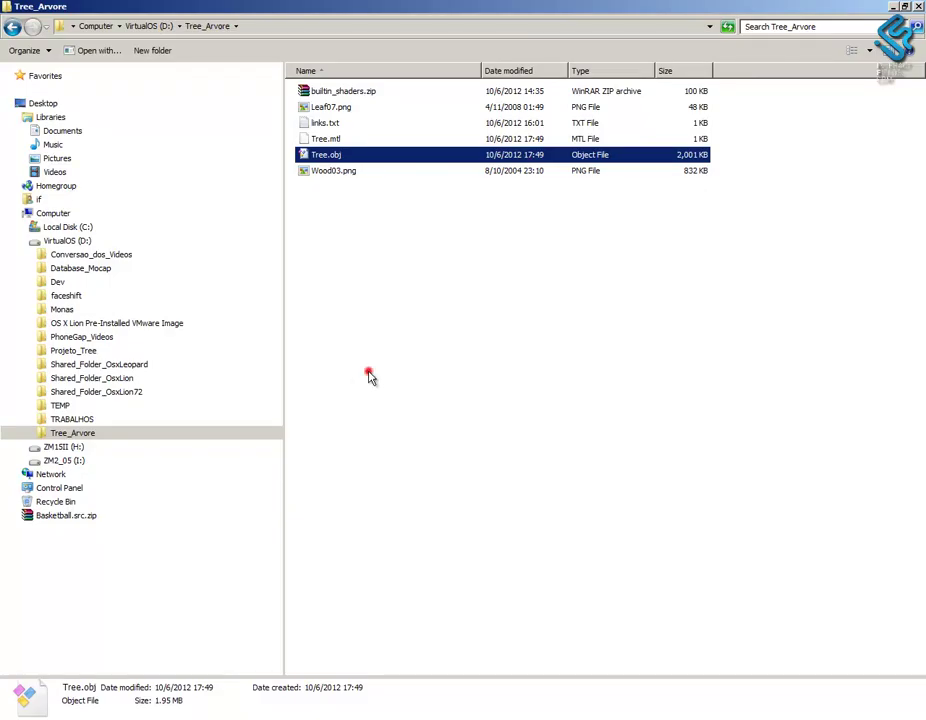
{"action": "left_click", "coordinate": [368, 374]}
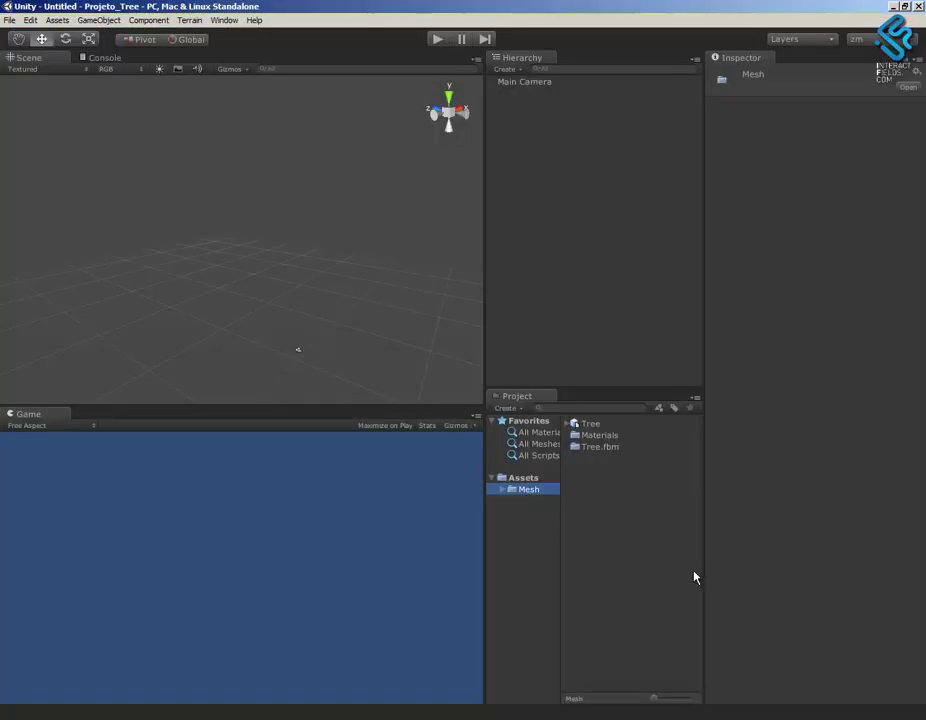
Add the imported Tree model to the scene from the Mesh folder and frame it in the Scene view
{"action": "left_click", "coordinate": [588, 424]}
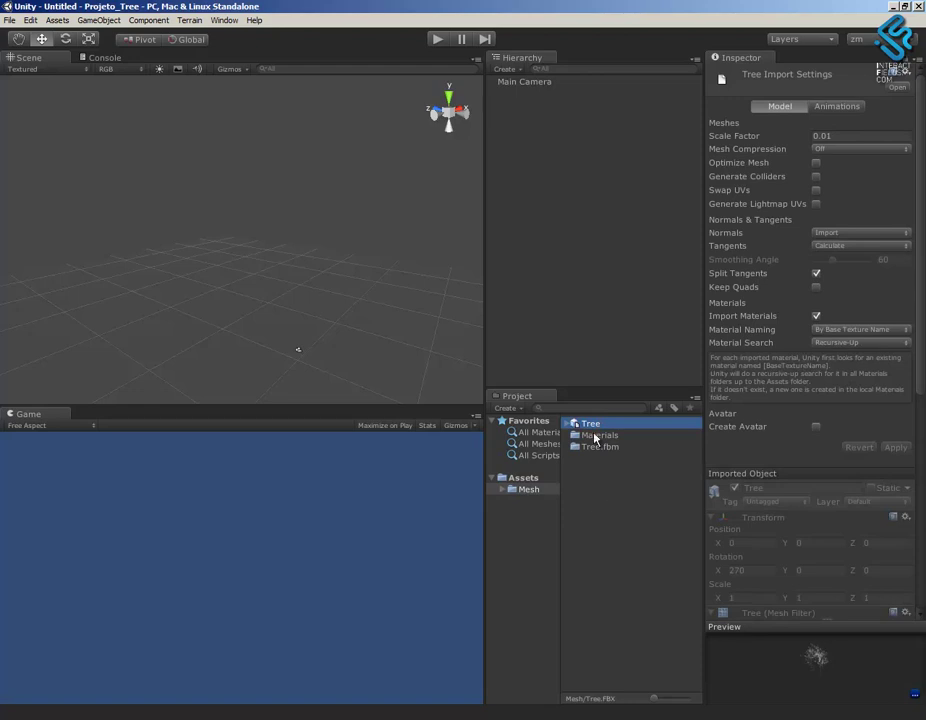
{"action": "left_click_drag", "start_coordinate": [584, 426], "coordinate": [605, 200]}
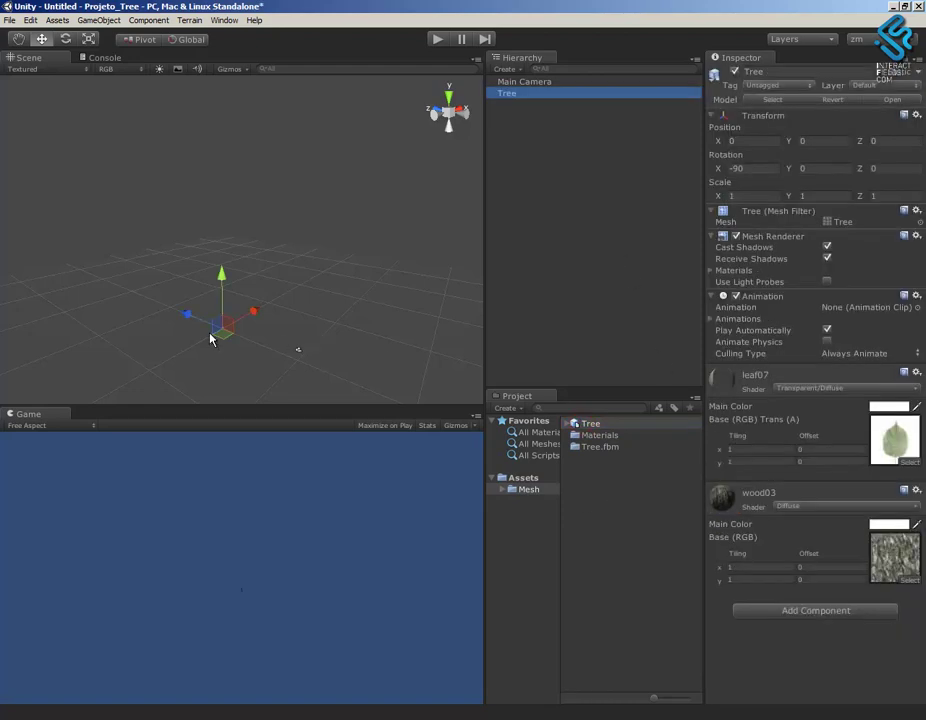
{"action": "key", "text": "f"}
{"action": "left_click_drag", "start_coordinate": [281, 317], "coordinate": [248, 260], "text": "alt"}
{"action": "left_click", "coordinate": [331, 285]}
{"action": "left_click", "coordinate": [271, 230]}
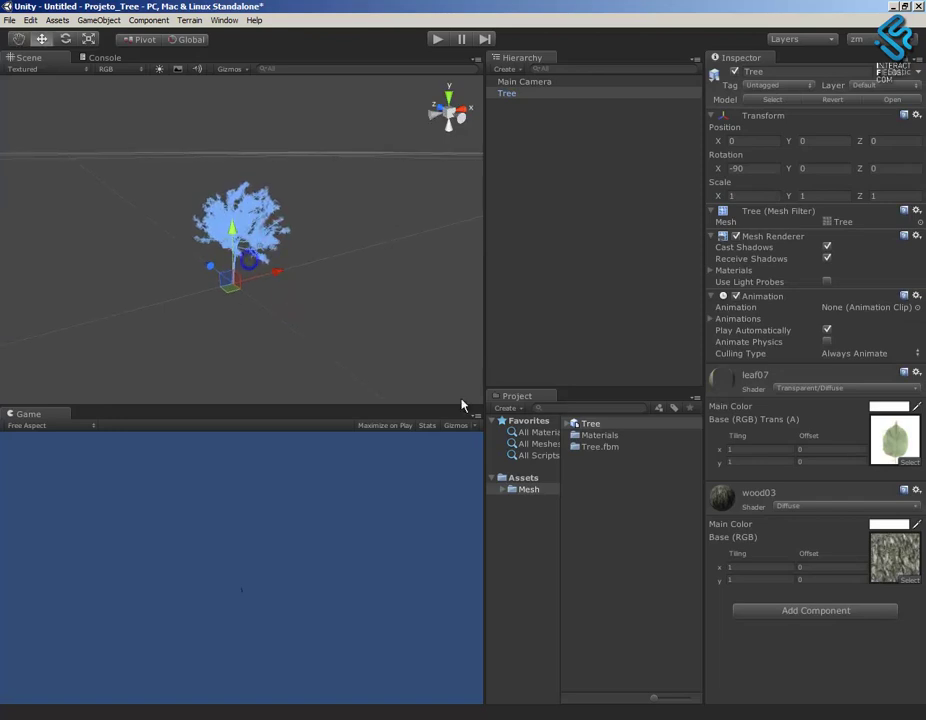
Set the Scale Factor in the Tree model's import settings to 1 and apply it
{"action": "left_click", "coordinate": [578, 425]}
{"action": "left_click", "coordinate": [586, 426]}
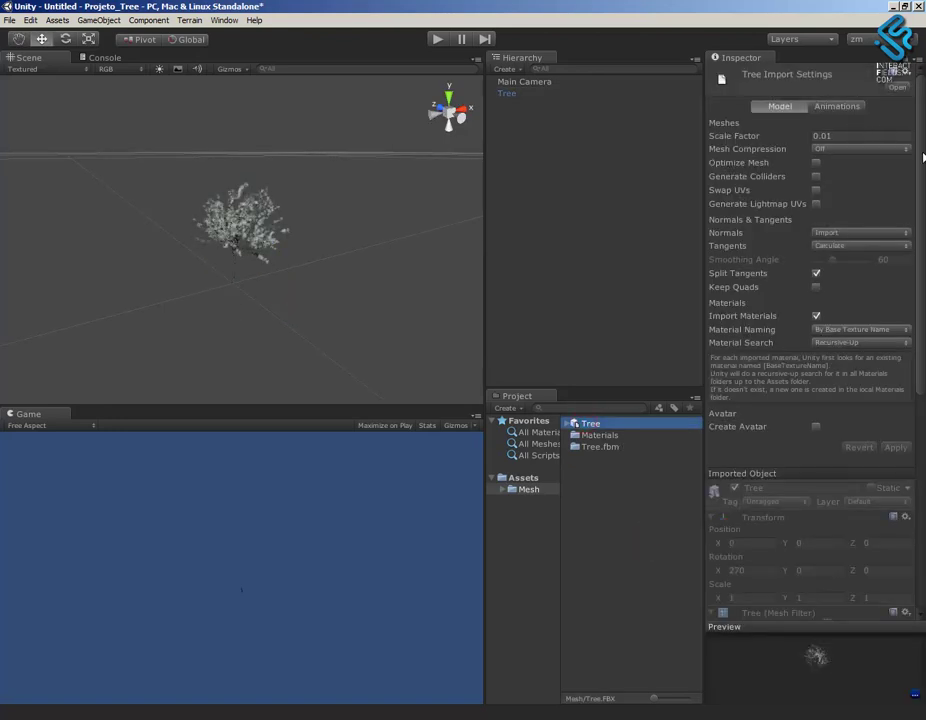
{"action": "left_click", "coordinate": [850, 135]}
{"action": "type", "text": "1"}
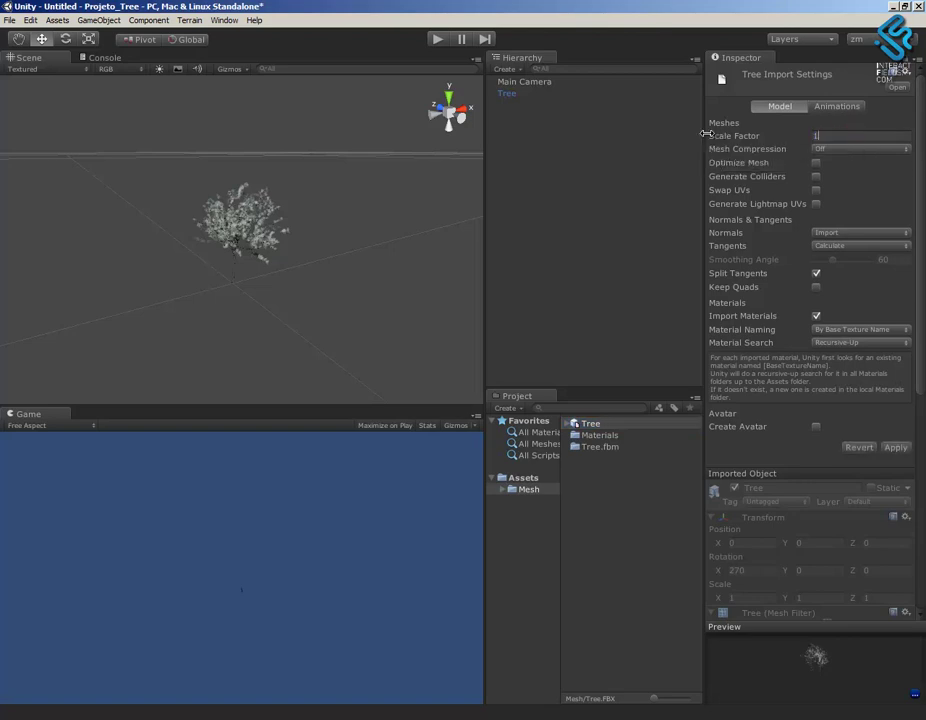
{"action": "left_click", "coordinate": [893, 448]}
Examine the rescaled tree and its leaves in the scene up close and from several sides
{"action": "left_click", "coordinate": [247, 207]}
{"action": "scroll", "coordinate": [256, 220], "scroll_direction": "down", "scroll_amount": 10}
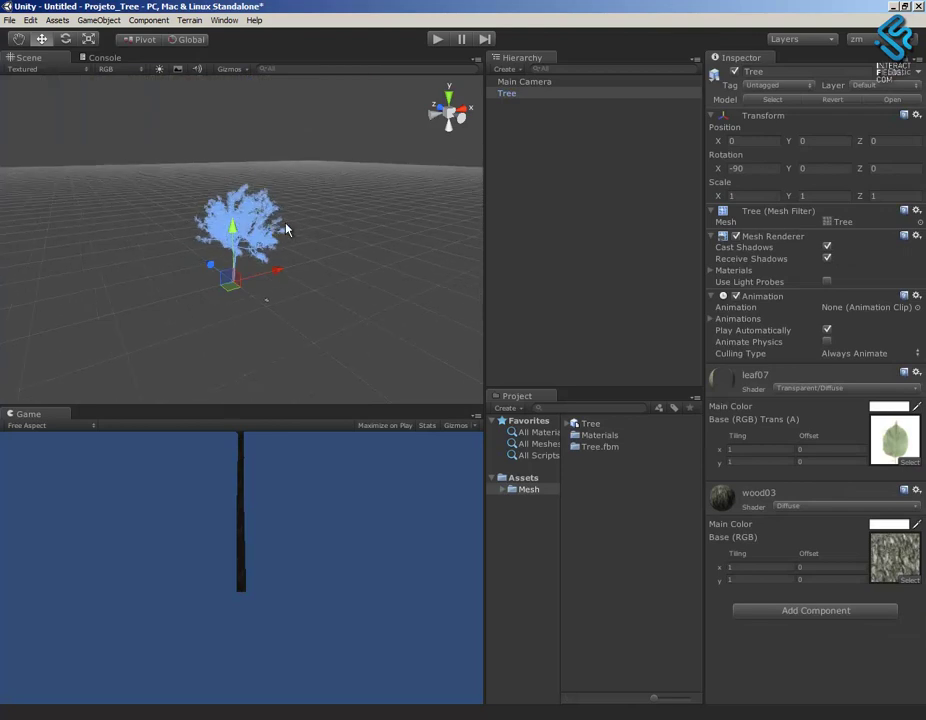
{"action": "left_click_drag", "start_coordinate": [314, 306], "coordinate": [290, 205], "text": "alt"}
{"action": "right_click_drag", "start_coordinate": [287, 199], "coordinate": [830, 545], "text": "alt"}
{"action": "right_click_drag", "start_coordinate": [401, 267], "coordinate": [470, 305], "text": "alt"}
{"action": "left_click_drag", "start_coordinate": [389, 264], "coordinate": [215, 265], "text": "alt"}
{"action": "left_click", "coordinate": [420, 281]}
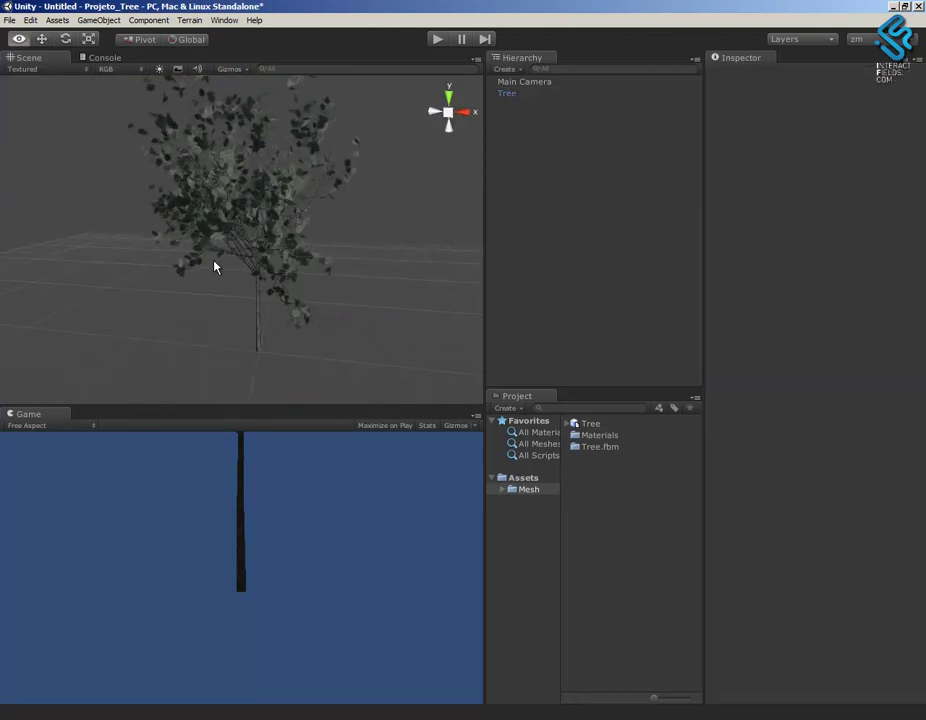
{"action": "left_click", "coordinate": [295, 262]}
{"action": "left_click", "coordinate": [275, 213]}
{"action": "left_click_drag", "start_coordinate": [300, 293], "coordinate": [490, 272], "text": "alt"}
Move the Main Camera back to Z about -15.6 and raise it to crown height so it frames the tree
{"action": "left_click", "coordinate": [524, 81]}
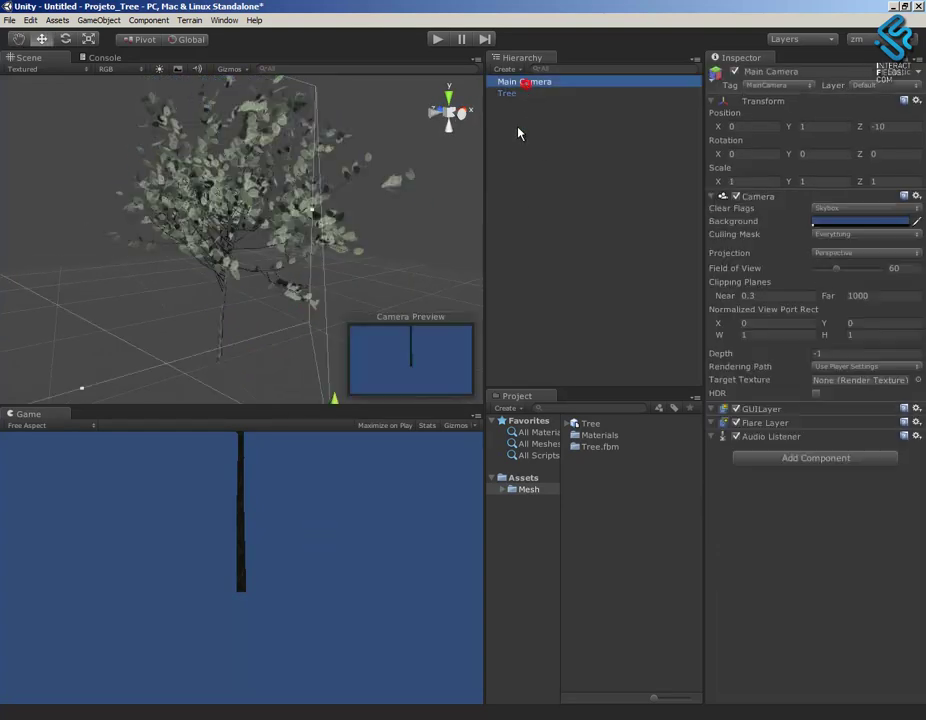
{"action": "left_click_drag", "start_coordinate": [331, 265], "coordinate": [267, 180], "text": "alt"}
{"action": "right_click_drag", "start_coordinate": [267, 180], "coordinate": [225, 175], "text": "alt"}
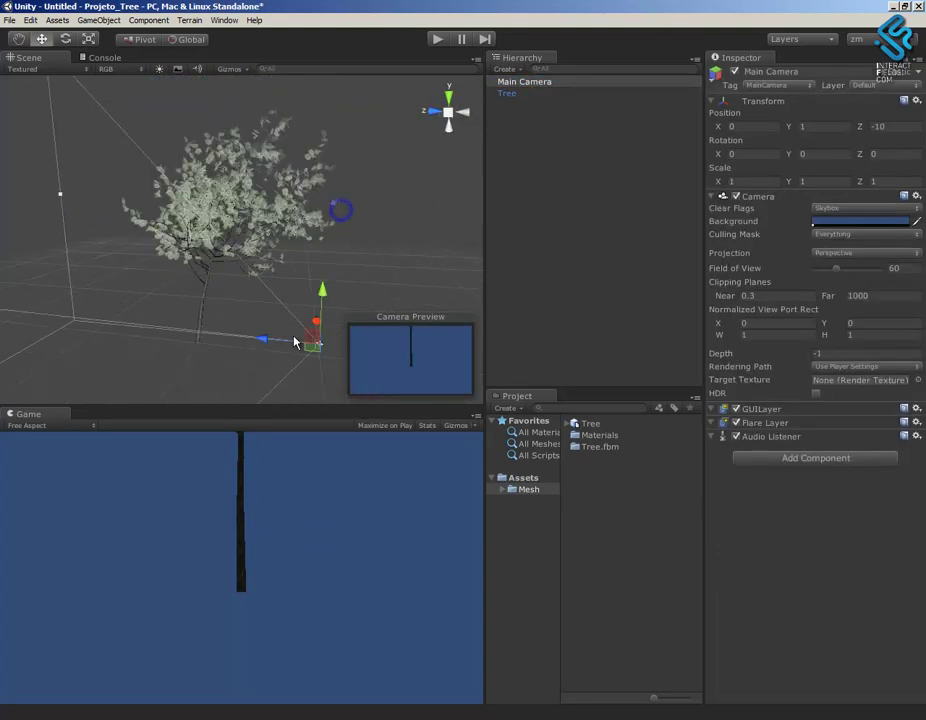
{"action": "left_click_drag", "start_coordinate": [284, 338], "coordinate": [385, 331]}
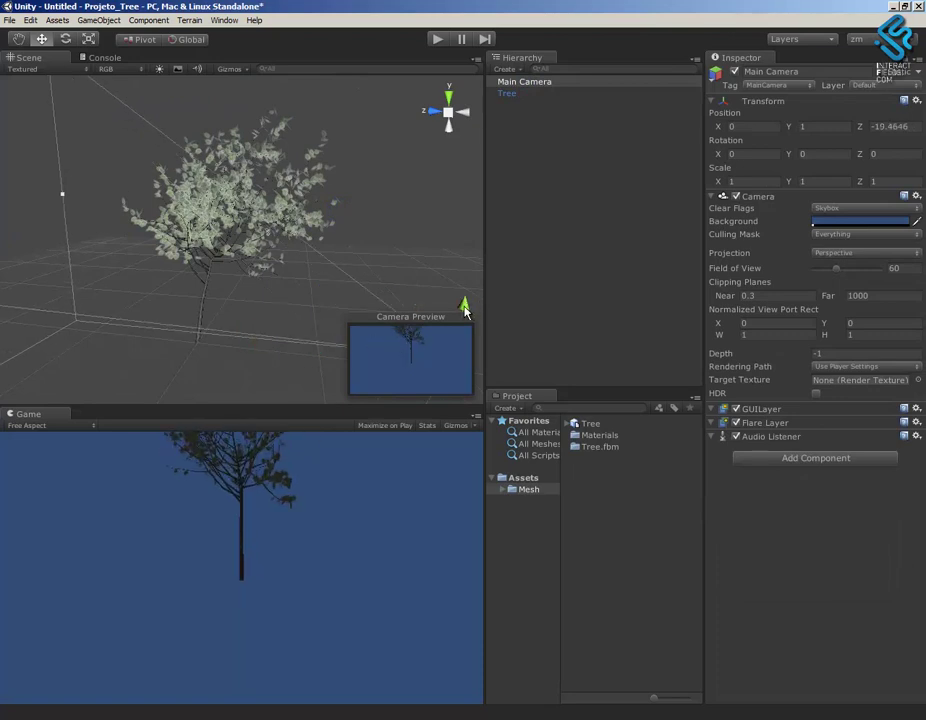
{"action": "left_click_drag", "start_coordinate": [467, 311], "coordinate": [472, 162]}
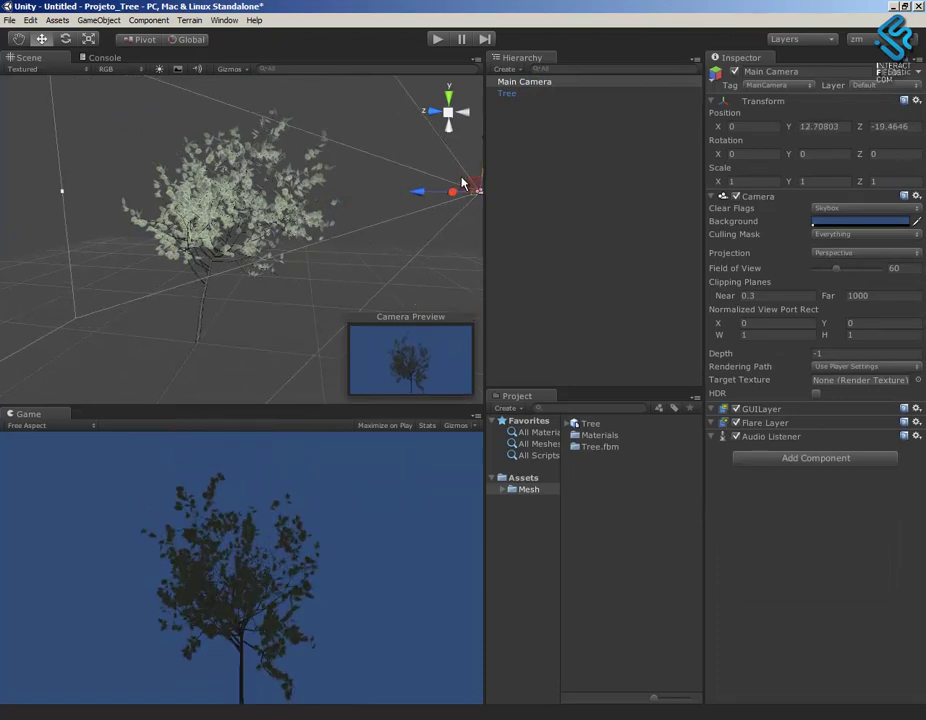
{"action": "left_click_drag", "start_coordinate": [413, 192], "coordinate": [349, 202]}
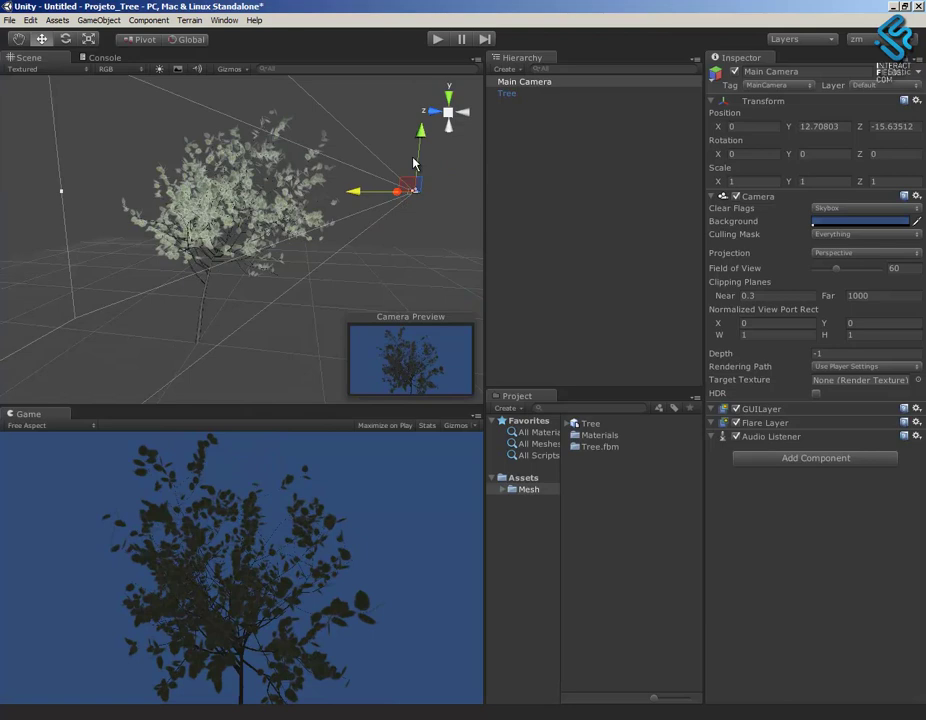
{"action": "left_click_drag", "start_coordinate": [415, 158], "coordinate": [289, 207]}
Tint the tree's leaf07 material by setting its Main Color to a light green
{"action": "left_click", "coordinate": [239, 198]}
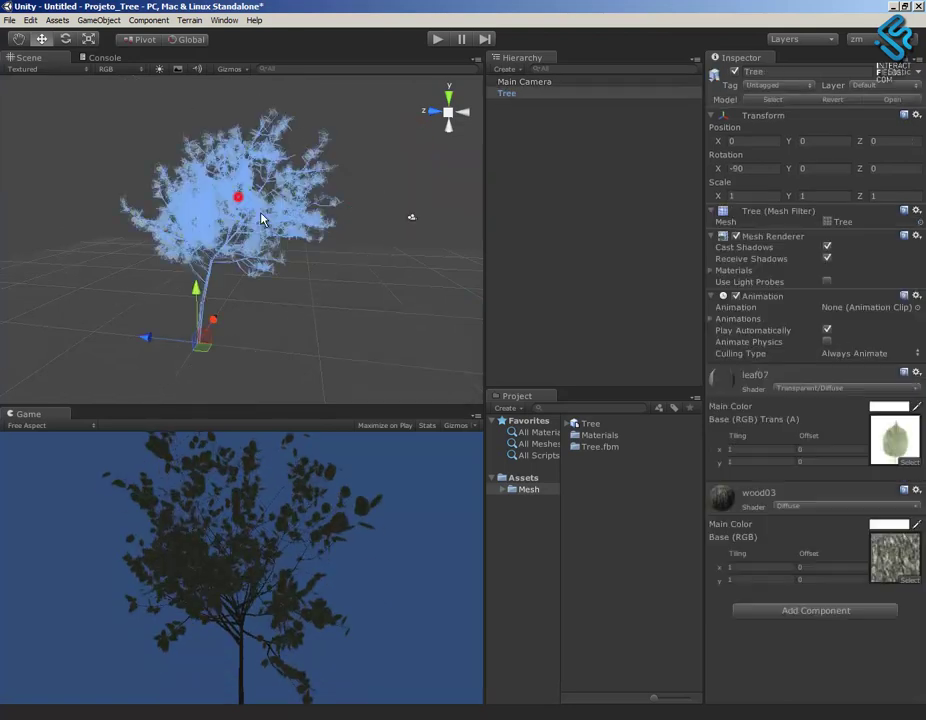
{"action": "left_click_drag", "start_coordinate": [364, 302], "coordinate": [350, 255], "text": "alt"}
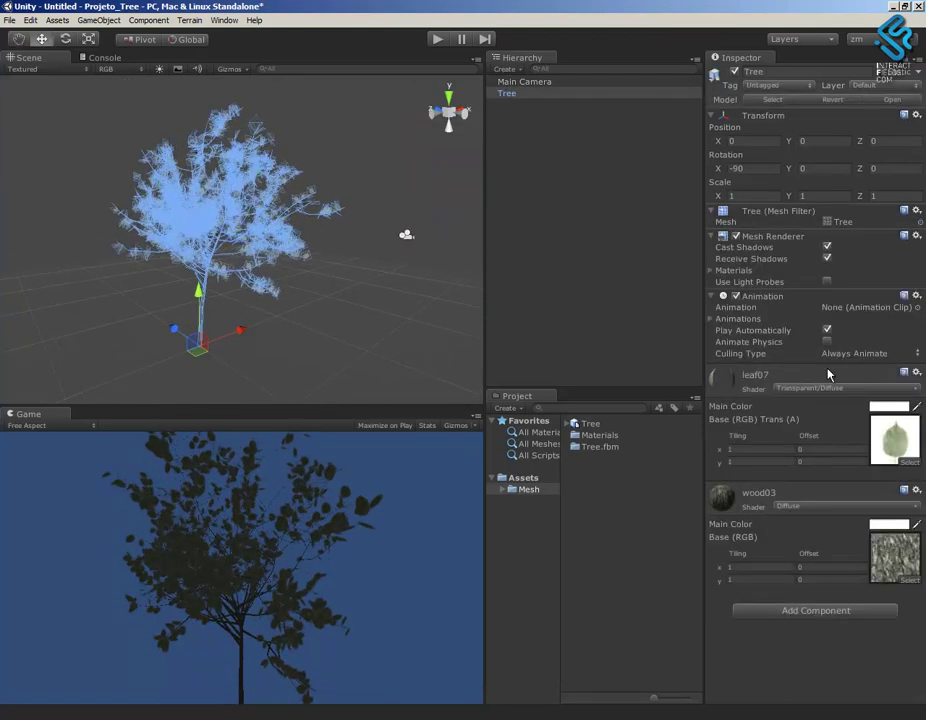
{"action": "left_click", "coordinate": [512, 111]}
{"action": "left_click", "coordinate": [508, 93]}
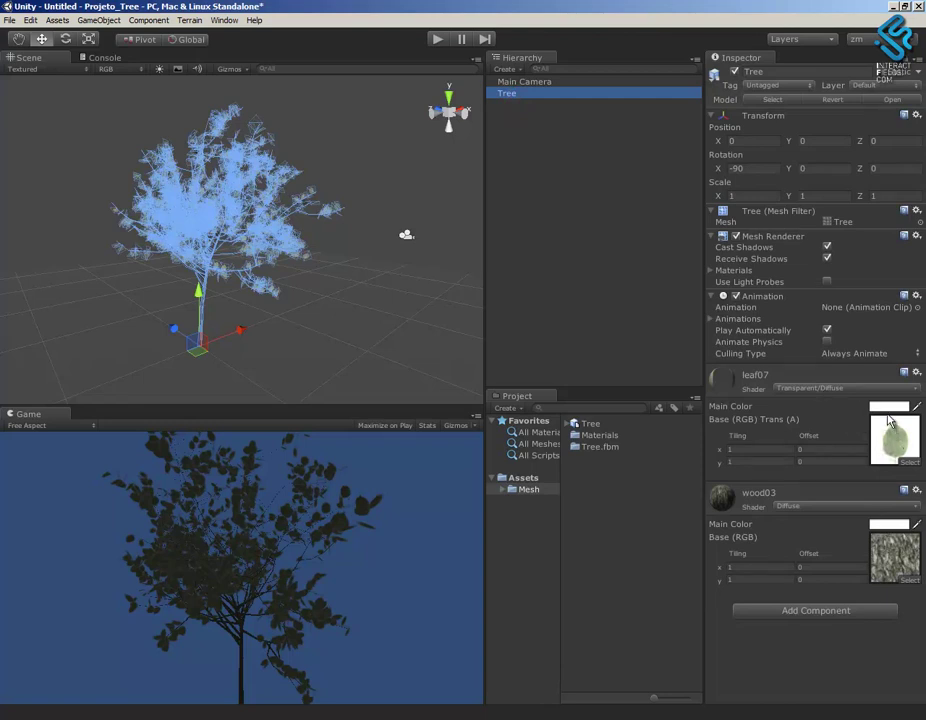
{"action": "left_click", "coordinate": [883, 408]}
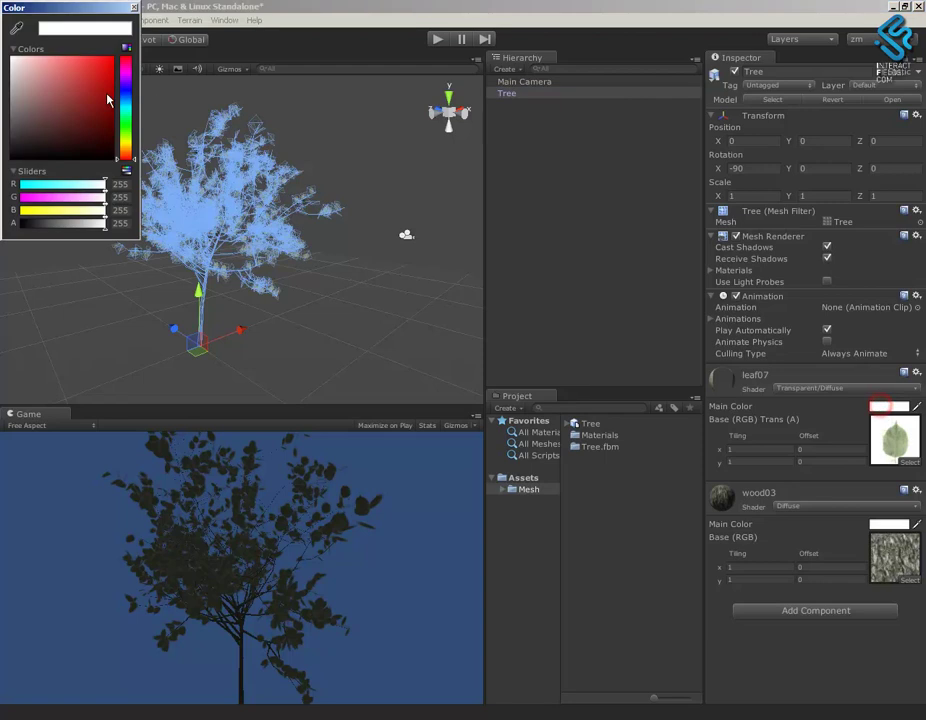
{"action": "left_click", "coordinate": [124, 120]}
{"action": "left_click_drag", "start_coordinate": [76, 69], "coordinate": [73, 61]}
{"action": "left_click", "coordinate": [135, 8]}
{"action": "left_click", "coordinate": [396, 258]}
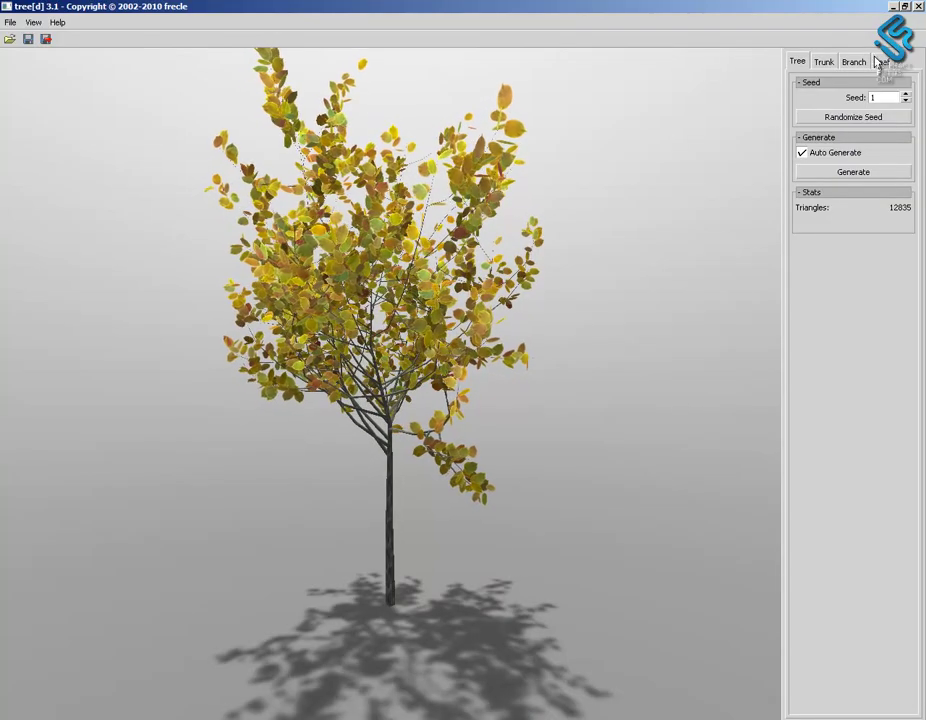
View the leaf settings in tree[d], return to Unity, and examine the green leaves on the Tree up close
{"action": "left_click", "coordinate": [883, 62]}
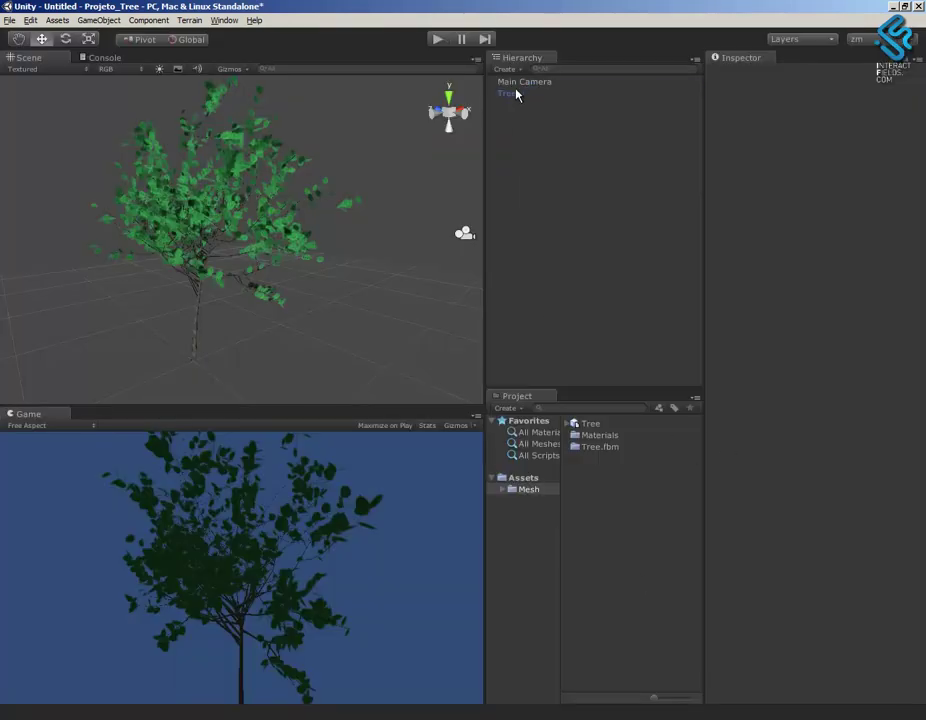
{"action": "left_click", "coordinate": [510, 93]}
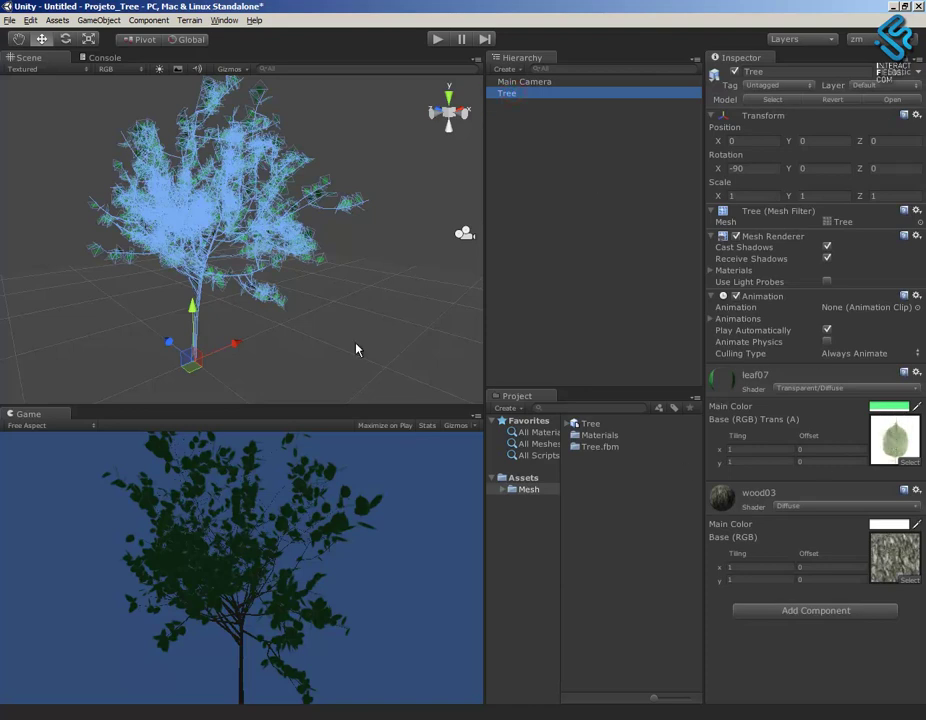
{"action": "right_click_drag", "start_coordinate": [333, 271], "coordinate": [366, 296], "text": "alt"}
{"action": "middle_click_drag", "start_coordinate": [366, 296], "coordinate": [364, 302], "text": "alt"}
{"action": "left_click_drag", "start_coordinate": [363, 302], "coordinate": [366, 304], "text": "alt"}
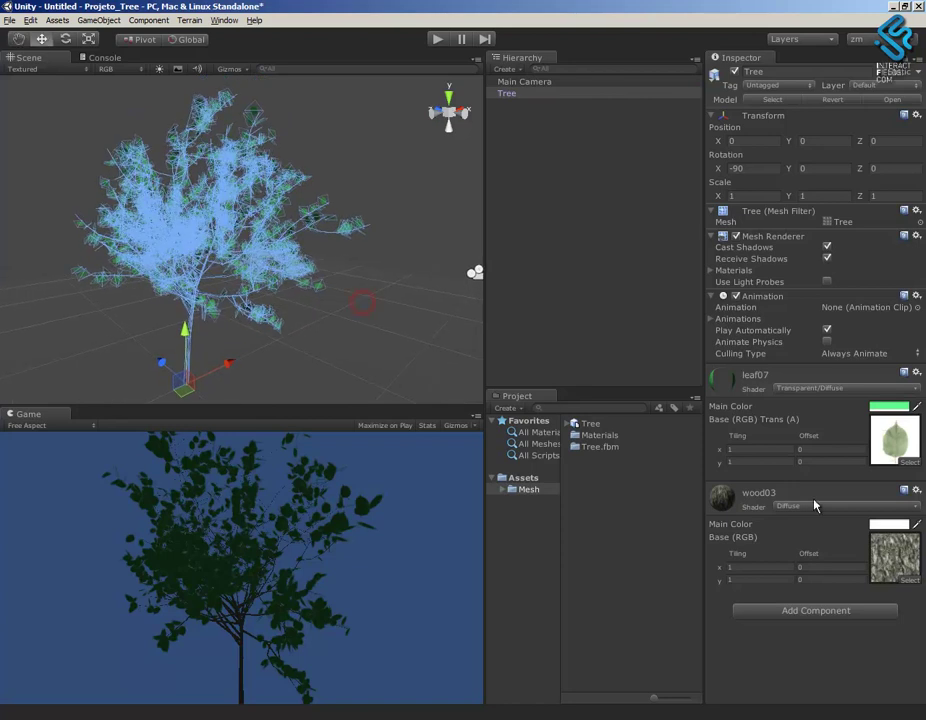
{"action": "key", "text": "alt"}
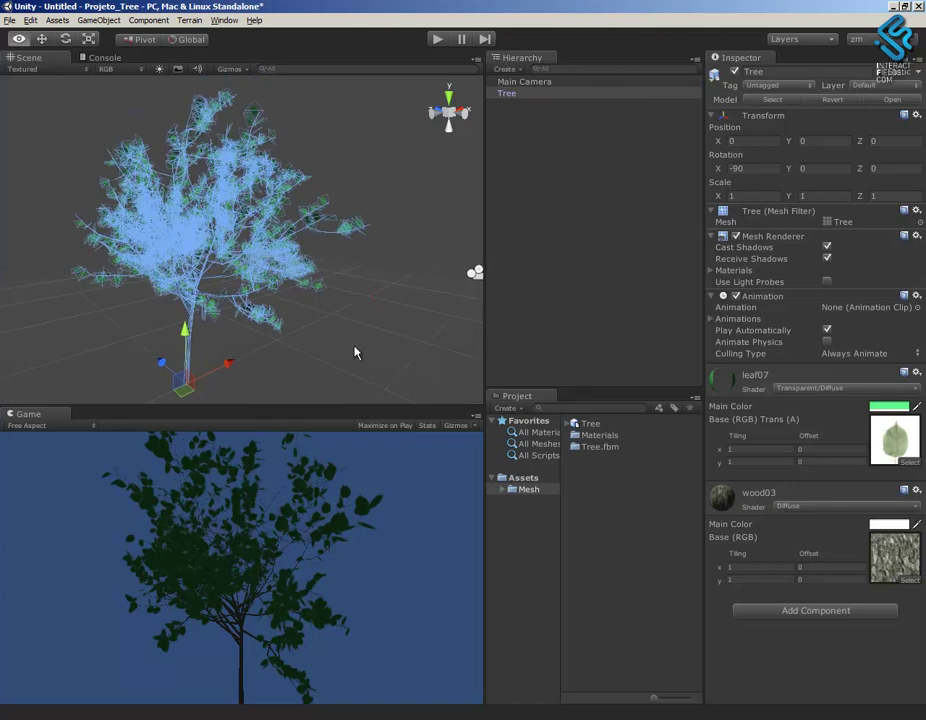
{"action": "left_click_drag", "start_coordinate": [318, 346], "coordinate": [310, 341], "text": "alt"}
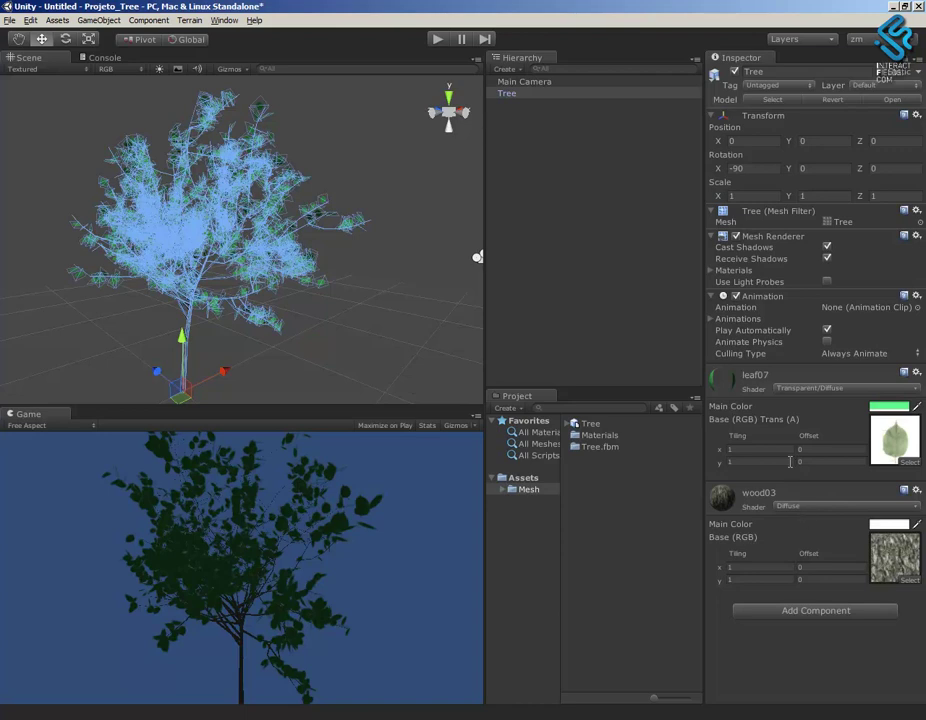
{"action": "left_click_drag", "start_coordinate": [371, 352], "coordinate": [327, 258], "text": "alt"}
{"action": "right_click_drag", "start_coordinate": [327, 258], "coordinate": [422, 360], "text": "alt"}
{"action": "left_click_drag", "start_coordinate": [422, 360], "coordinate": [306, 248], "text": "alt"}
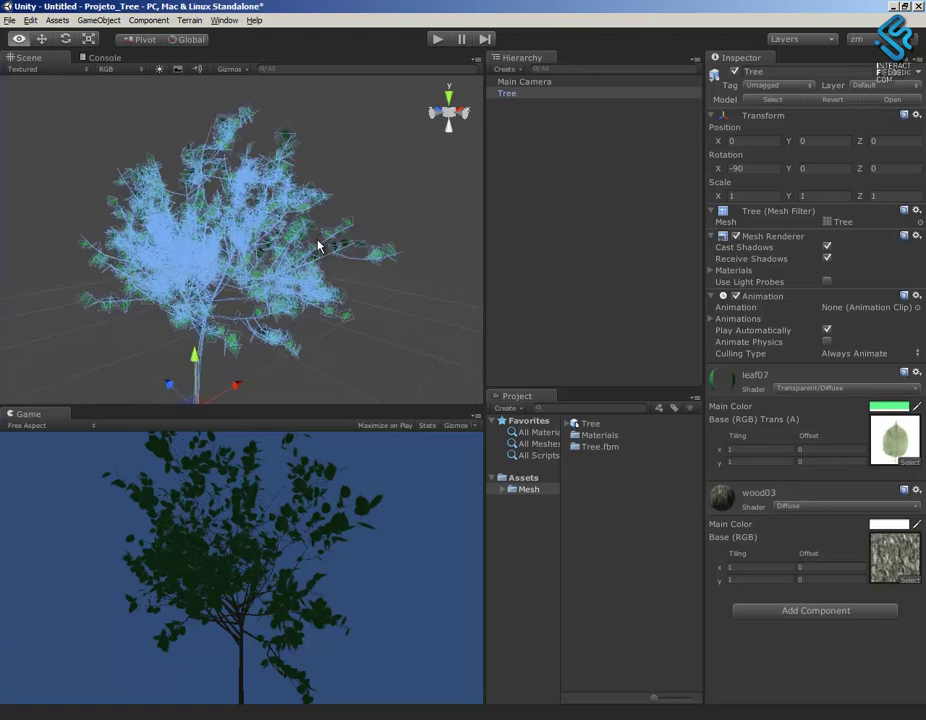
{"action": "right_click_drag", "start_coordinate": [306, 248], "coordinate": [448, 312], "text": "alt"}
{"action": "left_click", "coordinate": [433, 252]}
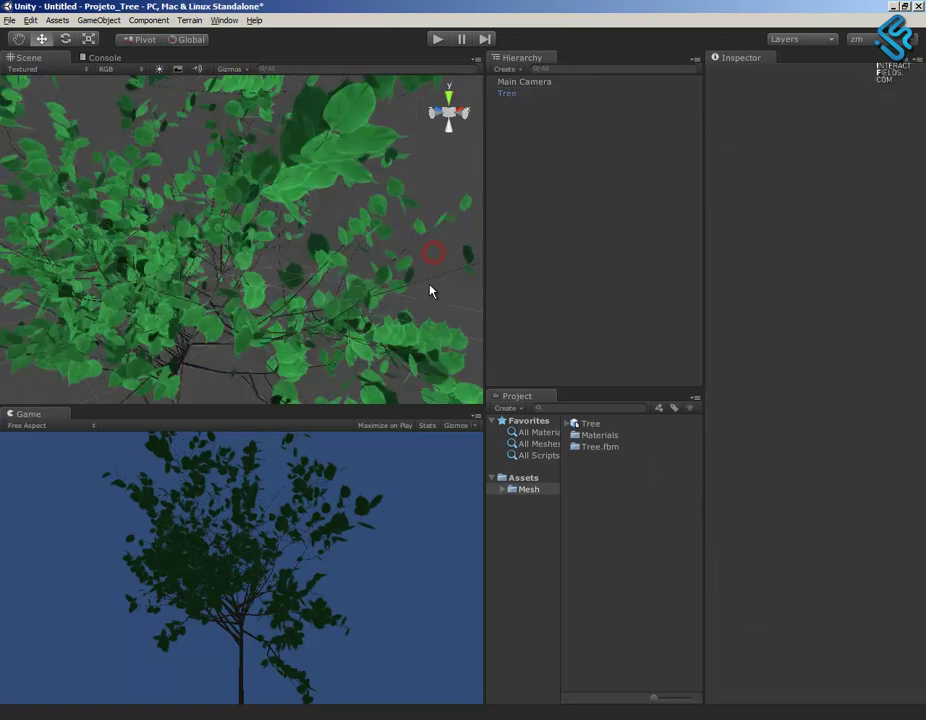
Examine how the tree's leaves are shaded when seen from the front and from behind
{"action": "left_click_drag", "start_coordinate": [414, 296], "coordinate": [398, 297], "text": "alt"}
{"action": "right_click_drag", "start_coordinate": [398, 297], "coordinate": [365, 304], "text": "alt"}
{"action": "left_click_drag", "start_coordinate": [365, 304], "coordinate": [414, 327], "text": "alt"}
{"action": "left_click", "coordinate": [446, 367]}
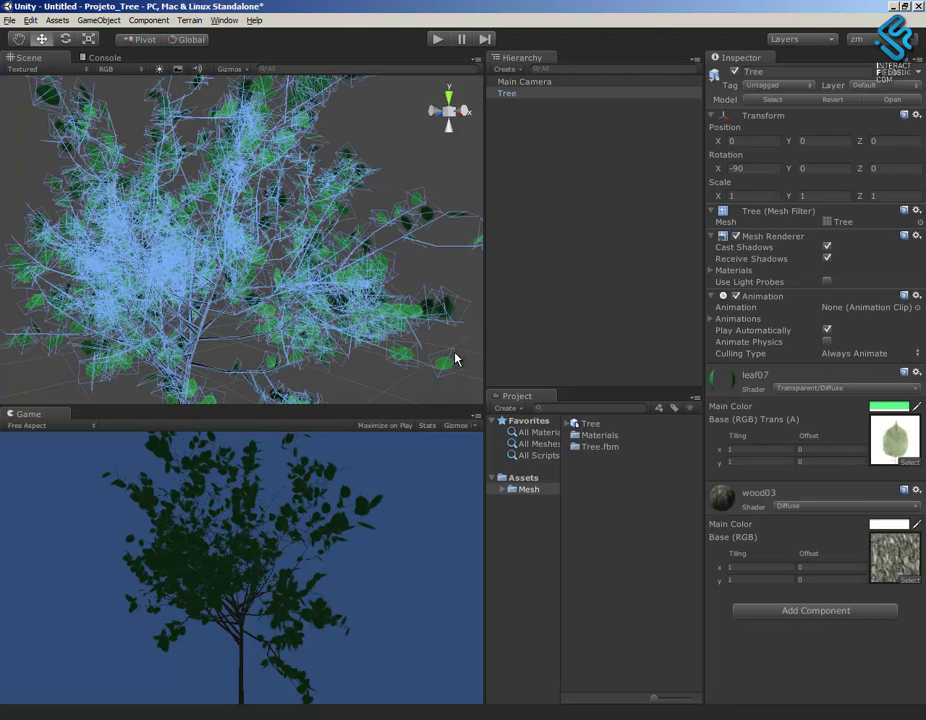
{"action": "left_click_drag", "start_coordinate": [477, 338], "coordinate": [60, 377], "text": "alt"}
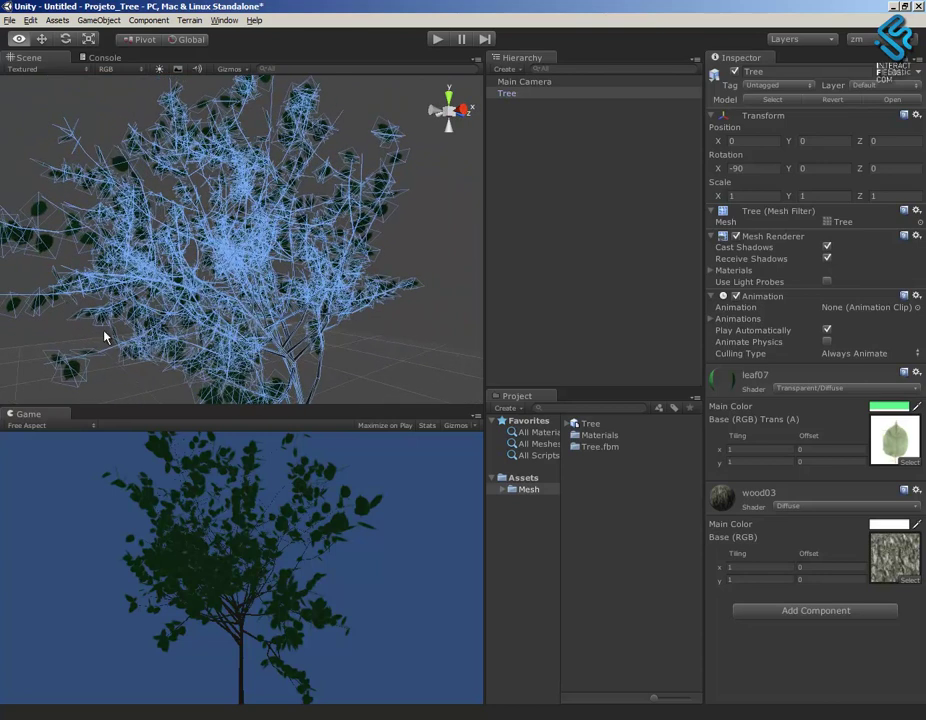
{"action": "left_click_drag", "start_coordinate": [101, 337], "coordinate": [413, 346], "text": "alt"}
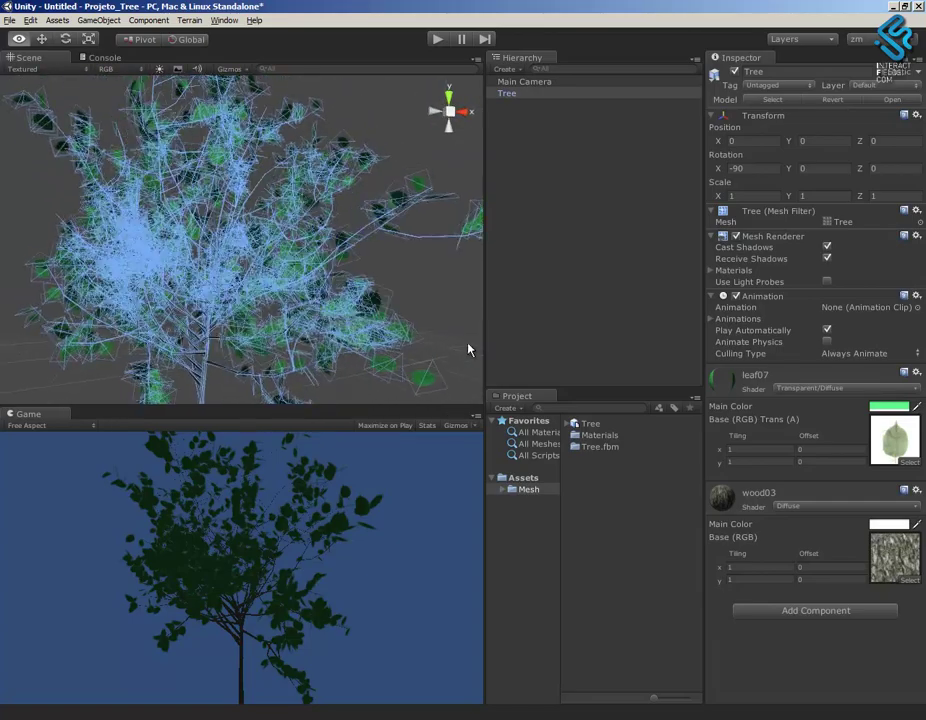
{"action": "left_click_drag", "start_coordinate": [458, 352], "coordinate": [452, 240], "text": "alt"}
{"action": "left_click_drag", "start_coordinate": [347, 316], "coordinate": [364, 320], "text": "alt"}
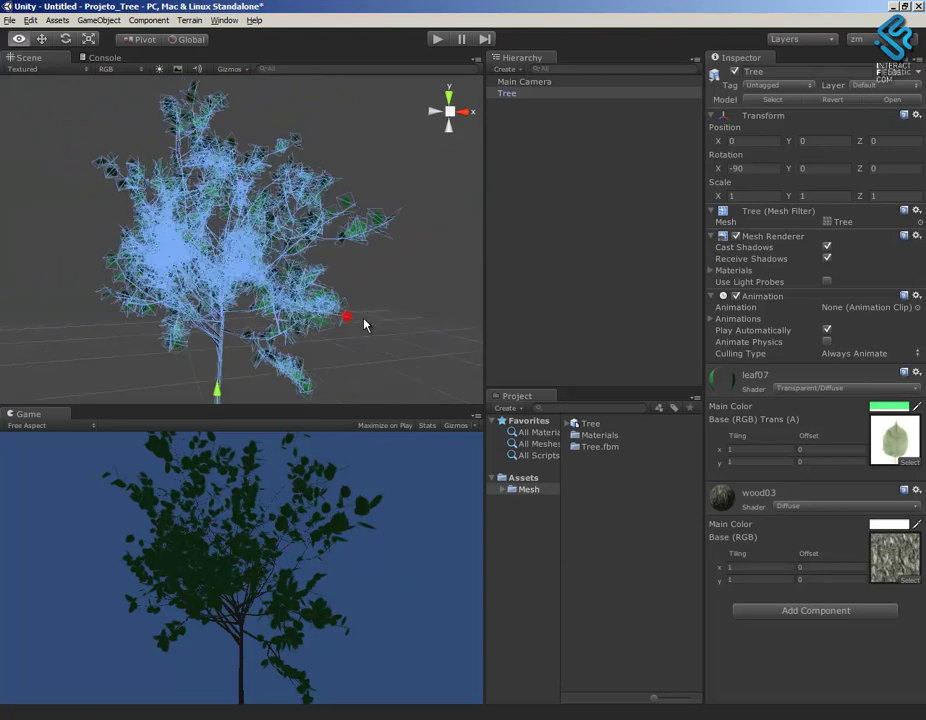
Switch to Notepad++, close Tree.mtl, and copy the builtin_shaders.zip download link from links.txt
{"action": "left_click", "coordinate": [372, 719]}
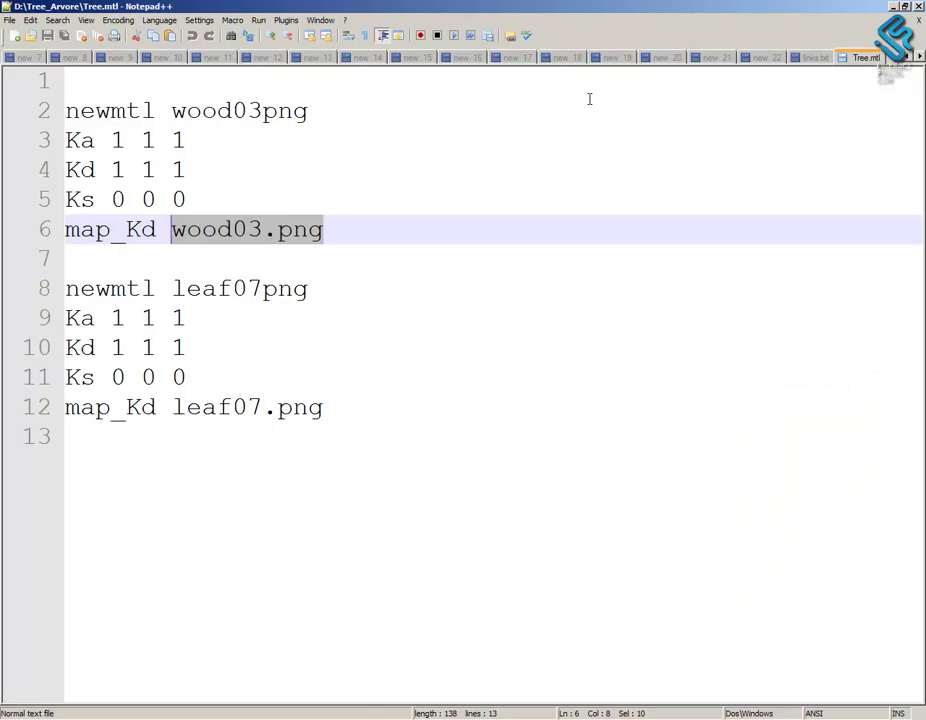
{"action": "left_click", "coordinate": [919, 19]}
{"action": "left_click", "coordinate": [601, 391]}
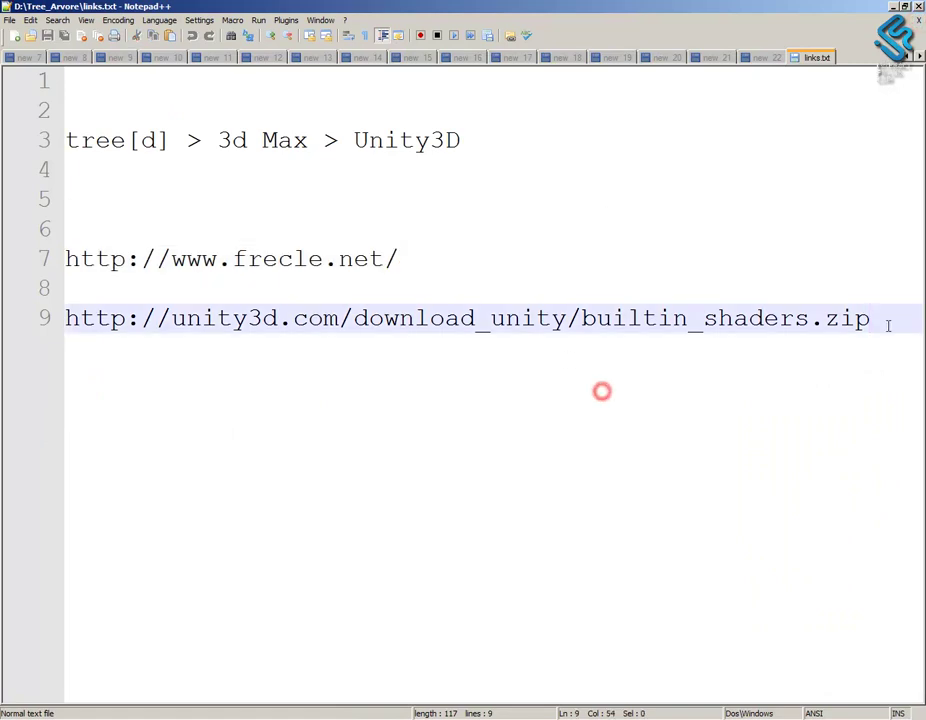
{"action": "key", "text": "shift+Left"}
{"action": "left_click", "coordinate": [66, 320], "text": "shift"}
{"action": "key", "text": "ctrl+c"}
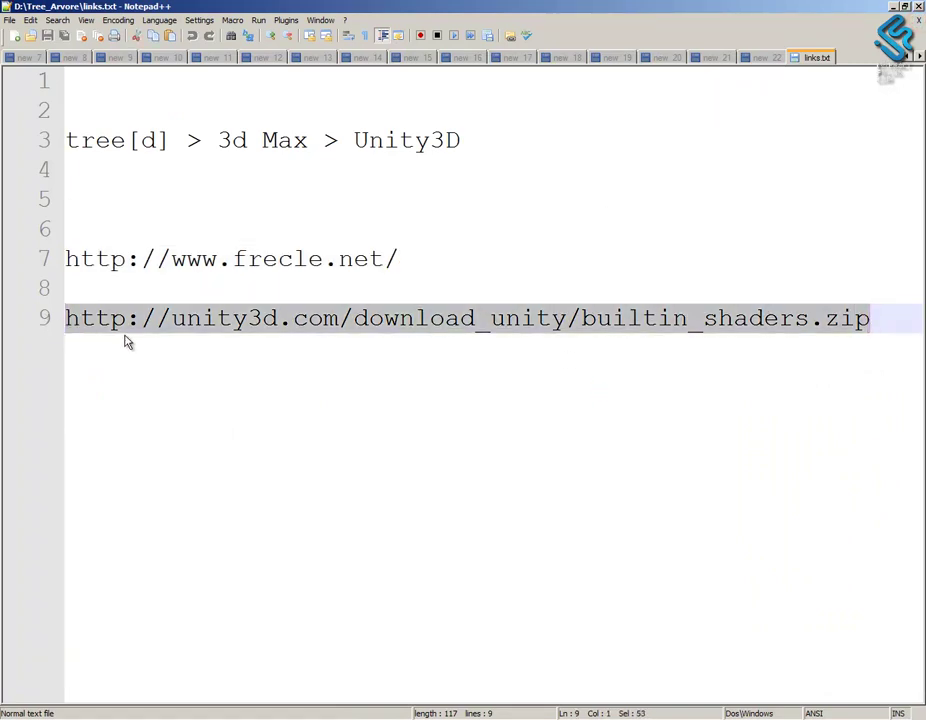
{"action": "key", "text": "alt+Tab"}
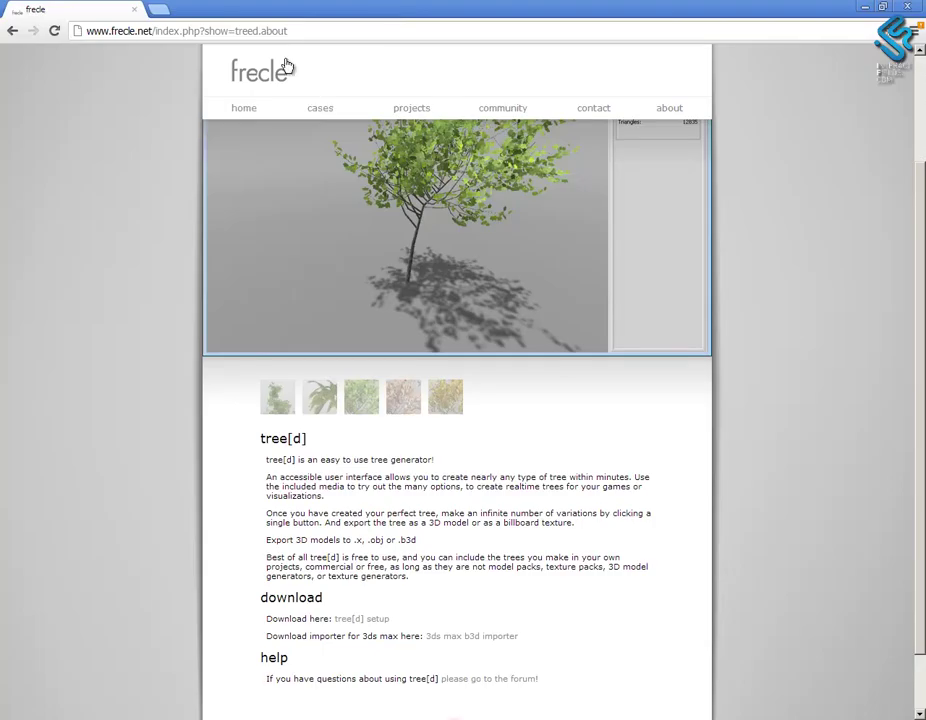
{"action": "left_click", "coordinate": [225, 30]}
{"action": "key", "text": "ctrl+v"}
{"action": "key", "text": "Return"}
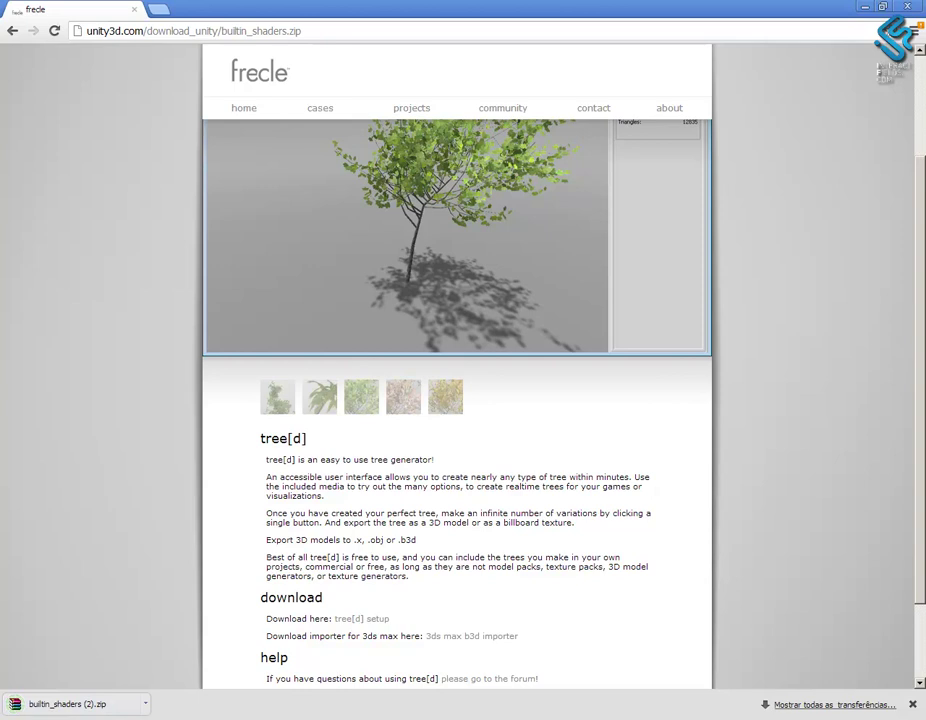
Switch to Unity and view the shaders offered for the Tree's leaf07 material
{"action": "key", "text": "alt+Tab"}
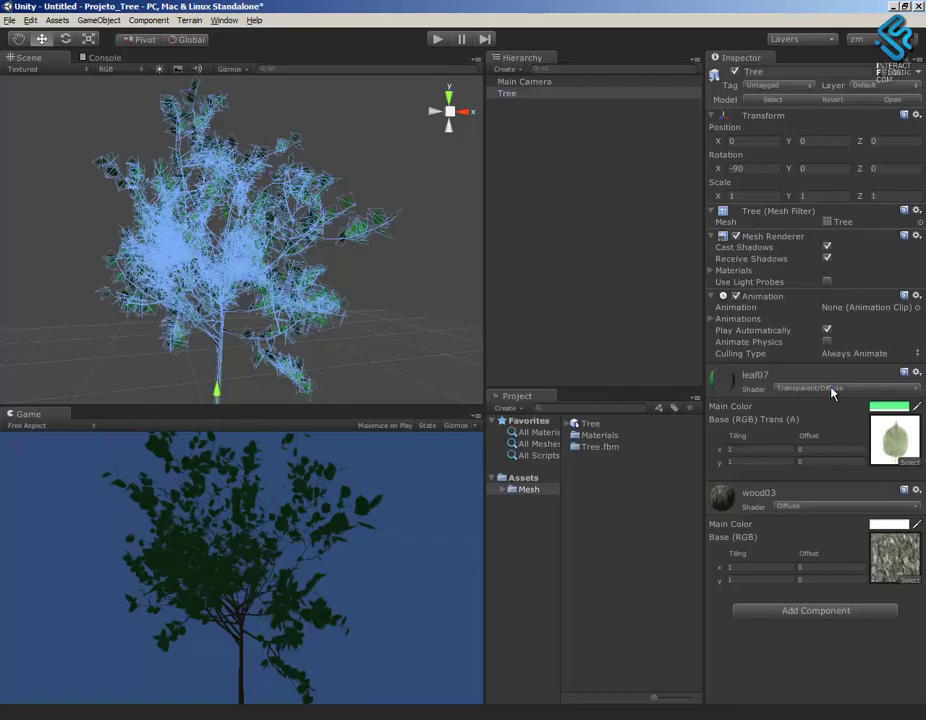
{"action": "left_click", "coordinate": [876, 389]}
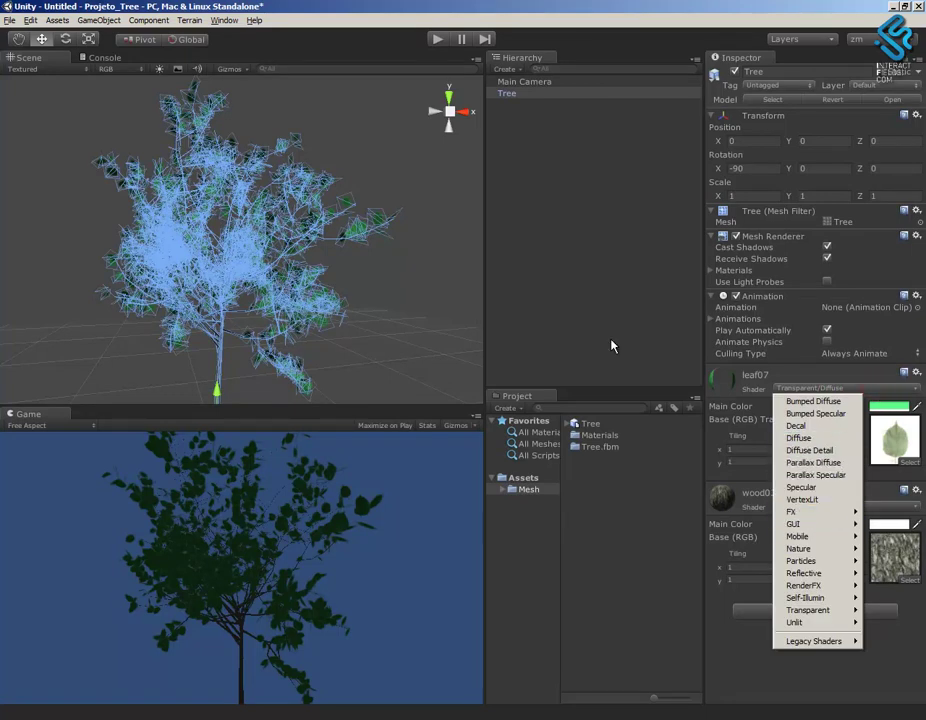
{"action": "left_click", "coordinate": [593, 294]}
Switch to the Tree_Arvore folder and extract Alpha-Diffuse.shader into it from DefaultResources in builtin_shaders.zip
{"action": "left_click", "coordinate": [140, 718]}
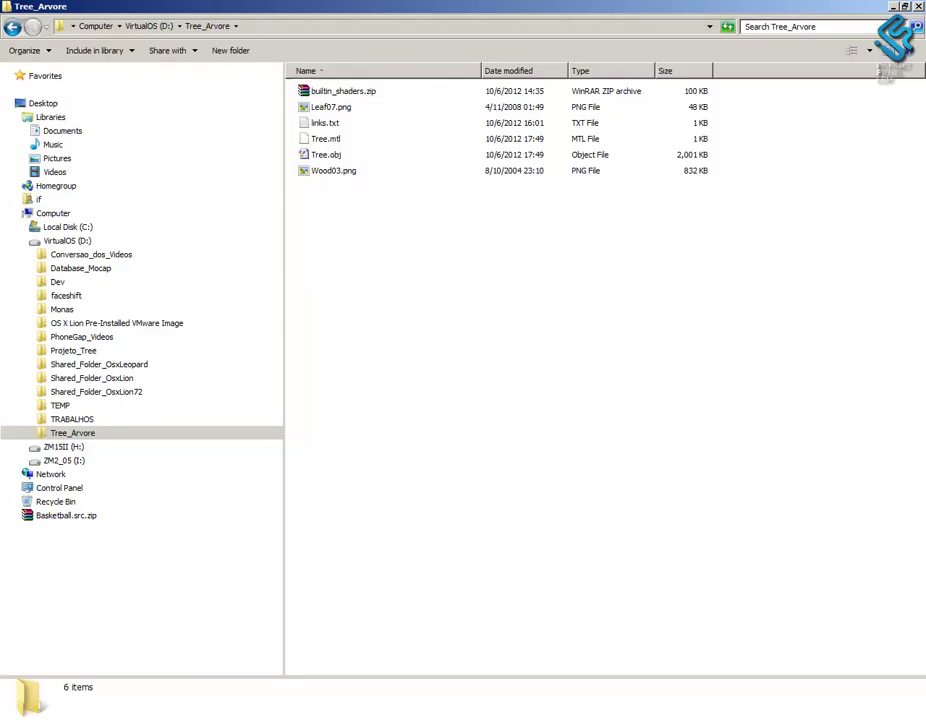
{"action": "double_click", "coordinate": [352, 91]}
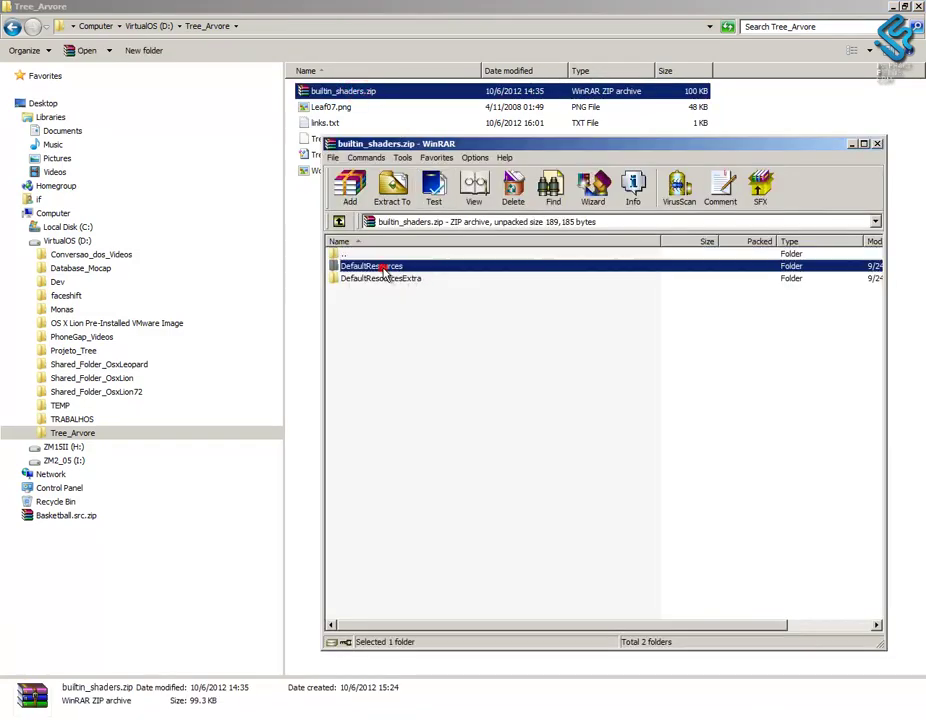
{"action": "double_click", "coordinate": [378, 266]}
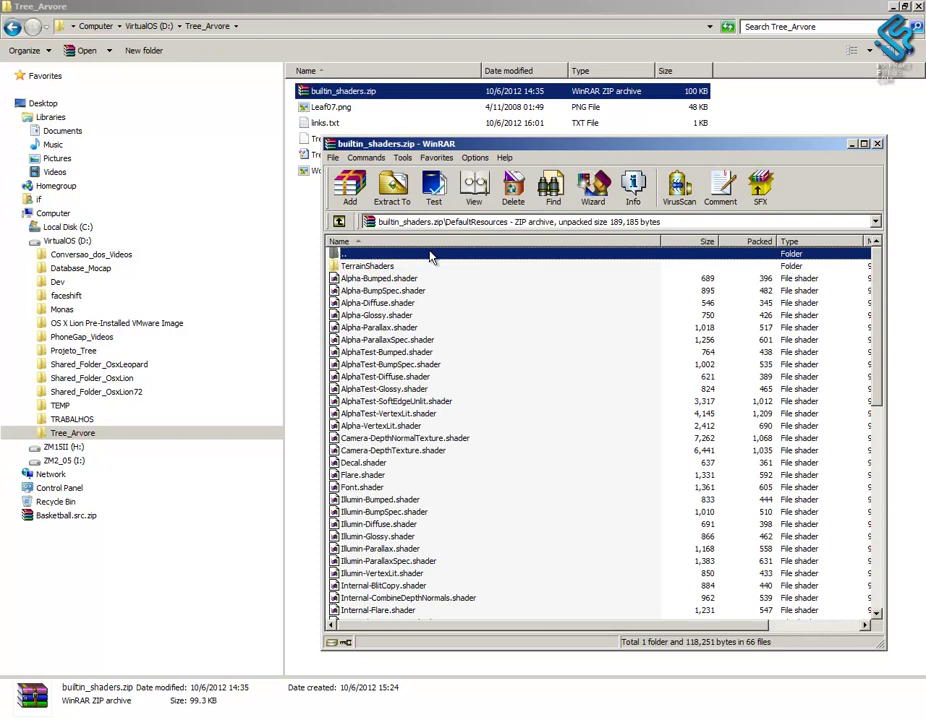
{"action": "left_click", "coordinate": [417, 562]}
{"action": "left_click_drag", "start_coordinate": [357, 310], "coordinate": [310, 285]}
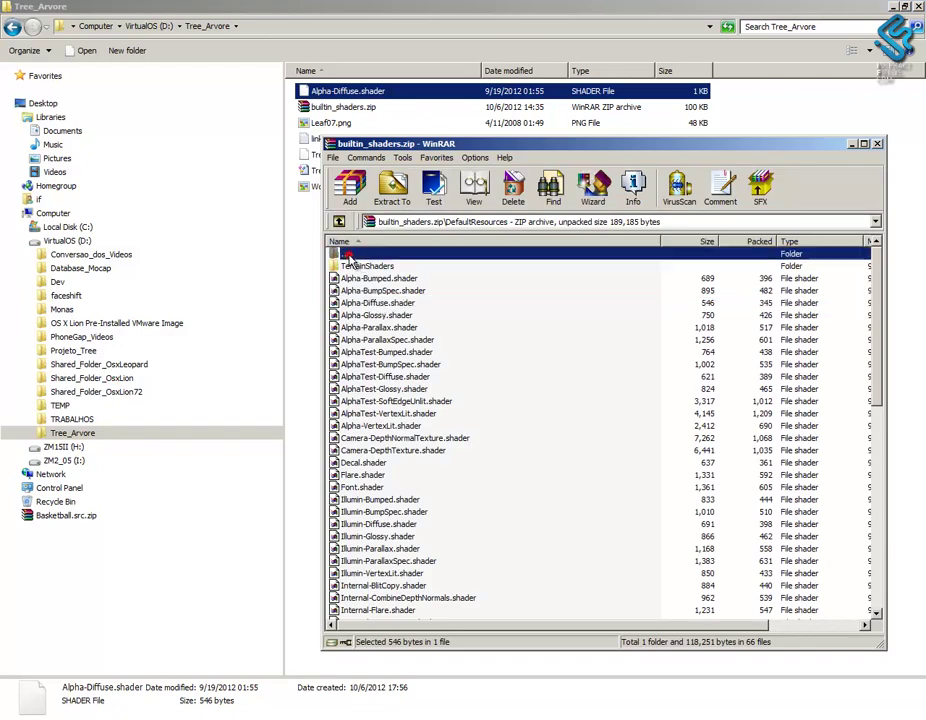
Extract Tree.cginc and TreeCreatorLeaves.shader from DefaultResourcesExtra\Nature\TreeCreator into Tree_Arvore, and close the archive
{"action": "double_click", "coordinate": [342, 254]}
{"action": "double_click", "coordinate": [349, 277]}
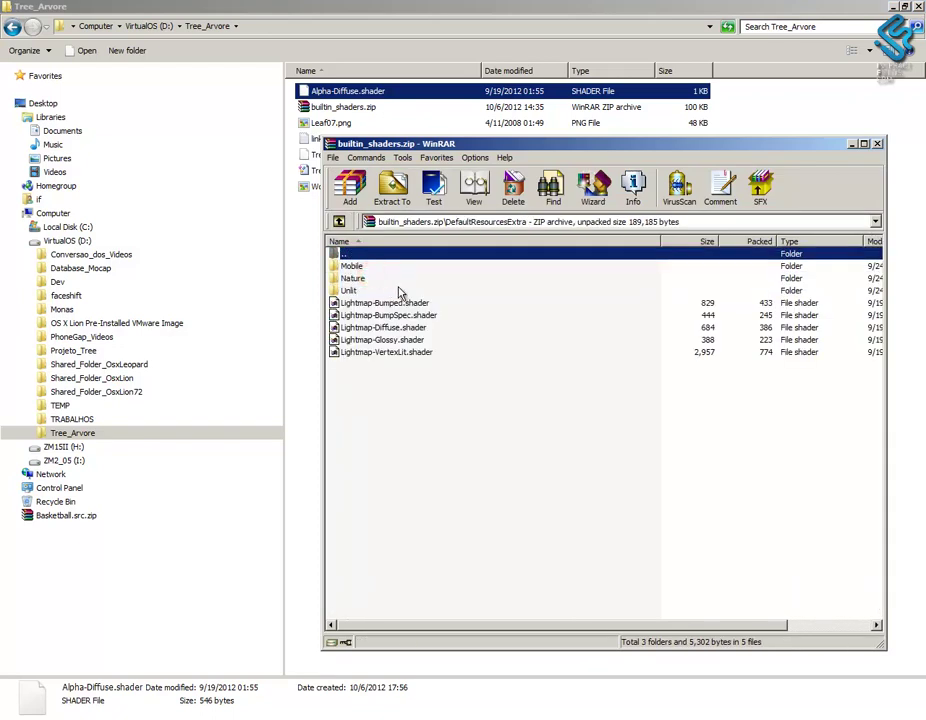
{"action": "double_click", "coordinate": [358, 279]}
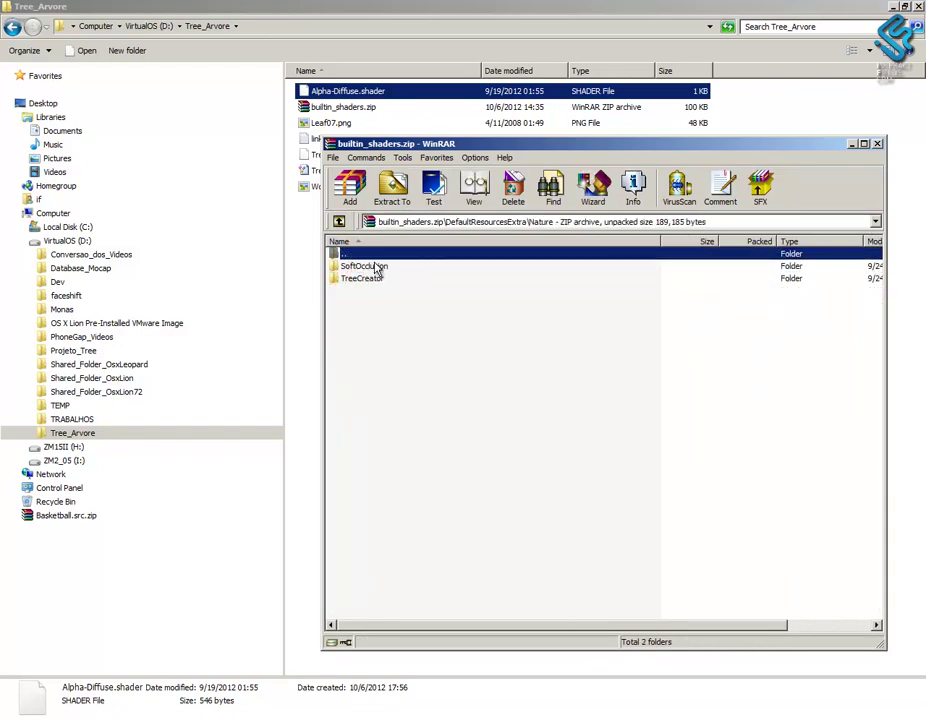
{"action": "double_click", "coordinate": [376, 280]}
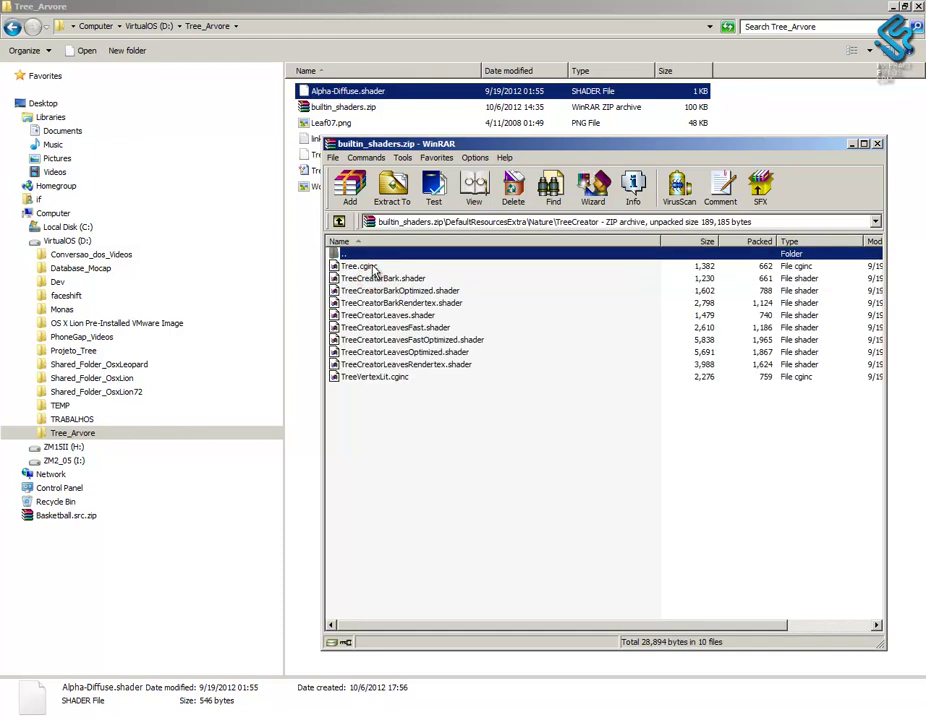
{"action": "left_click", "coordinate": [372, 268]}
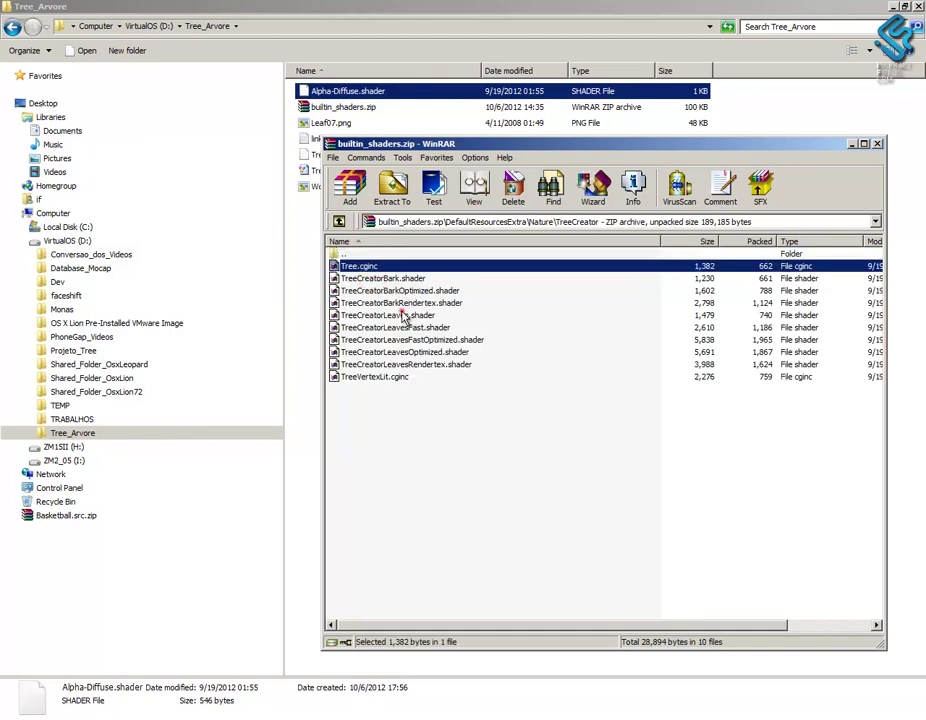
{"action": "left_click", "coordinate": [402, 316], "text": "ctrl"}
{"action": "left_click_drag", "start_coordinate": [400, 316], "coordinate": [300, 330]}
{"action": "left_click", "coordinate": [868, 140]}
{"action": "left_click", "coordinate": [624, 368]}
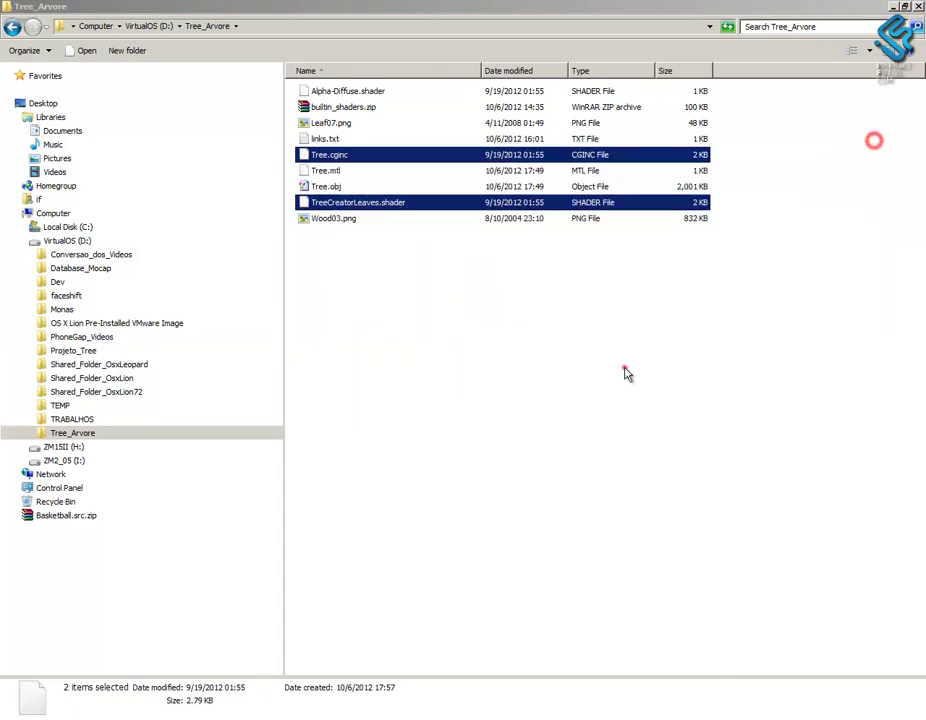
Open Alpha-Diffuse.shader in Notepad++ and reduce the text size until the whole code fits
{"action": "left_click", "coordinate": [352, 90]}
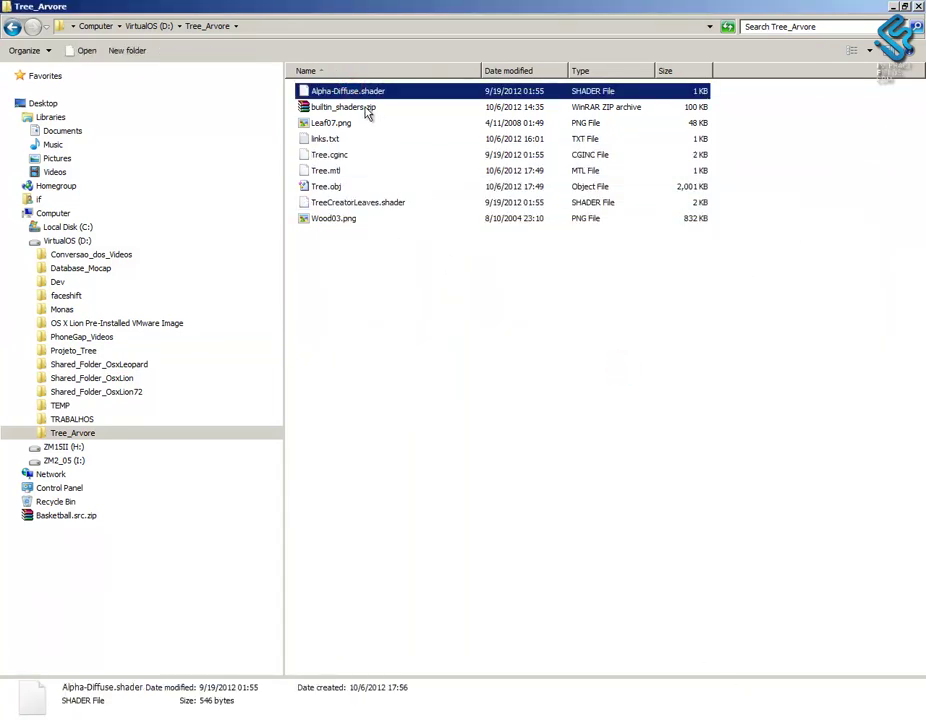
{"action": "right_click", "coordinate": [341, 90]}
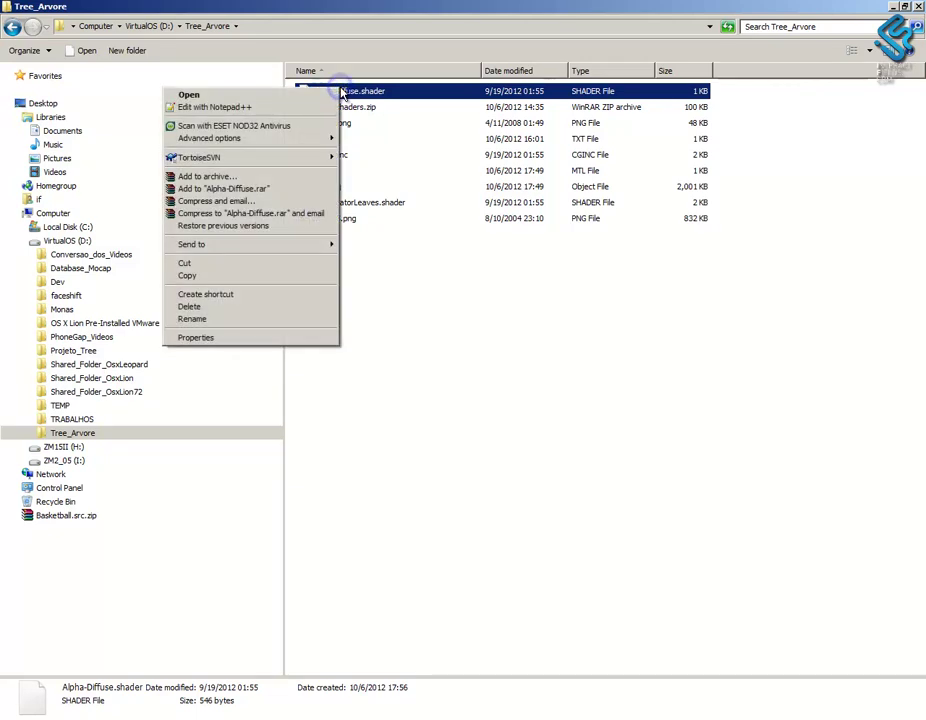
{"action": "left_click", "coordinate": [286, 107]}
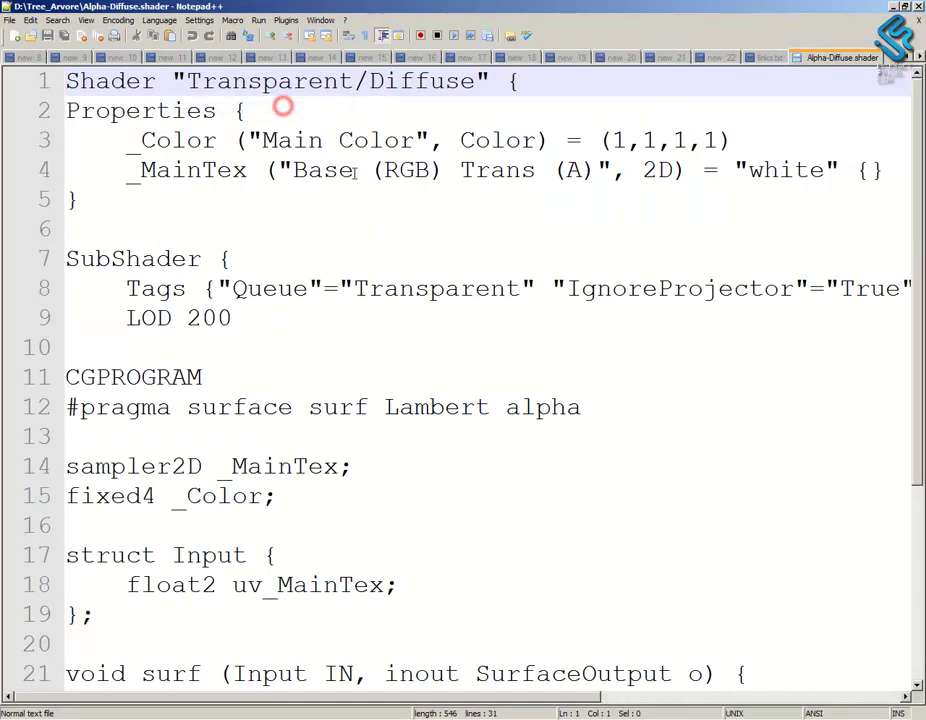
{"action": "left_click", "coordinate": [494, 248]}
{"action": "scroll", "coordinate": [491, 252], "scroll_direction": "down", "scroll_amount": 5, "text": "ctrl"}
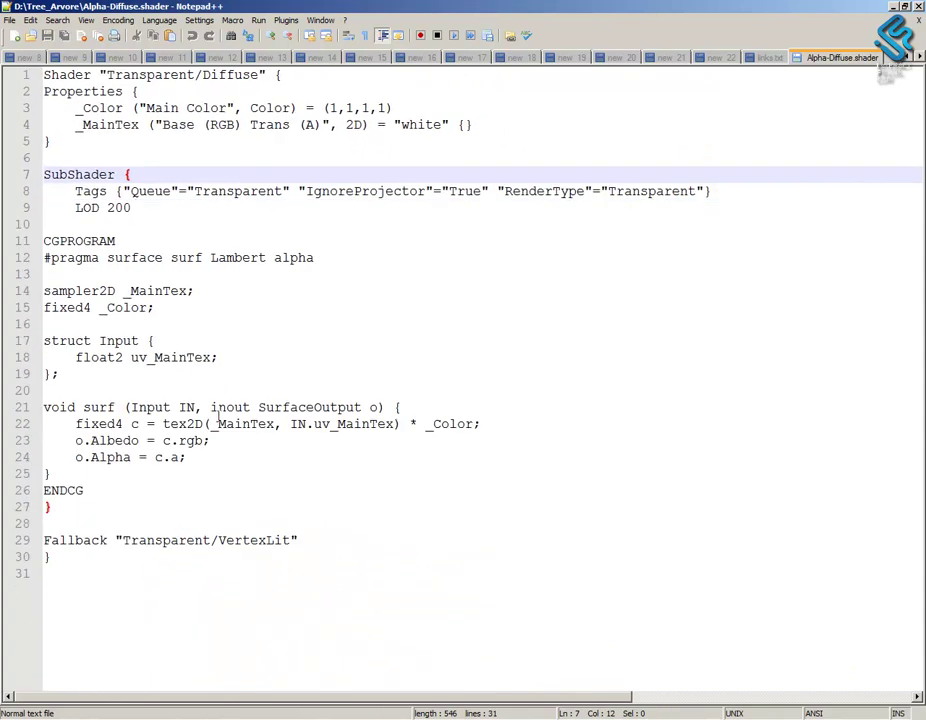
{"action": "left_click", "coordinate": [182, 397]}
Replace Transparent with DoubleSided_IF in the shader name on line 1, keeping /Diffuse
{"action": "double_click", "coordinate": [149, 72]}
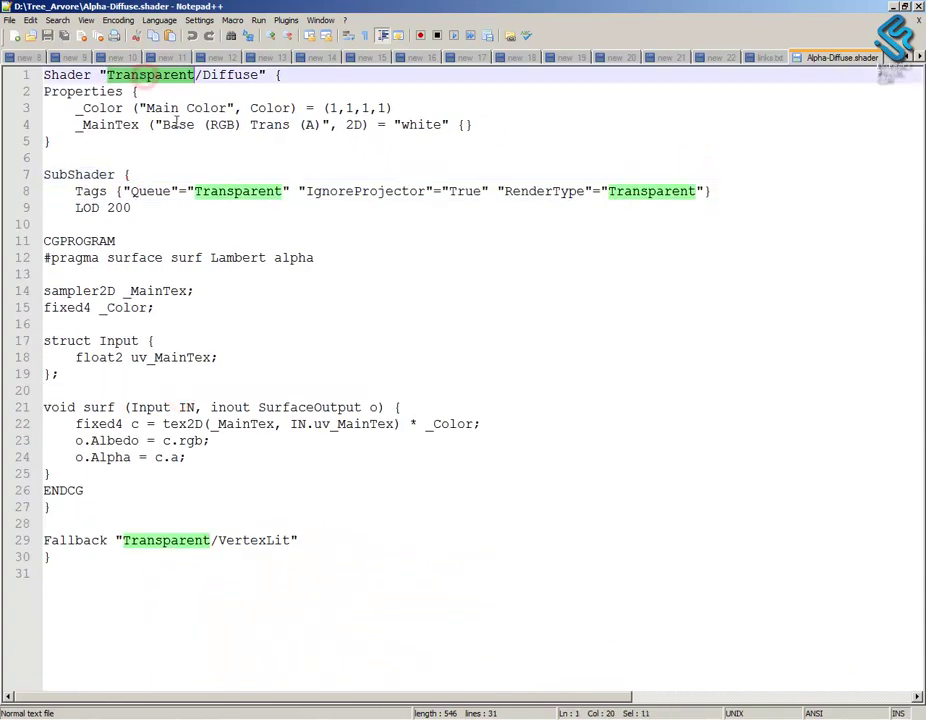
{"action": "key", "text": "Caps_Lock"}
{"action": "type", "text": "D"}
{"action": "key", "text": "Caps_Lock"}
{"action": "type", "text": "ouble"}
{"action": "key", "text": "Caps_Lock"}
{"action": "type", "text": "S"}
{"action": "key", "text": "Caps_Lock"}
{"action": "type", "text": "ided:"}
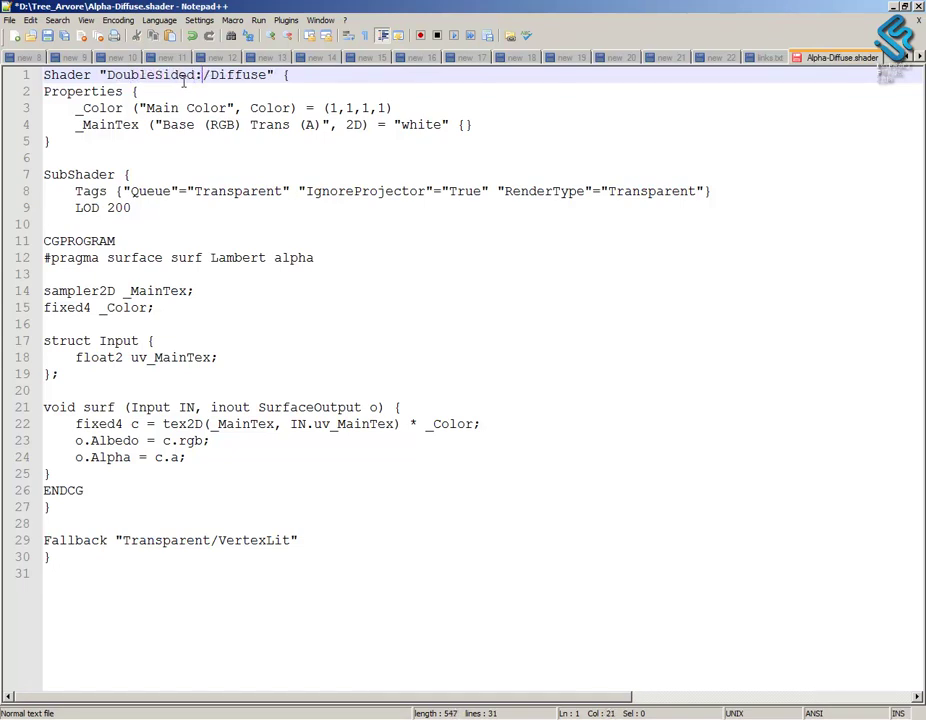
{"action": "key", "text": "Caps_Lock"}
{"action": "type", "text": ":IF"}
{"action": "key", "text": "BackSpace"}
{"action": "type", "text": "_IF"}
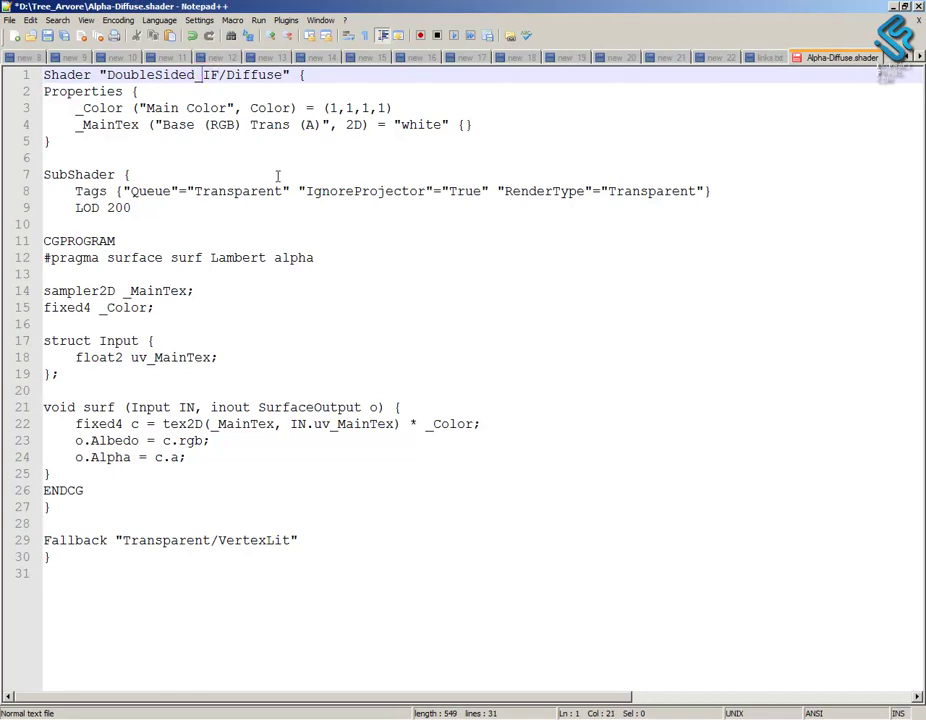
{"action": "double_click", "coordinate": [198, 77]}
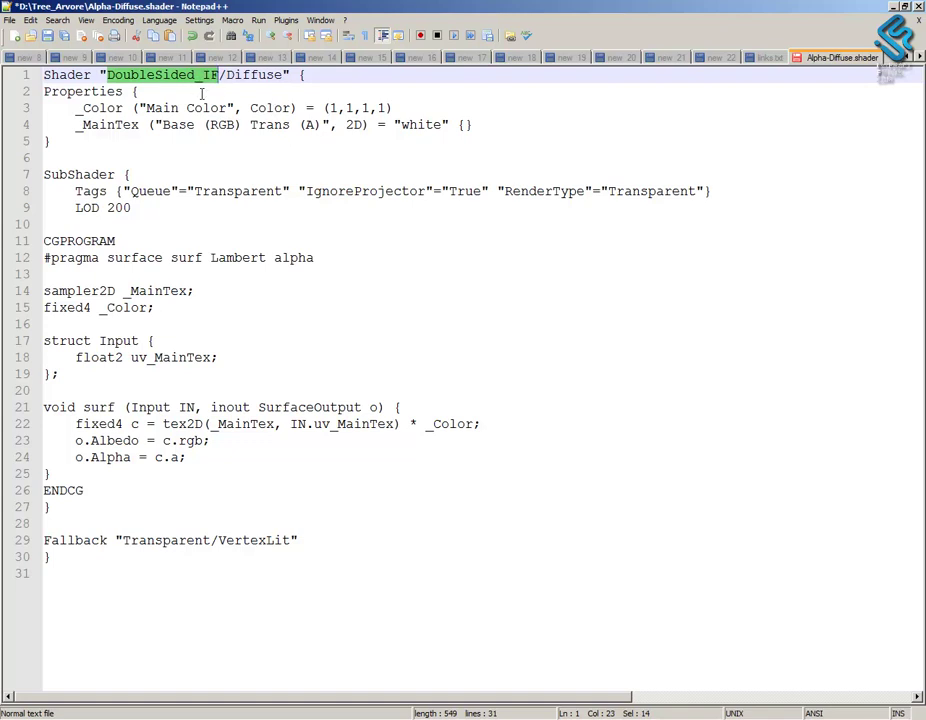
{"action": "left_click", "coordinate": [240, 107]}
{"action": "left_click", "coordinate": [154, 76]}
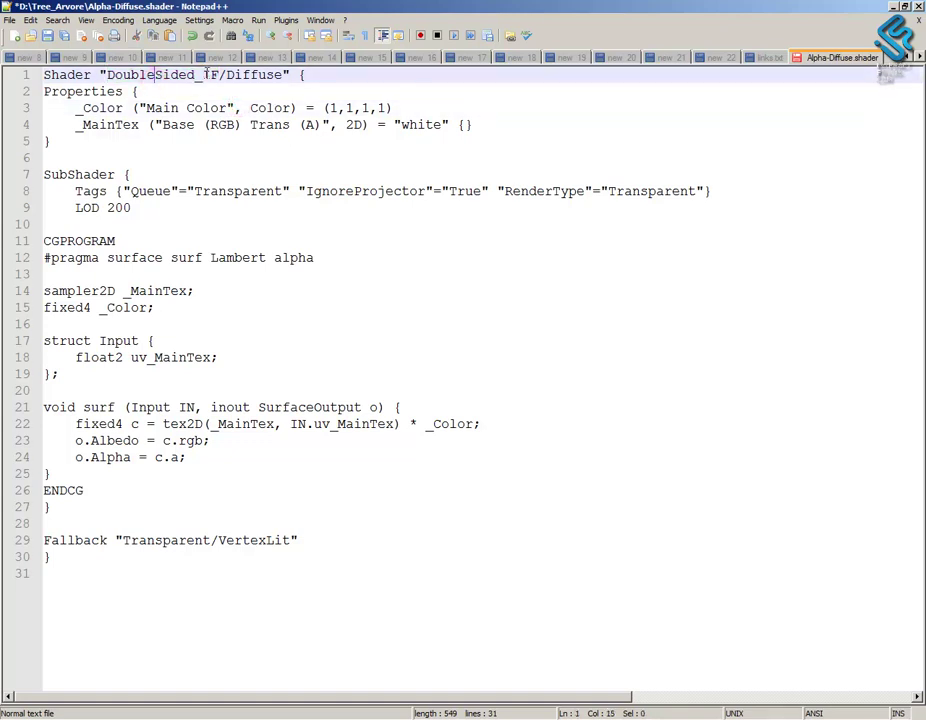
{"action": "left_click", "coordinate": [239, 76]}
Switch to Unity, select the Tree and check how leaf07's available shaders are grouped
{"action": "left_click", "coordinate": [593, 719]}
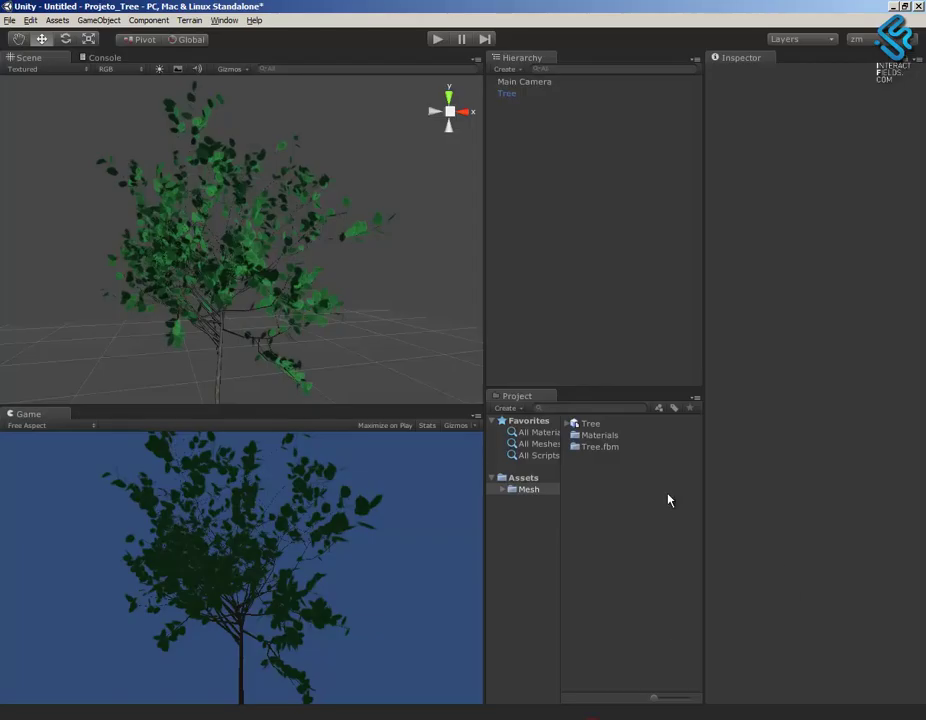
{"action": "left_click", "coordinate": [510, 93]}
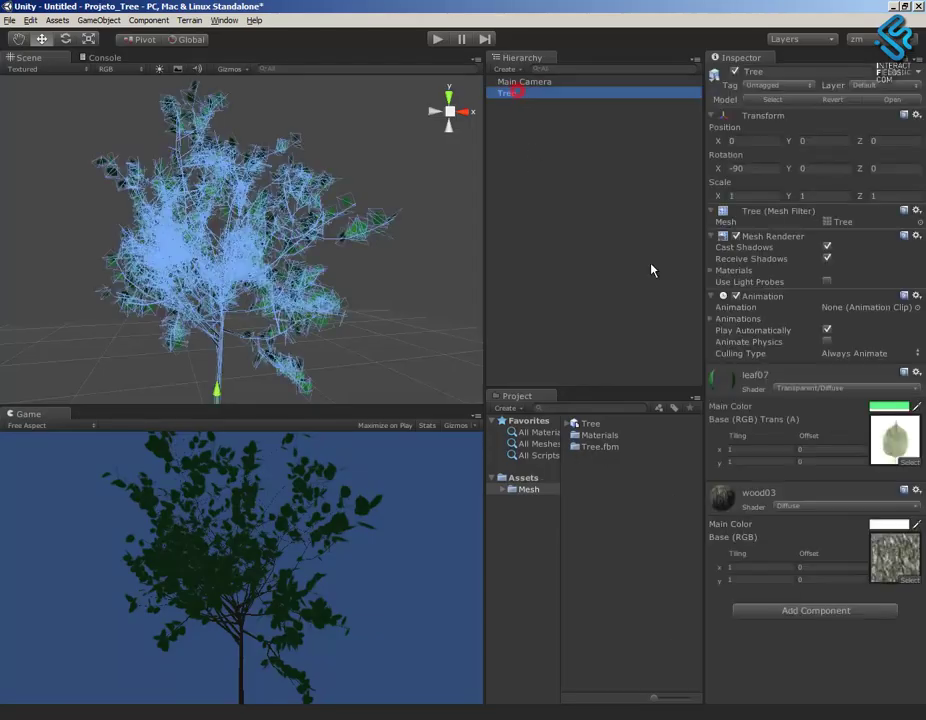
{"action": "left_click", "coordinate": [823, 387]}
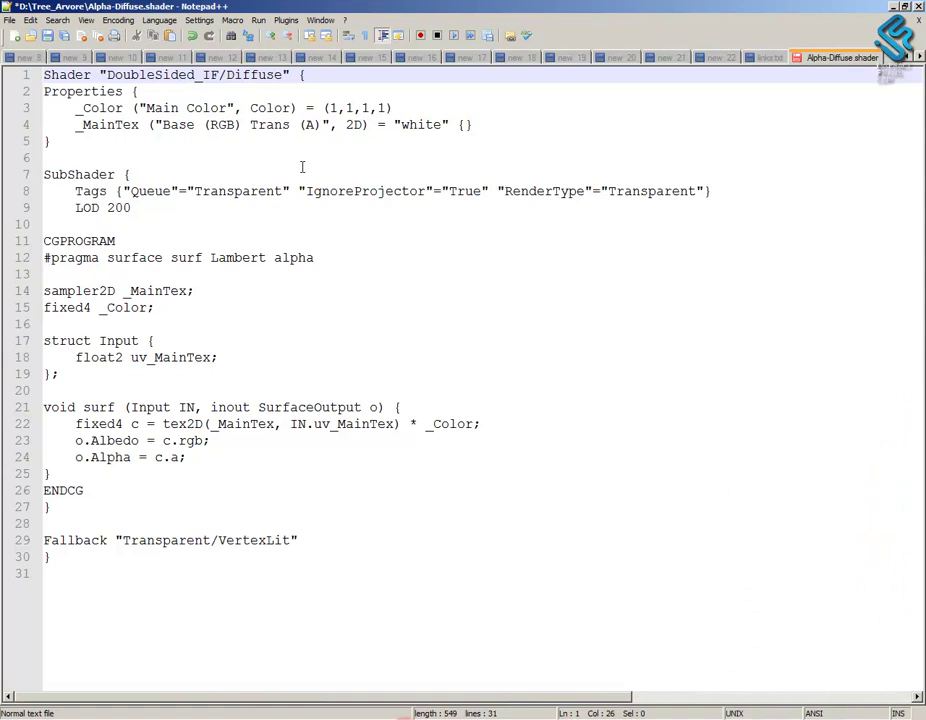
Return to Notepad++, add the line "Cull Off" below LOD 200 in the SubShader, and save the file
{"action": "left_click", "coordinate": [278, 257]}
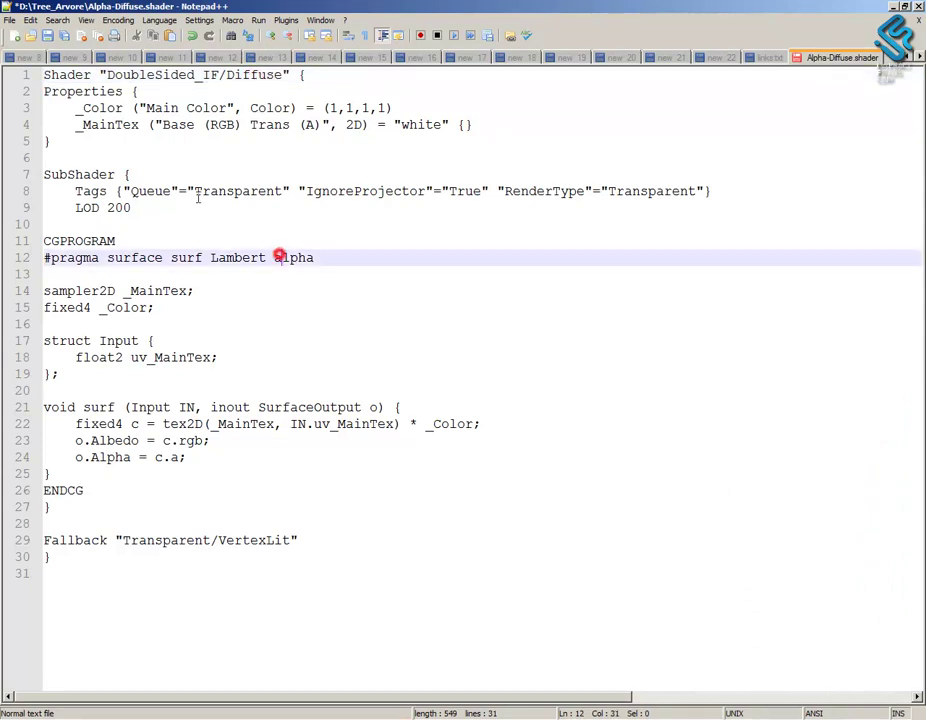
{"action": "left_click", "coordinate": [139, 208]}
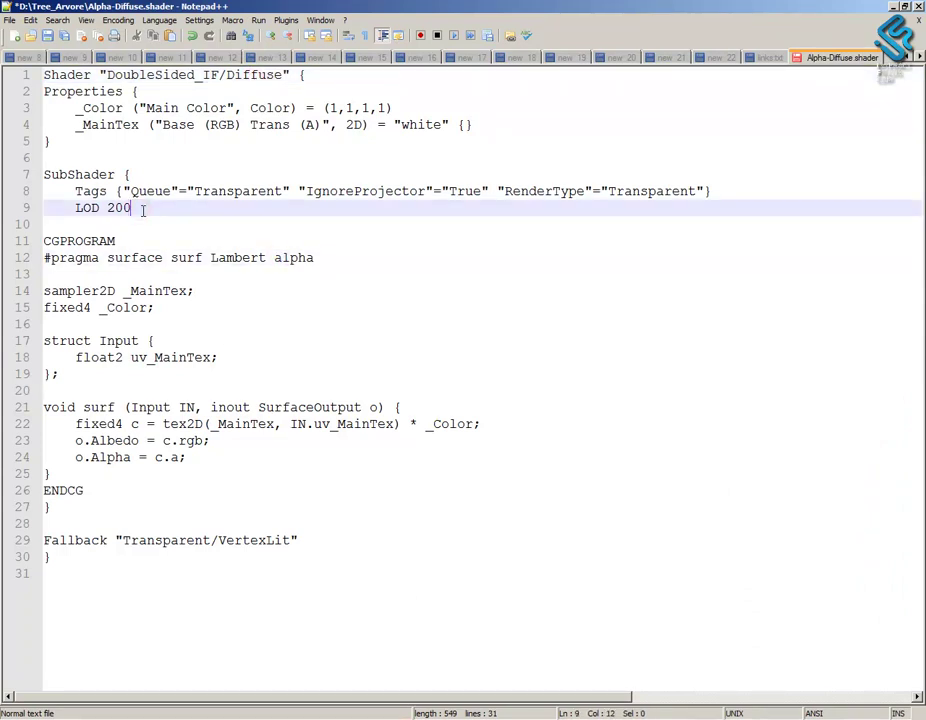
{"action": "key", "text": "Return"}
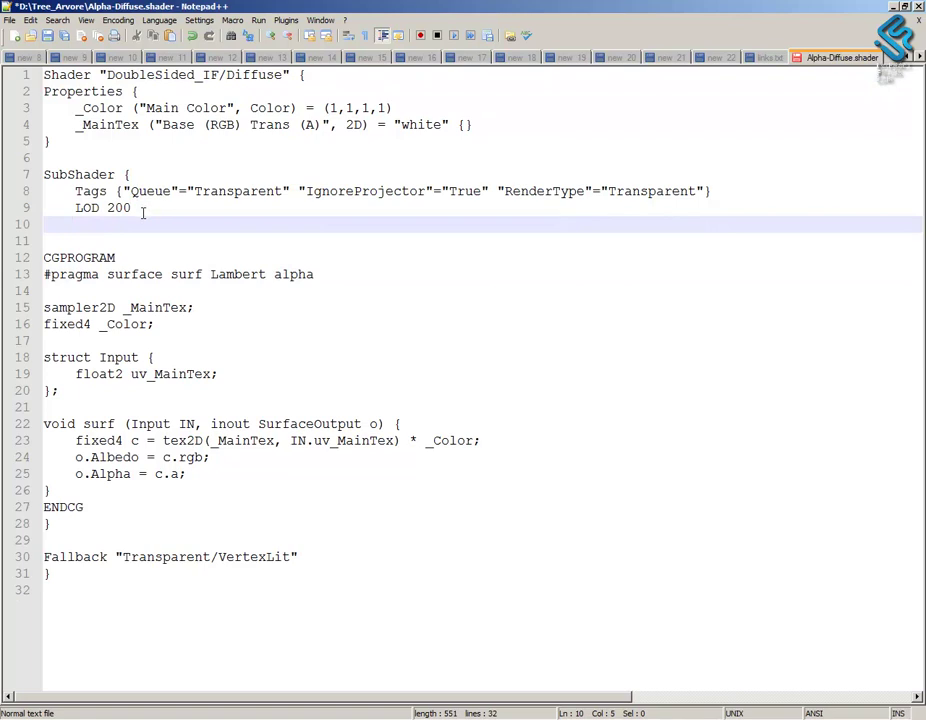
{"action": "key", "text": "Caps_Lock"}
{"action": "type", "text": "CULL"}
{"action": "key", "text": "Caps_Lock"}
{"action": "type", "text": "ull"}
{"action": "key", "text": "Caps_Lock"}
{"action": "type", "text": "O"}
{"action": "key", "text": "Caps_Lock"}
{"action": "type", "text": "ff"}
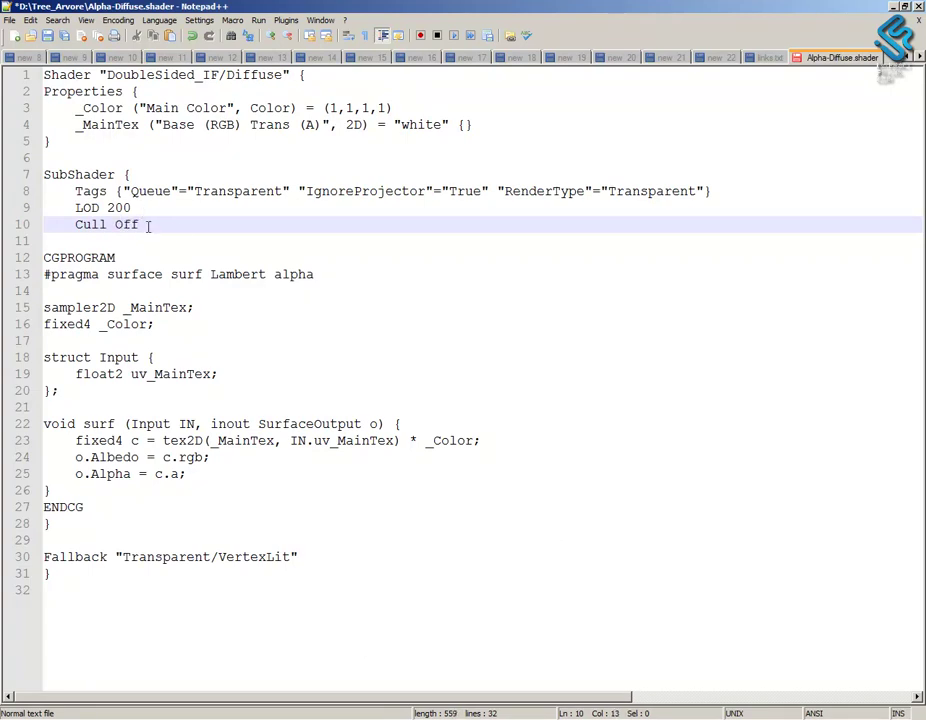
{"action": "key", "text": "ctrl+s"}
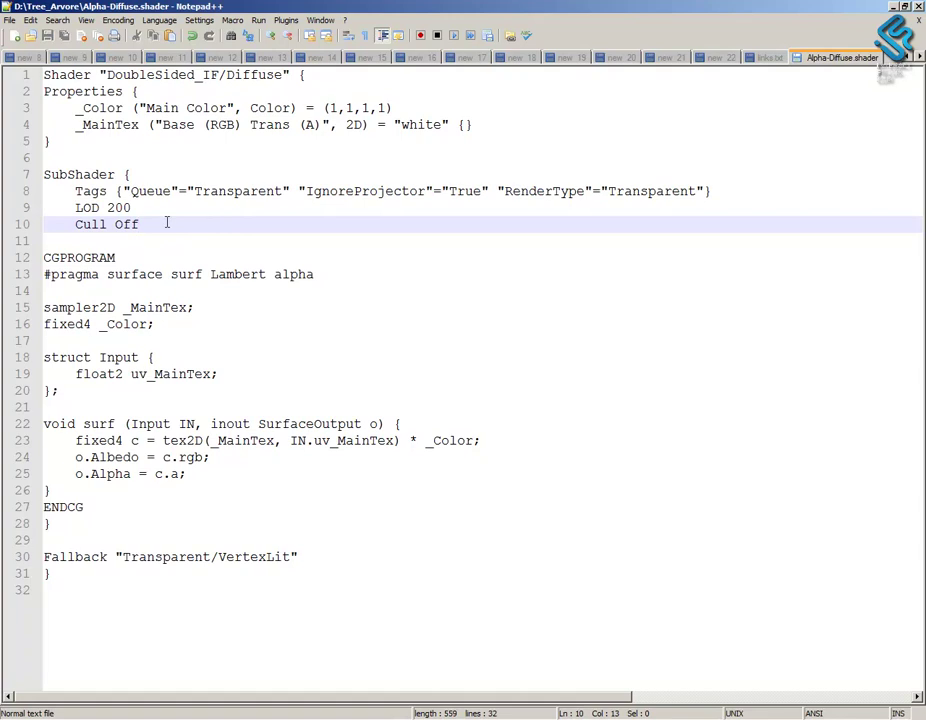
Close Alpha-Diffuse.shader in Notepad++ and select the file in the Tree_Arvore folder
{"action": "left_click_drag", "start_coordinate": [116, 225], "coordinate": [75, 225]}
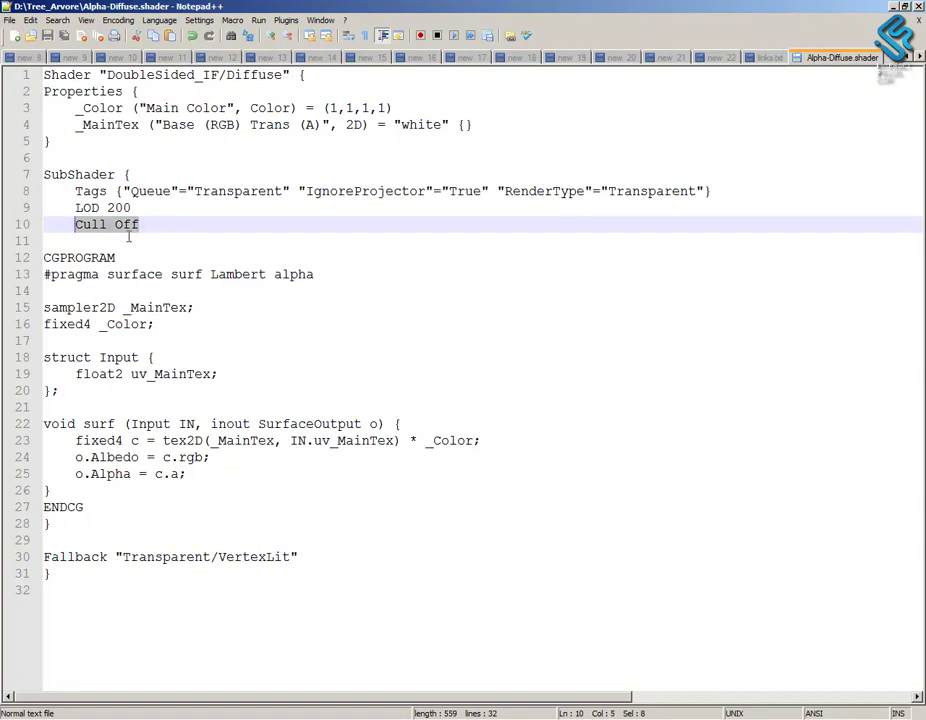
{"action": "left_click", "coordinate": [919, 21]}
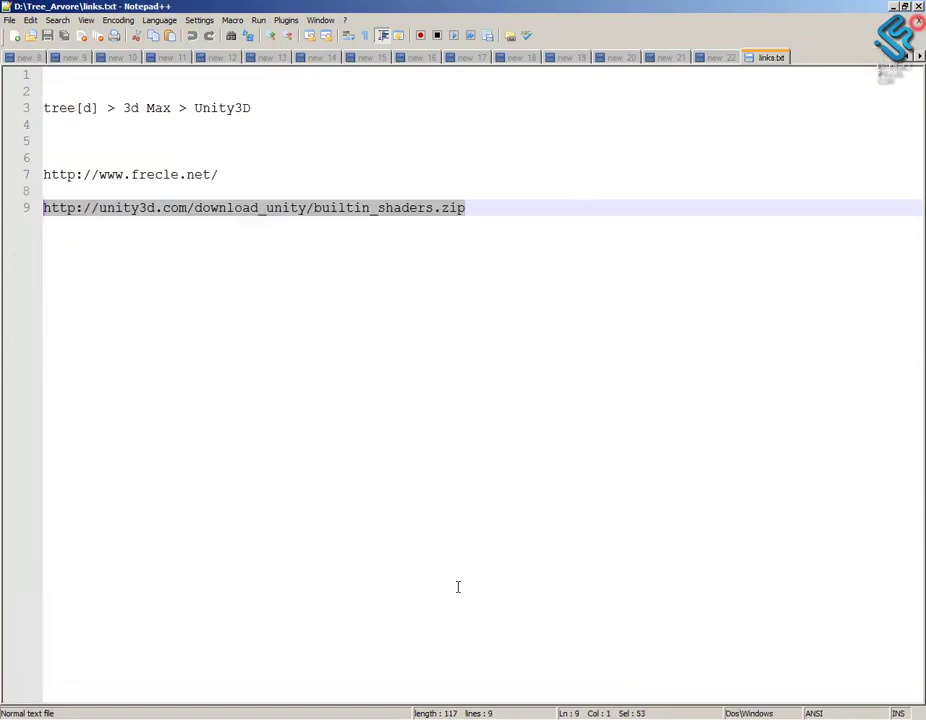
{"action": "left_click", "coordinate": [174, 716]}
{"action": "left_click", "coordinate": [401, 380]}
{"action": "left_click", "coordinate": [382, 91]}
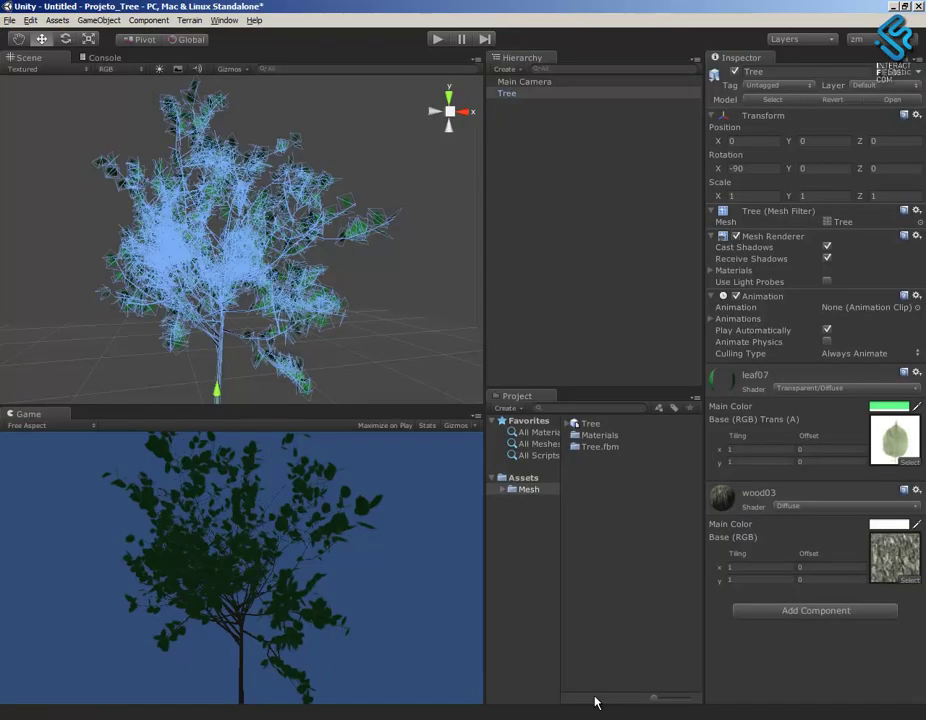
Switch to Unity and create a folder named Shaders in the project's Assets
{"action": "left_click", "coordinate": [647, 566]}
{"action": "left_click", "coordinate": [520, 477]}
{"action": "right_click", "coordinate": [525, 479]}
{"action": "mouse_move", "coordinate": [517, 488]}
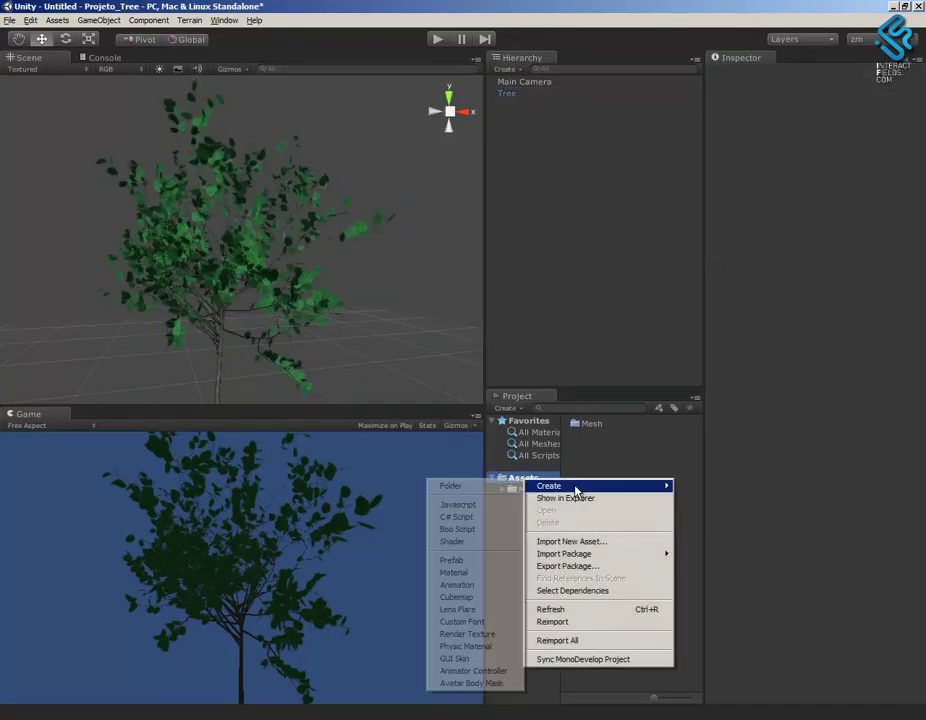
{"action": "left_click", "coordinate": [467, 487]}
{"action": "type", "text": "S"}
{"action": "key", "text": "Caps_Lock"}
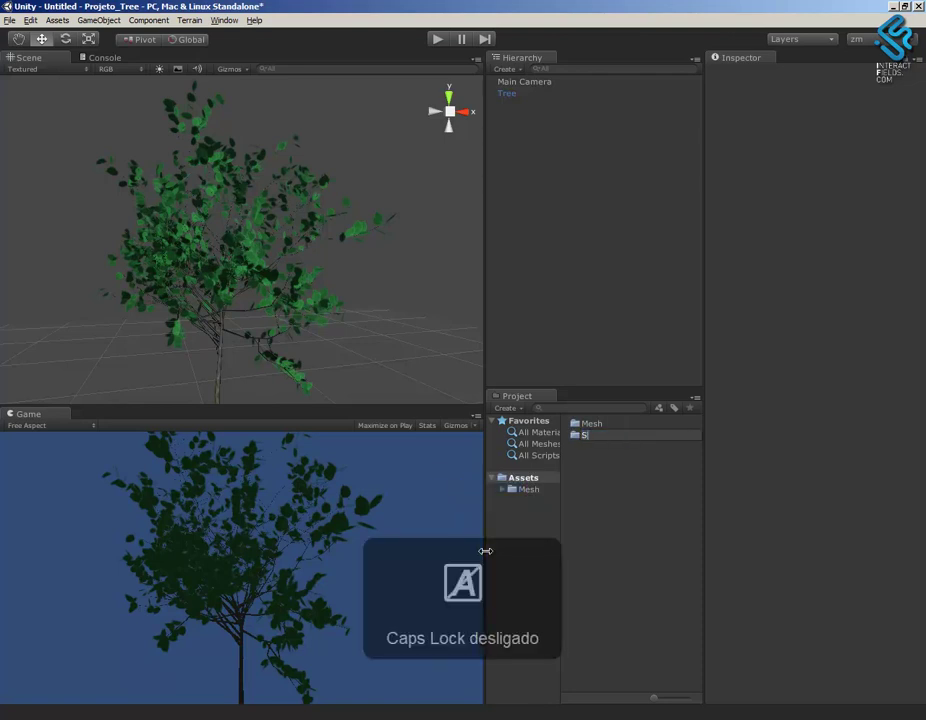
{"action": "type", "text": "hers"}
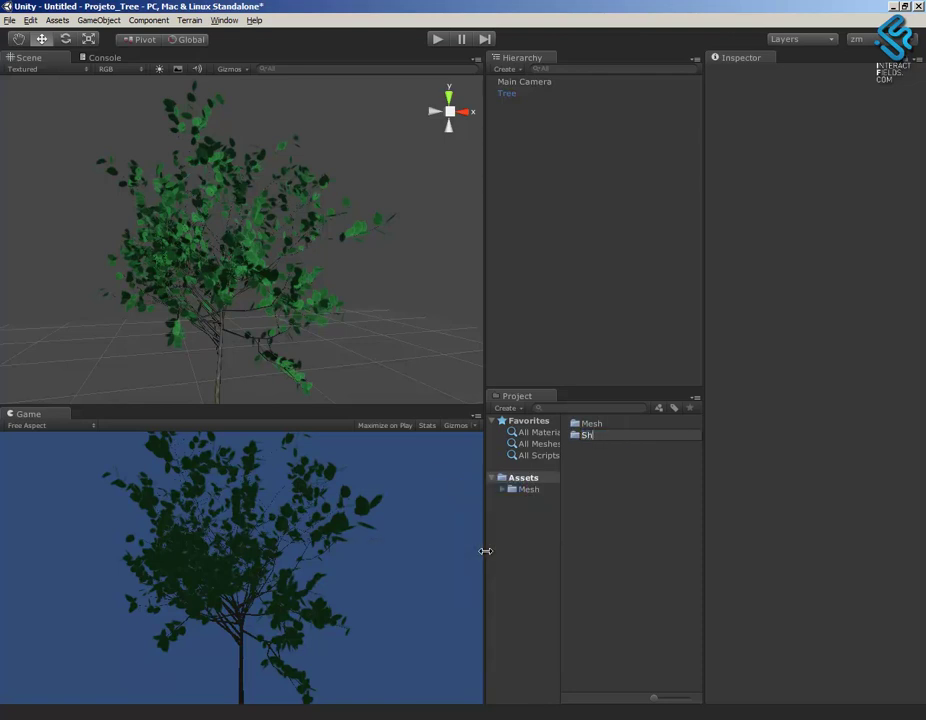
{"action": "key", "text": "Return"}
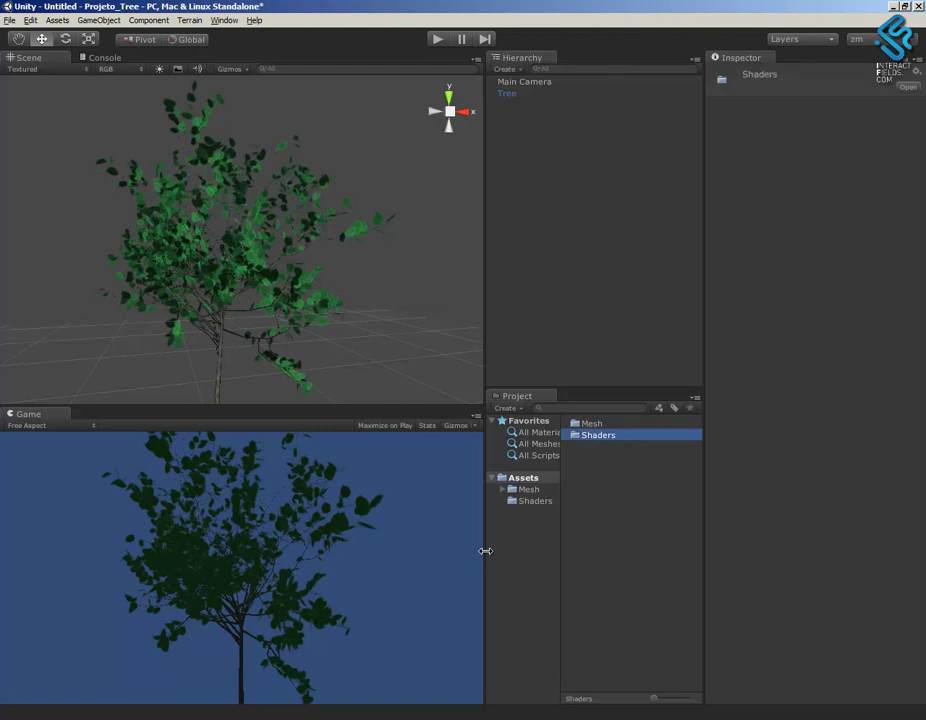
Paste the copied Alpha-Diffuse.shader into the project's Shaders folder in Explorer, close Explorer and show that folder in Unity
{"action": "right_click", "coordinate": [598, 445]}
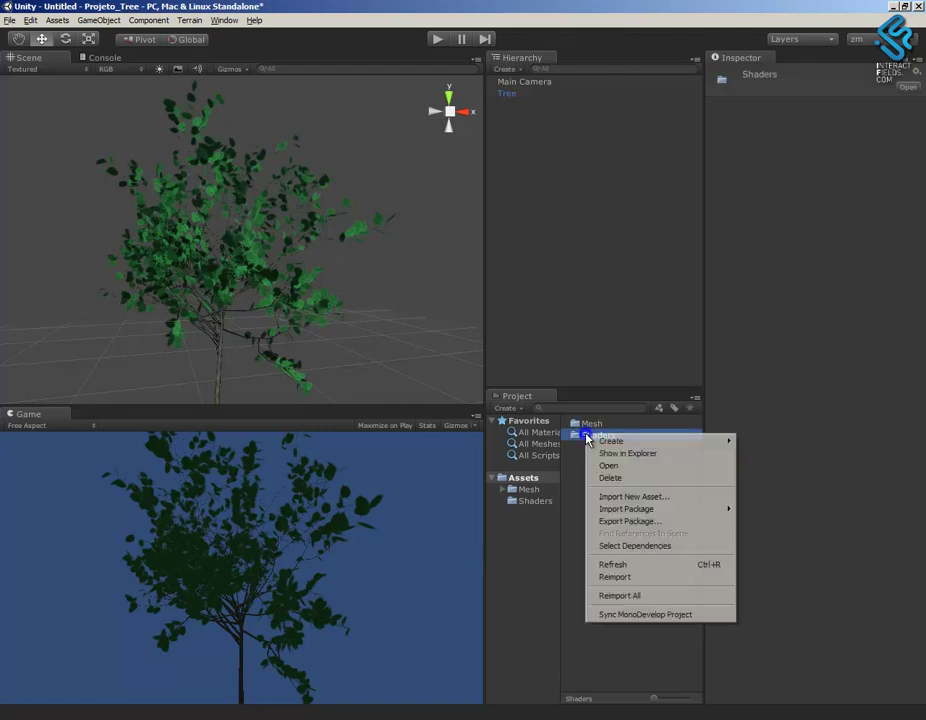
{"action": "left_click", "coordinate": [631, 454]}
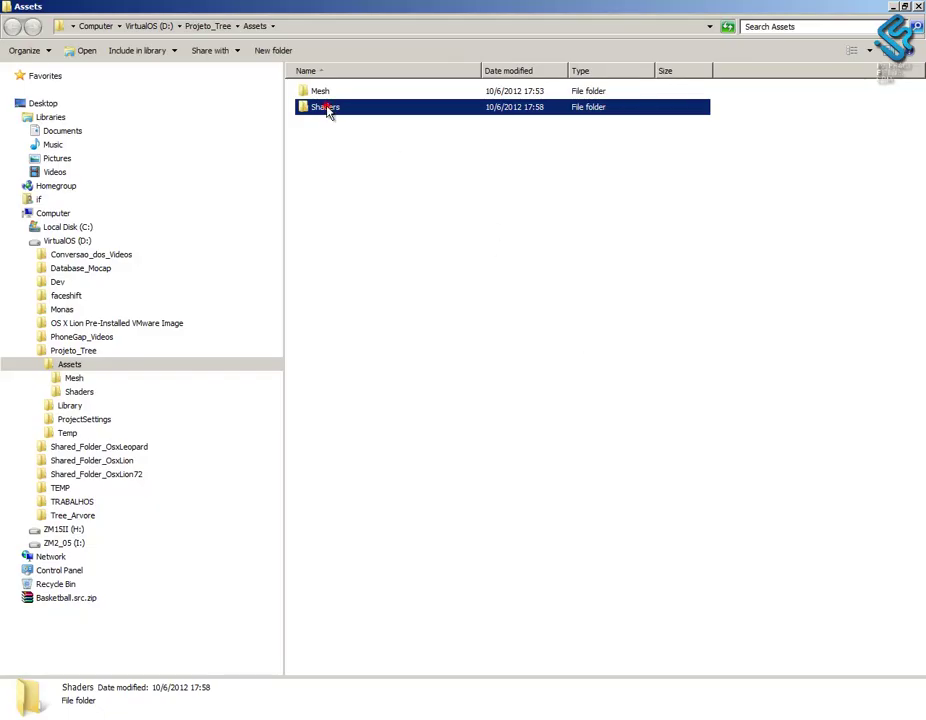
{"action": "double_click", "coordinate": [327, 107]}
{"action": "left_click", "coordinate": [400, 197]}
{"action": "key", "text": "ctrl+v"}
{"action": "left_click", "coordinate": [402, 182]}
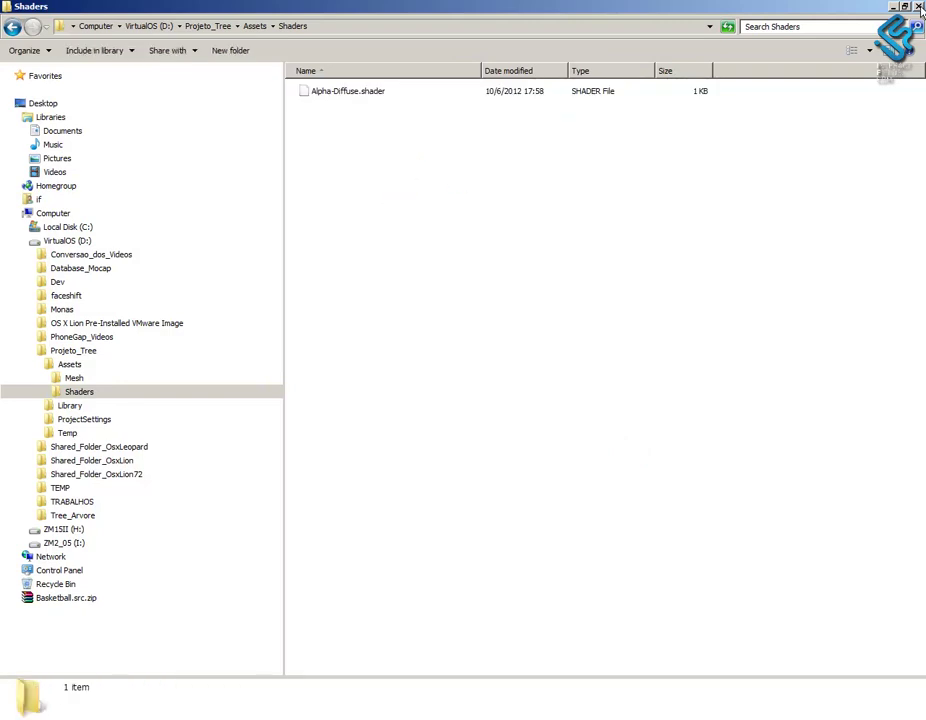
{"action": "left_click", "coordinate": [919, 7]}
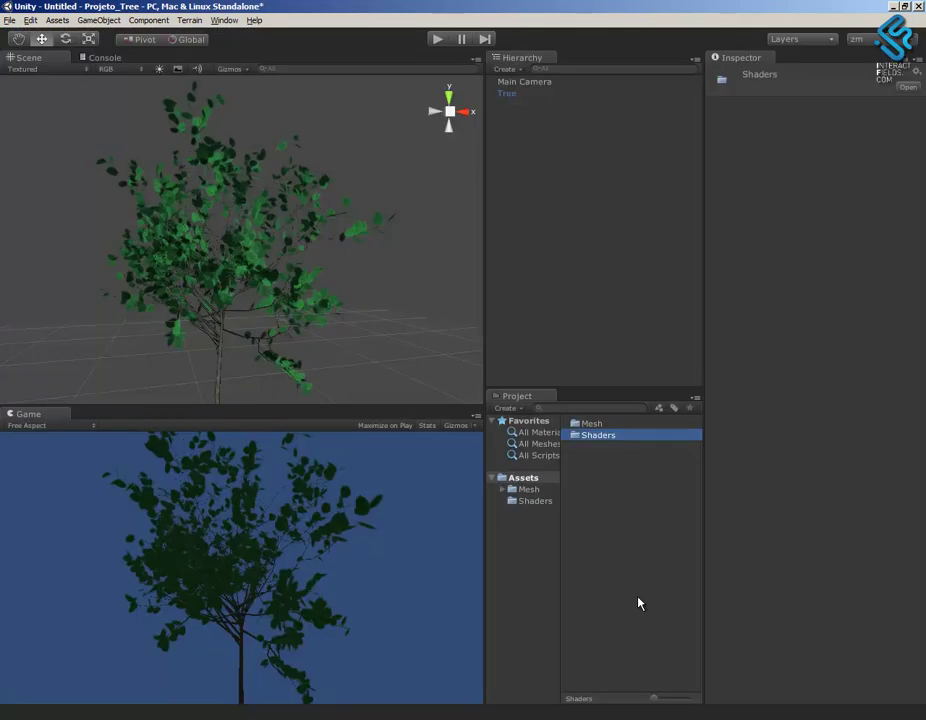
{"action": "left_click", "coordinate": [527, 501]}
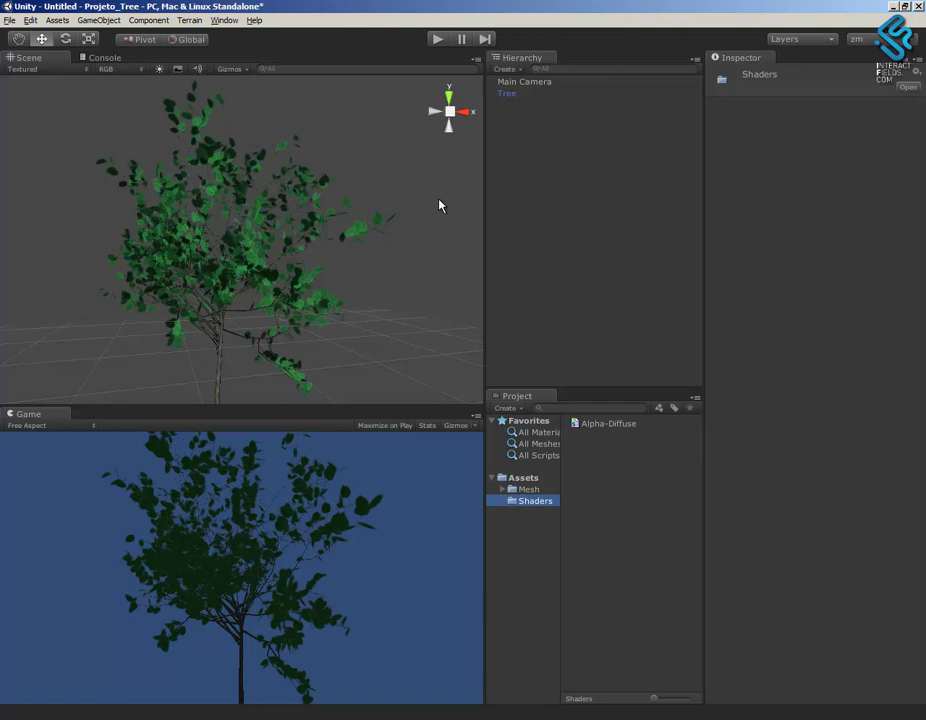
Select the Tree and assign the DoubleSided_IF/Diffuse shader to its leaf07 material
{"action": "left_click", "coordinate": [300, 196]}
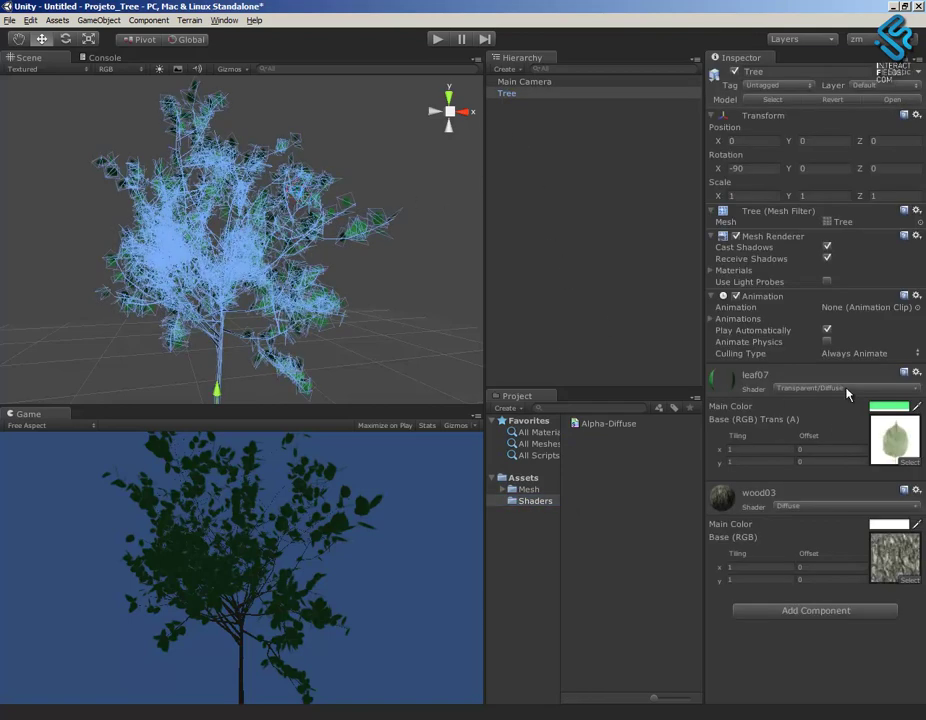
{"action": "left_click", "coordinate": [846, 391]}
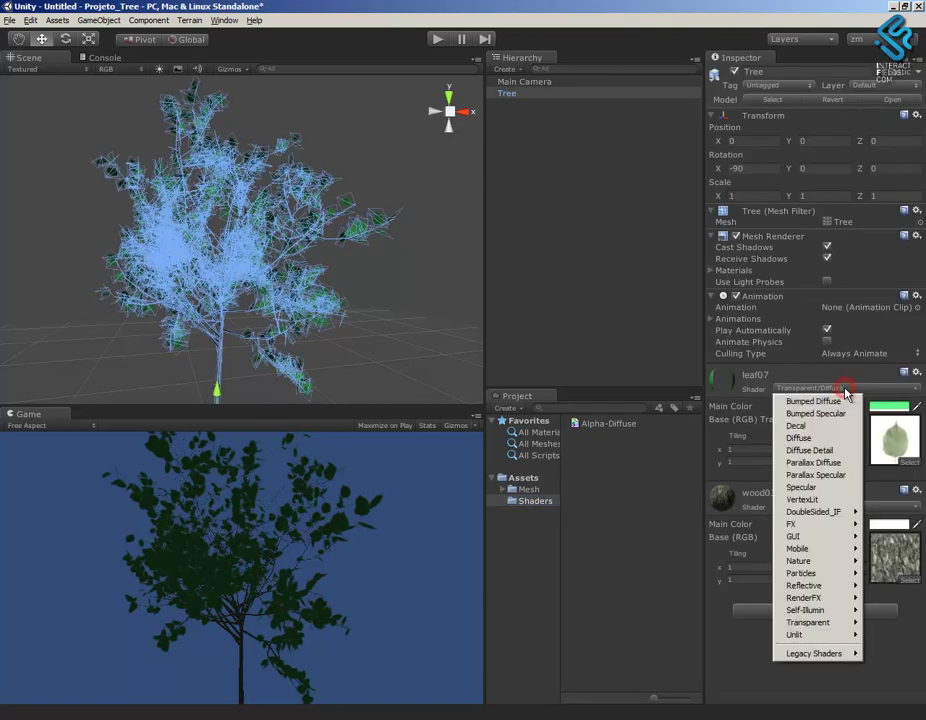
{"action": "mouse_move", "coordinate": [800, 511]}
{"action": "left_click", "coordinate": [757, 514]}
Deselect the tree and examine its double-sided leaves from several angles and distances in the scene
{"action": "right_click_drag", "start_coordinate": [308, 348], "coordinate": [423, 362], "text": "alt"}
{"action": "left_click_drag", "start_coordinate": [363, 276], "coordinate": [355, 378], "text": "alt"}
{"action": "left_click", "coordinate": [400, 304]}
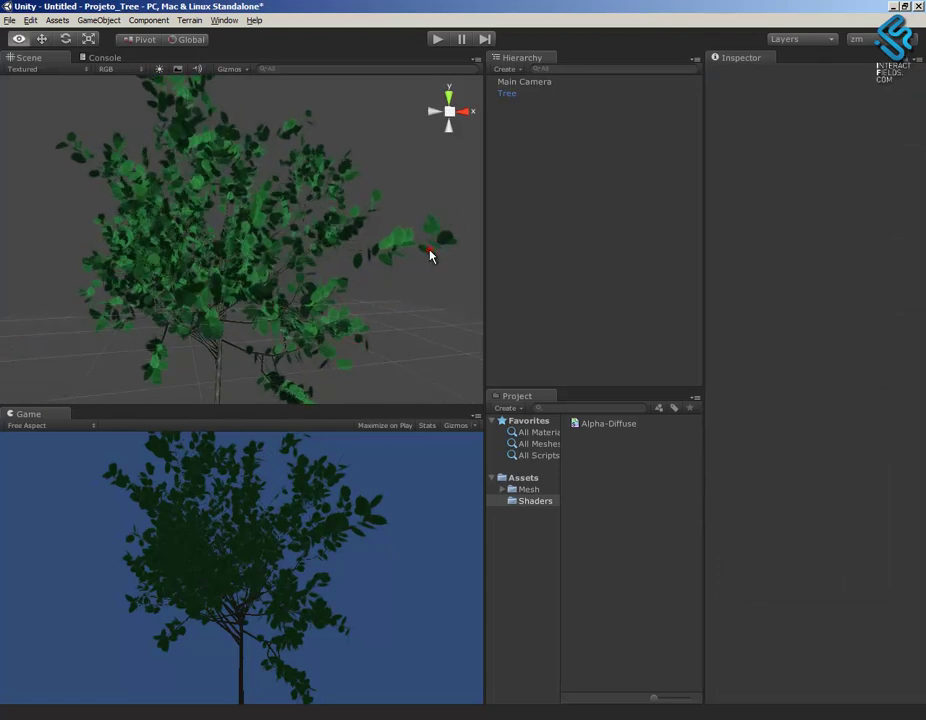
{"action": "left_click_drag", "start_coordinate": [430, 252], "coordinate": [365, 263], "text": "alt"}
{"action": "right_click_drag", "start_coordinate": [365, 263], "coordinate": [325, 262], "text": "alt"}
{"action": "left_click_drag", "start_coordinate": [325, 262], "coordinate": [393, 257], "text": "alt"}
{"action": "right_click_drag", "start_coordinate": [353, 238], "coordinate": [235, 152], "text": "alt"}
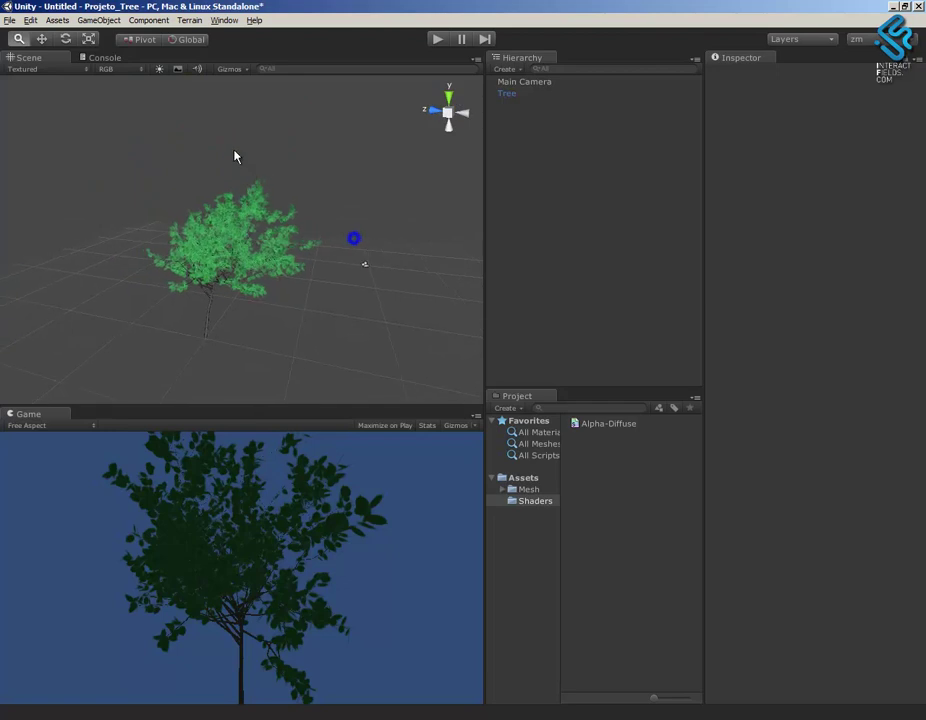
{"action": "left_click_drag", "start_coordinate": [265, 246], "coordinate": [227, 244], "text": "alt"}
{"action": "right_click_drag", "start_coordinate": [227, 244], "coordinate": [733, 520], "text": "alt"}
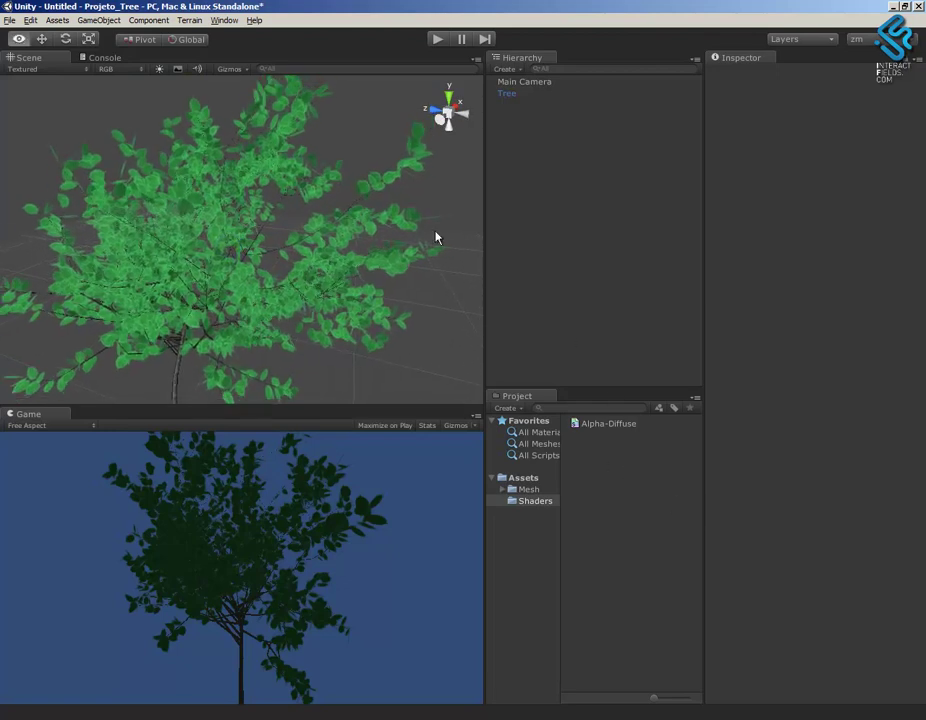
{"action": "left_click_drag", "start_coordinate": [436, 244], "coordinate": [50, 498], "text": "alt"}
{"action": "left_click_drag", "start_coordinate": [914, 503], "coordinate": [868, 508], "text": "alt"}
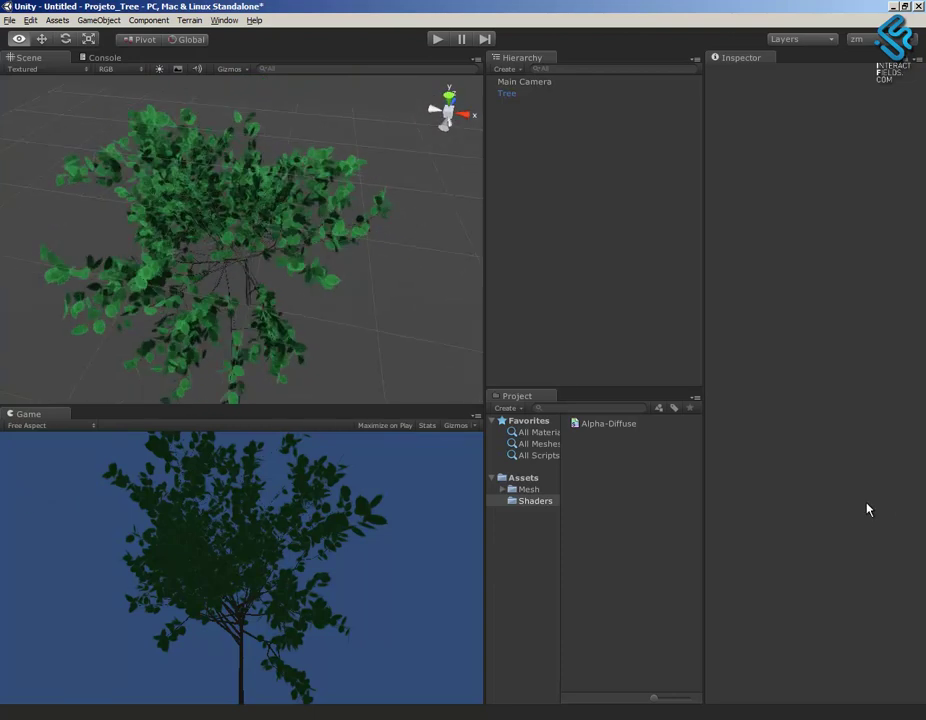
{"action": "left_click_drag", "start_coordinate": [46, 268], "coordinate": [360, 250], "text": "alt"}
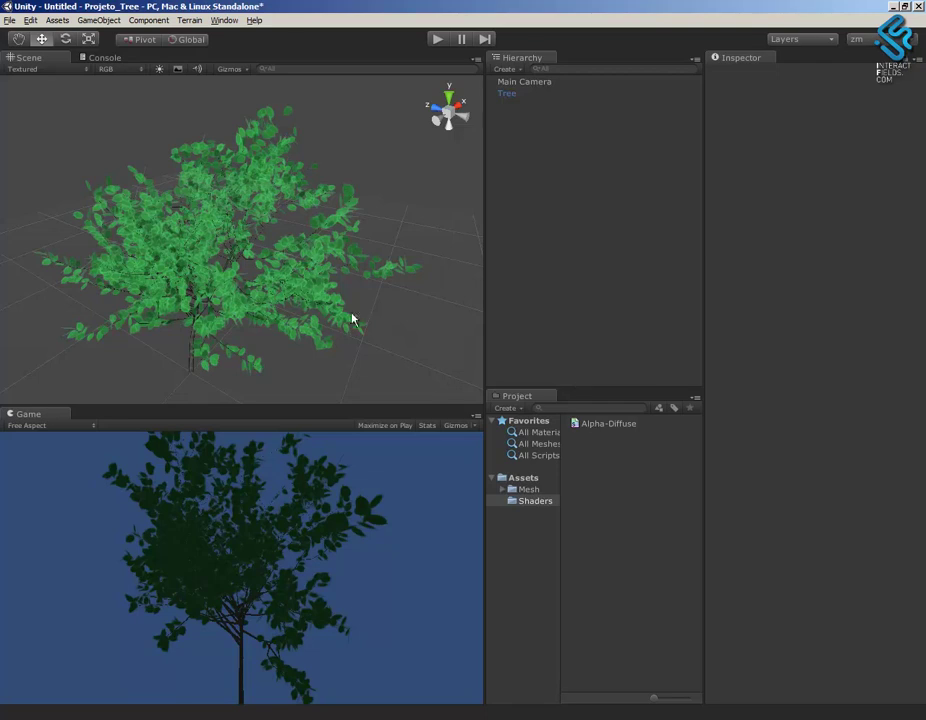
Select the Tree and assign the Nature/Tree Creator Leaves shader to its leaf07 material
{"action": "left_click", "coordinate": [302, 279]}
{"action": "left_click_drag", "start_coordinate": [398, 309], "coordinate": [356, 271], "text": "alt"}
{"action": "left_click", "coordinate": [829, 388]}
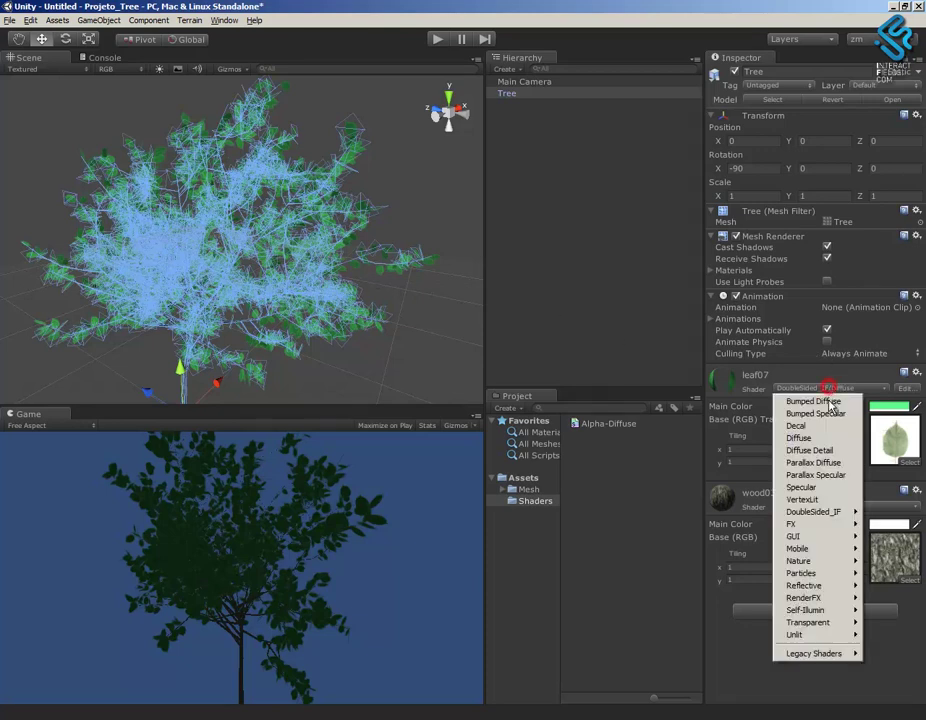
{"action": "mouse_move", "coordinate": [822, 606]}
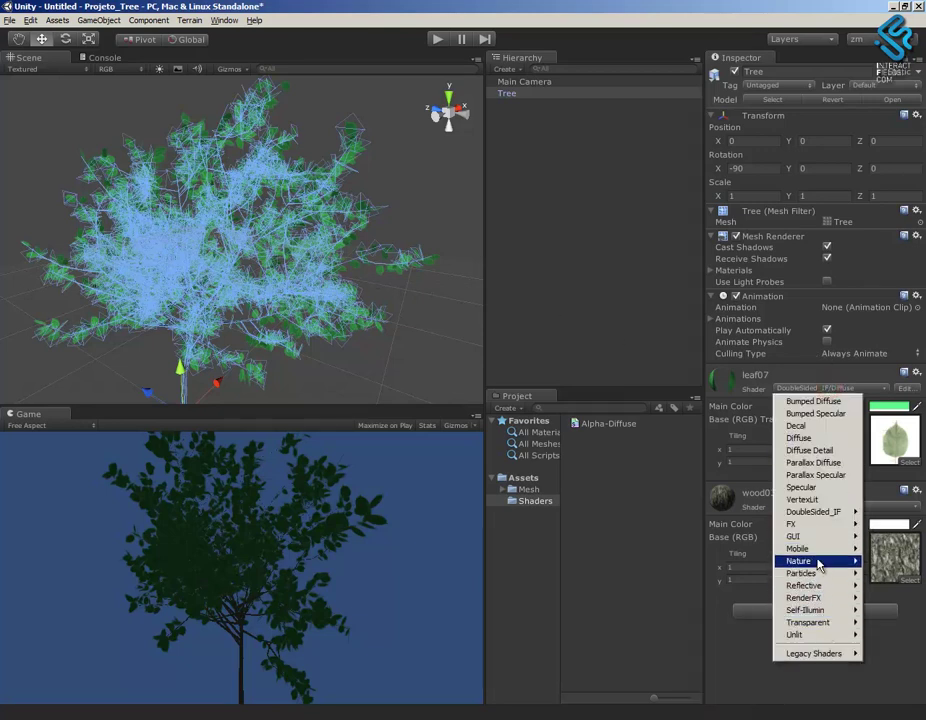
{"action": "mouse_move", "coordinate": [823, 560]}
{"action": "left_click", "coordinate": [735, 576]}
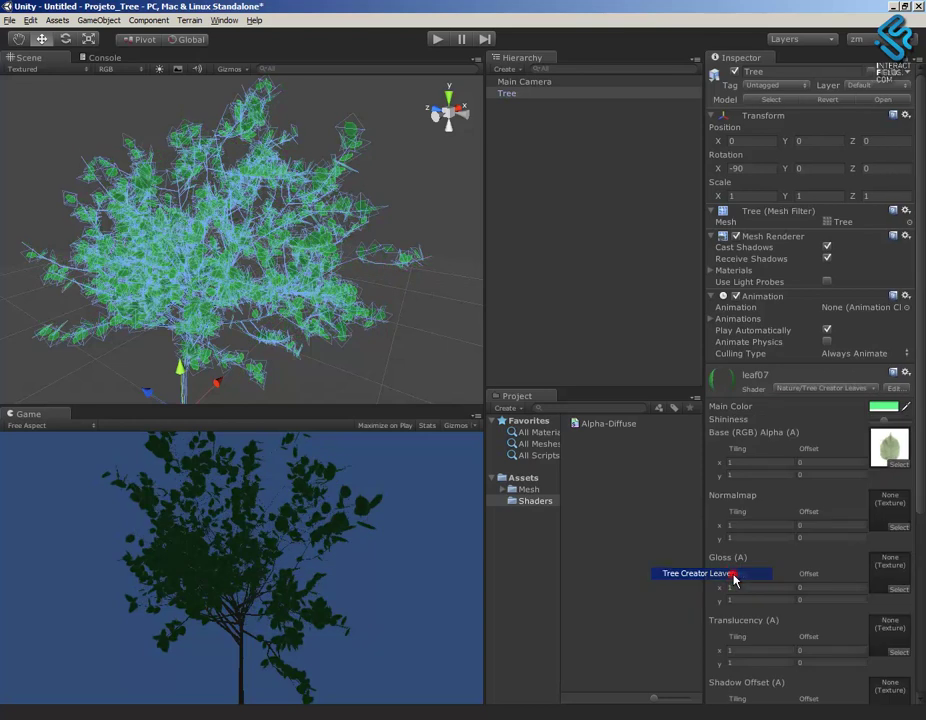
Adjust leaf07's Shininess slightly and raise its Alpha cutoff
{"action": "right_click_drag", "start_coordinate": [298, 265], "coordinate": [413, 312], "text": "alt"}
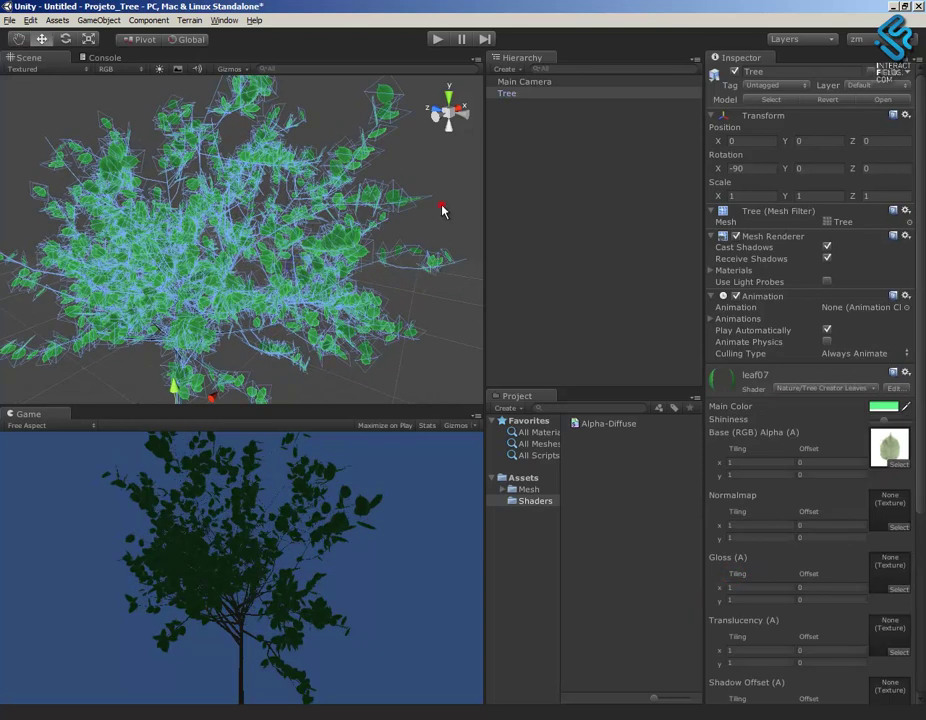
{"action": "left_click", "coordinate": [442, 208]}
{"action": "left_click", "coordinate": [321, 256]}
{"action": "scroll", "coordinate": [921, 468], "scroll_direction": "down", "scroll_amount": 6}
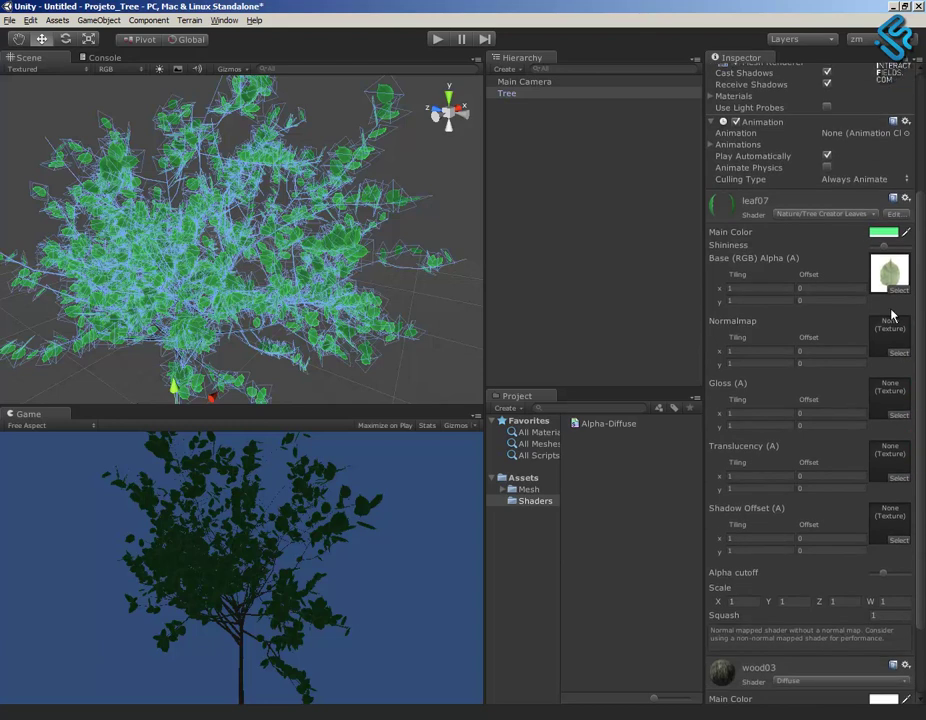
{"action": "left_click_drag", "start_coordinate": [920, 349], "coordinate": [920, 343]}
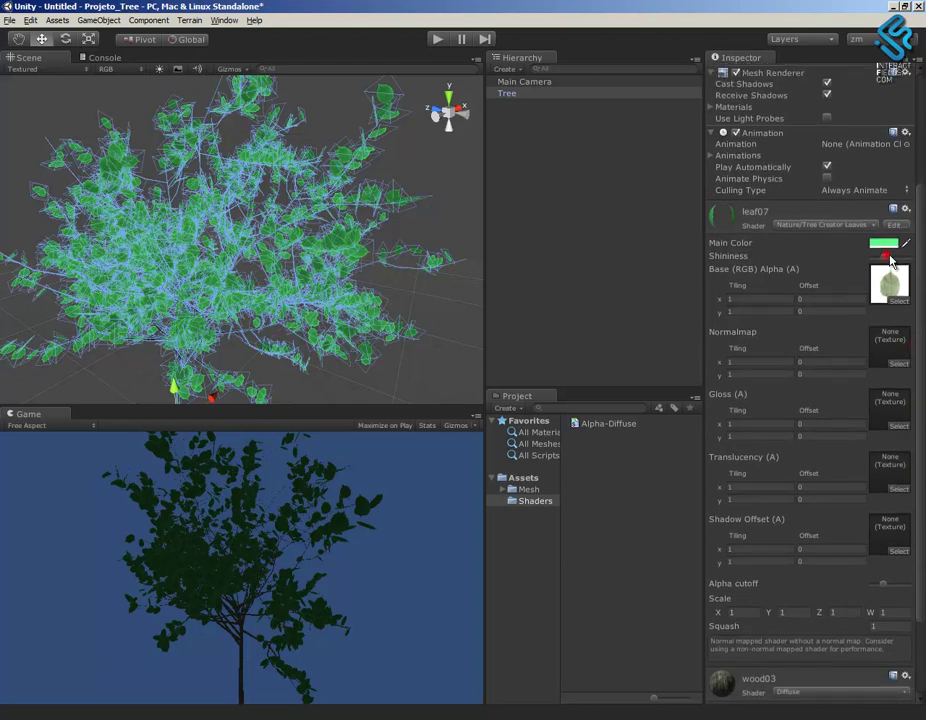
{"action": "left_click_drag", "start_coordinate": [885, 584], "coordinate": [908, 591]}
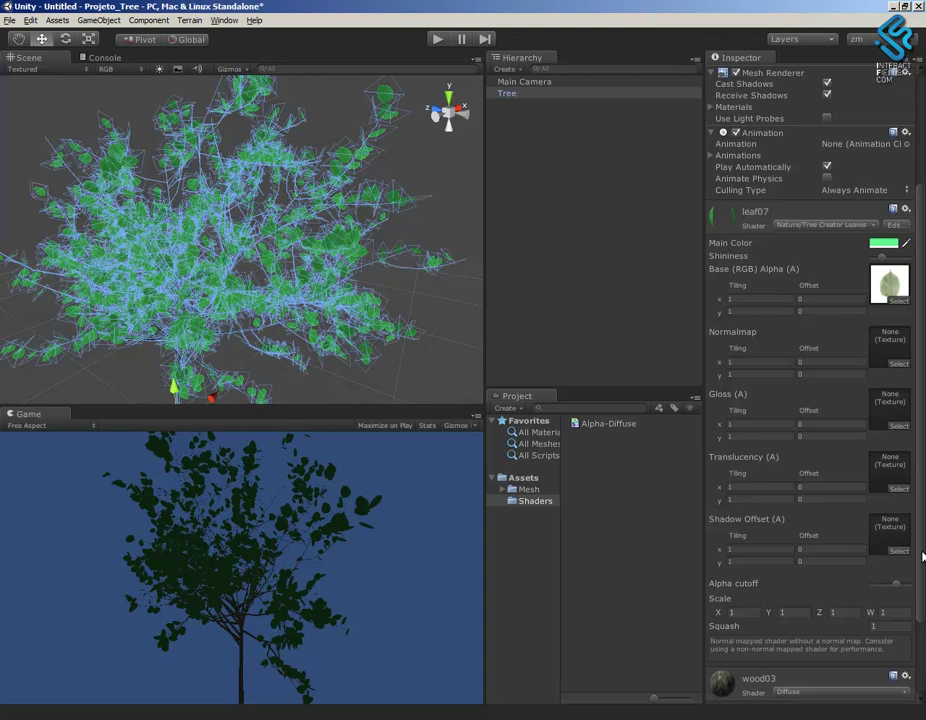
Assign the Nature/Tree Creator Bark shader to the tree's wood03 material
{"action": "left_click", "coordinate": [921, 552]}
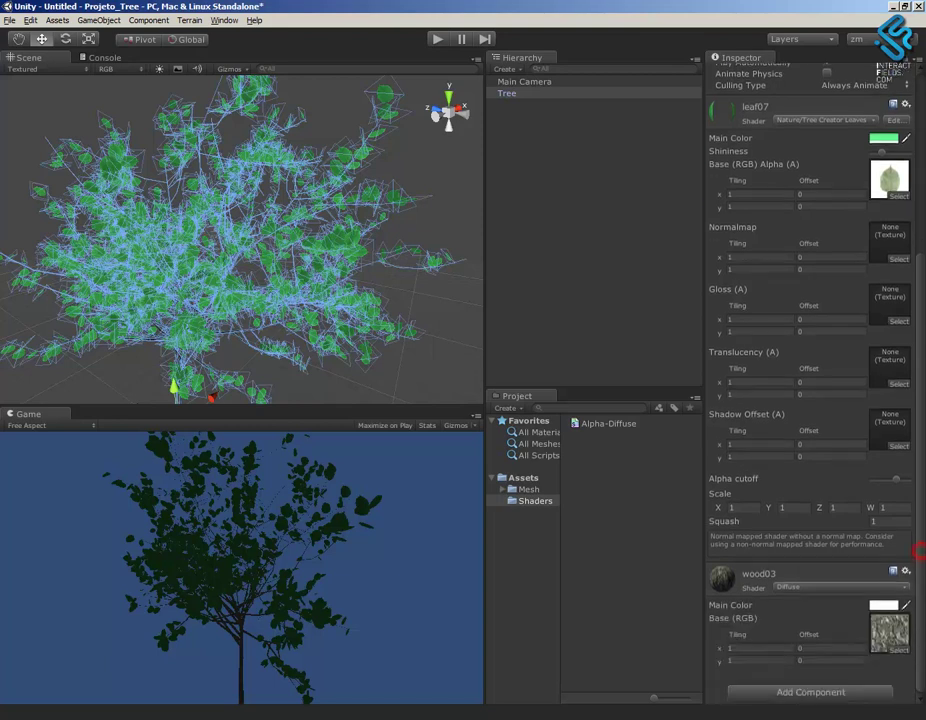
{"action": "left_click", "coordinate": [798, 589]}
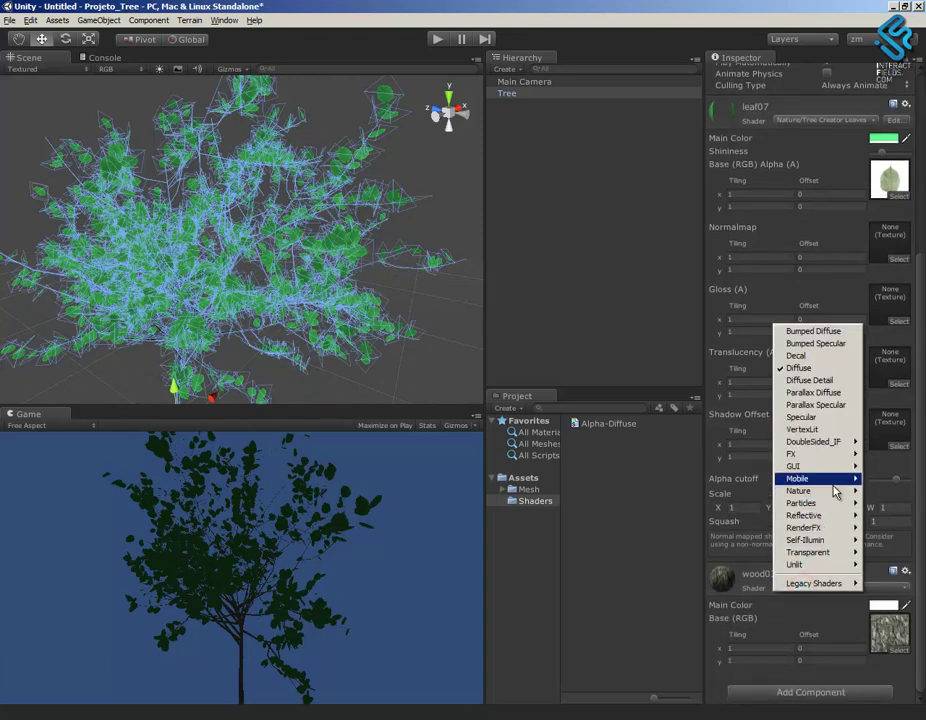
{"action": "mouse_move", "coordinate": [835, 496]}
{"action": "left_click", "coordinate": [732, 491]}
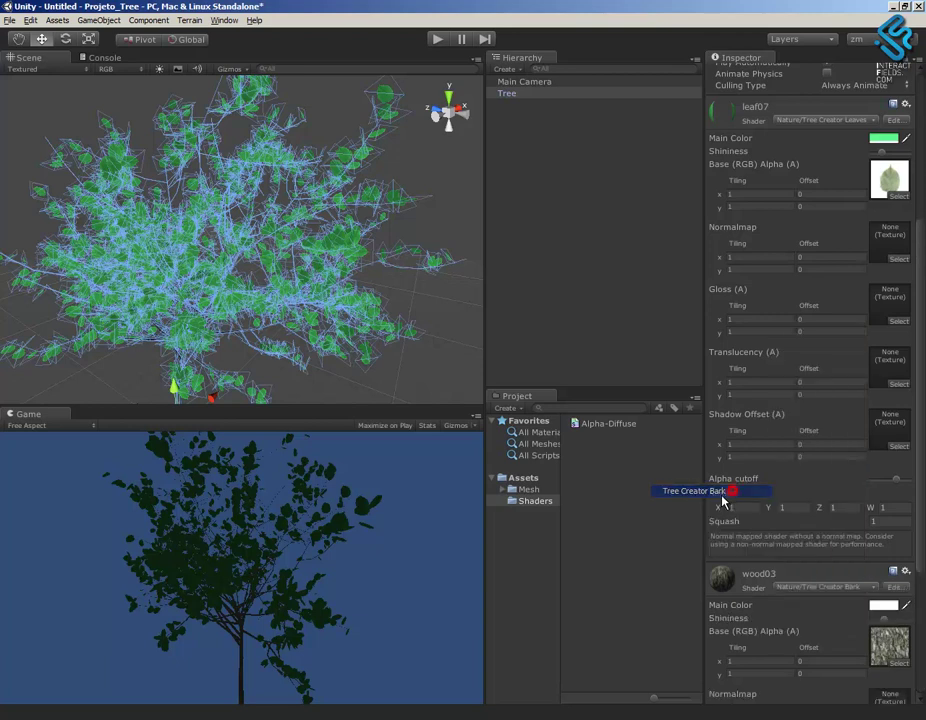
Review the settings of leaf07 and wood03 and examine the tree's trunk and leaves in the scene
{"action": "left_click_drag", "start_coordinate": [922, 537], "coordinate": [920, 628]}
{"action": "middle_click_drag", "start_coordinate": [348, 317], "coordinate": [355, 236]}
{"action": "left_click_drag", "start_coordinate": [242, 349], "coordinate": [269, 335], "text": "alt"}
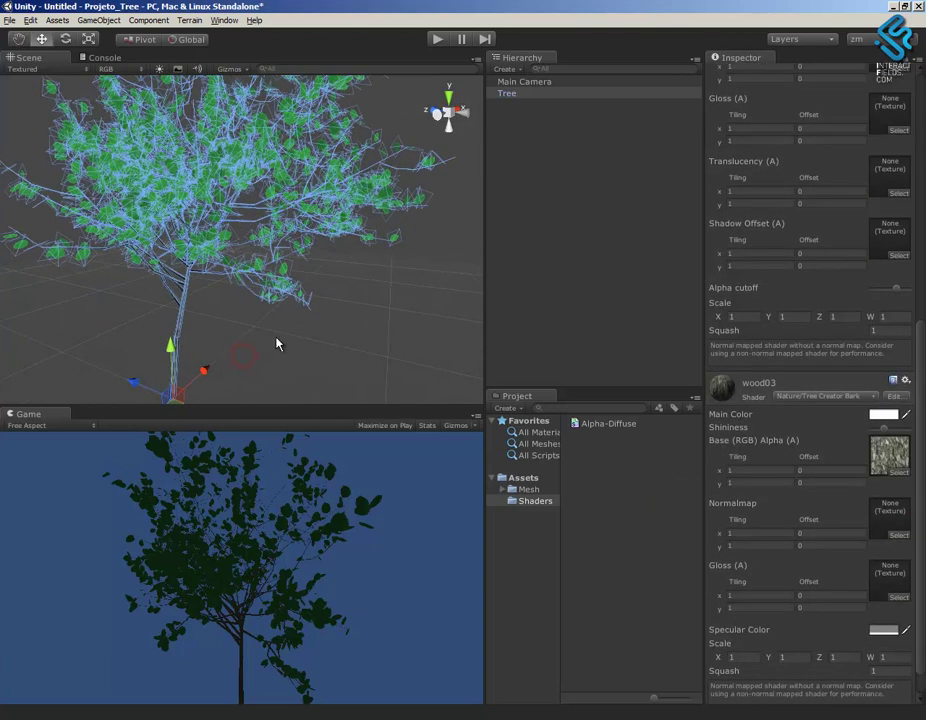
{"action": "left_click_drag", "start_coordinate": [922, 500], "coordinate": [921, 378]}
{"action": "left_click_drag", "start_coordinate": [385, 374], "coordinate": [394, 341], "text": "alt"}
{"action": "right_click_drag", "start_coordinate": [394, 341], "coordinate": [342, 307], "text": "alt"}
{"action": "left_click", "coordinate": [341, 310], "text": "alt"}
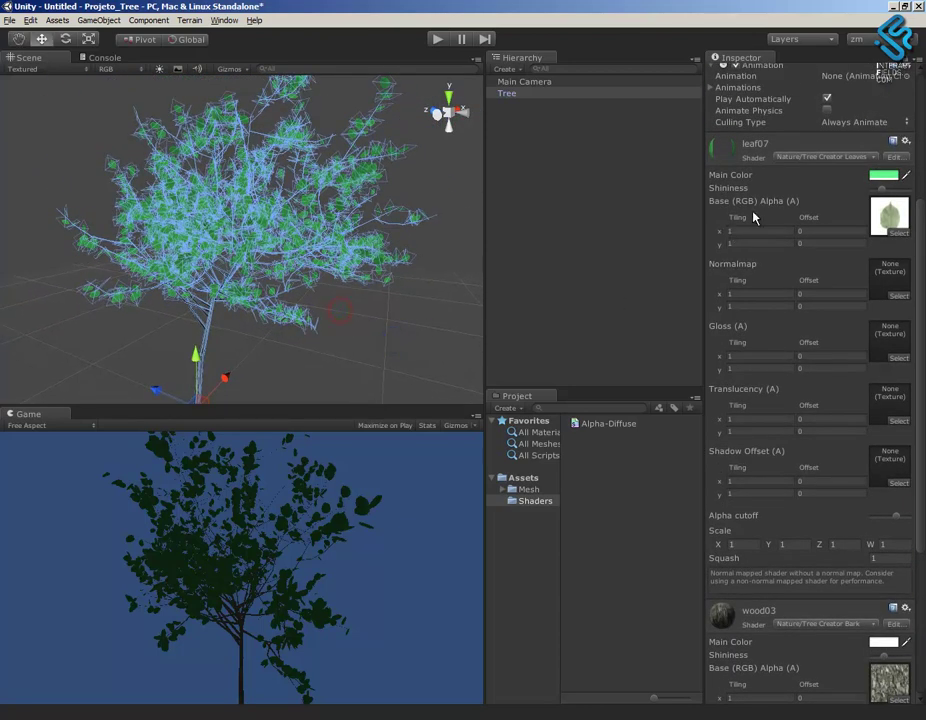
{"action": "left_click_drag", "start_coordinate": [403, 277], "coordinate": [362, 337], "text": "alt"}
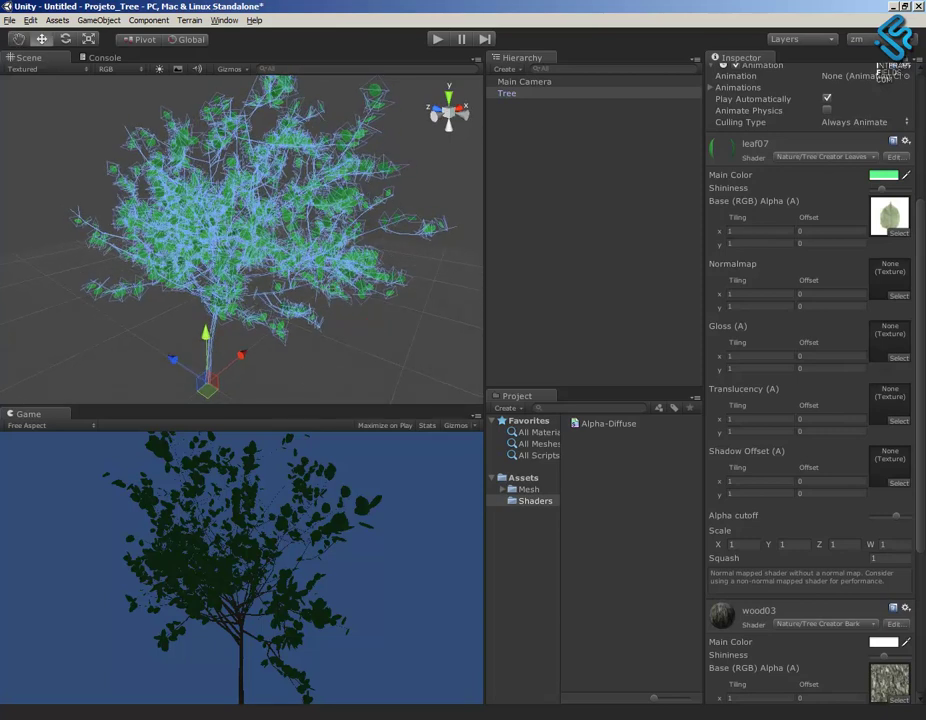
Switch to the Tree_Arvore folder and open TreeCreatorLeaves.shader and Alpha-Diffuse.shader in Notepad++
{"action": "left_click", "coordinate": [149, 684]}
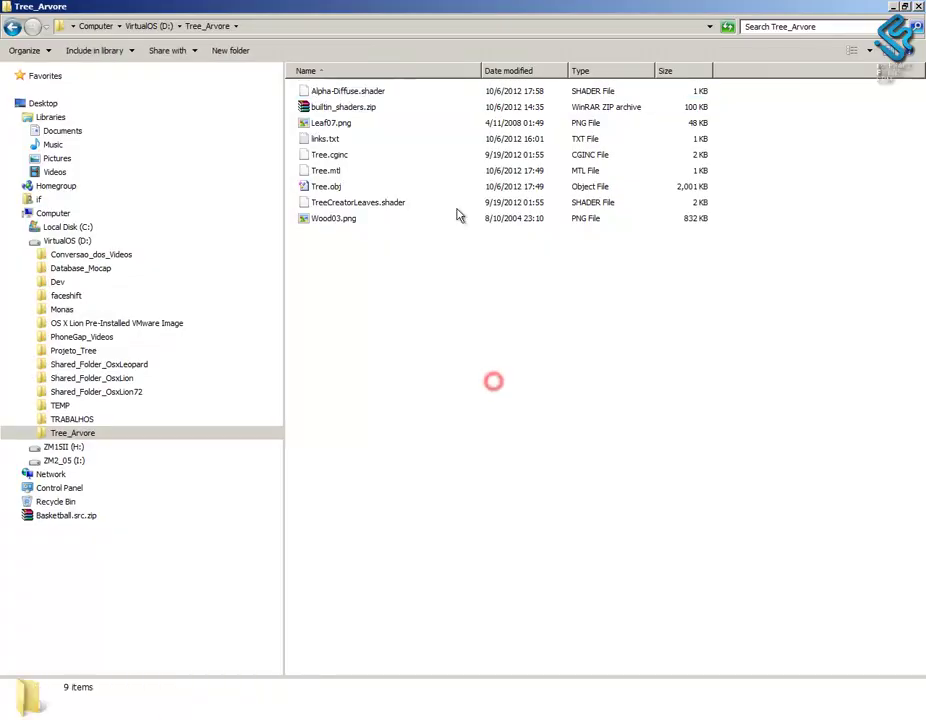
{"action": "left_click", "coordinate": [373, 204]}
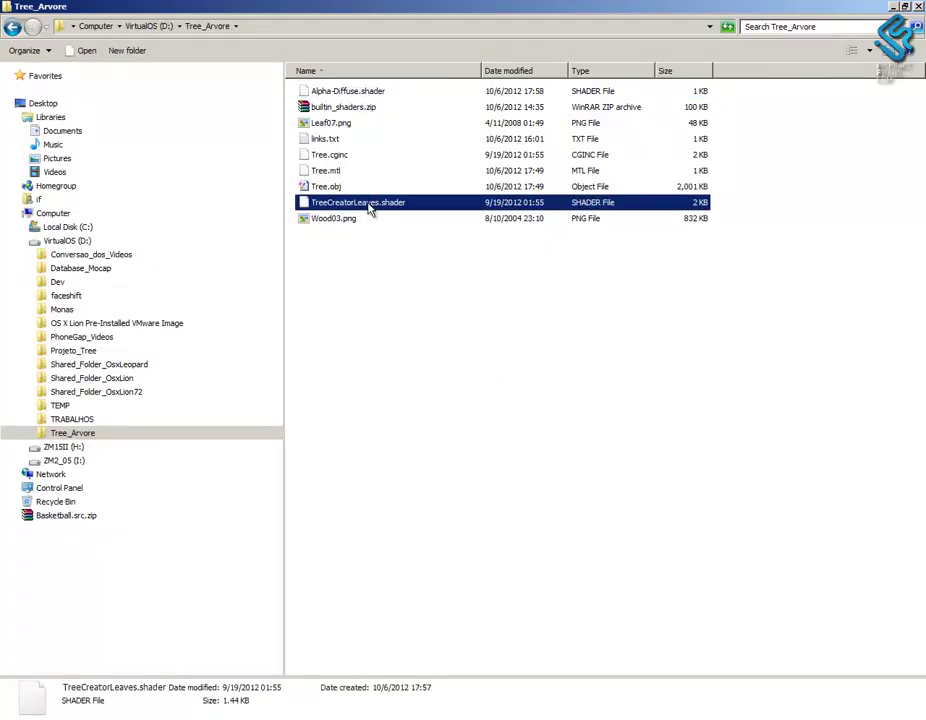
{"action": "right_click", "coordinate": [376, 207]}
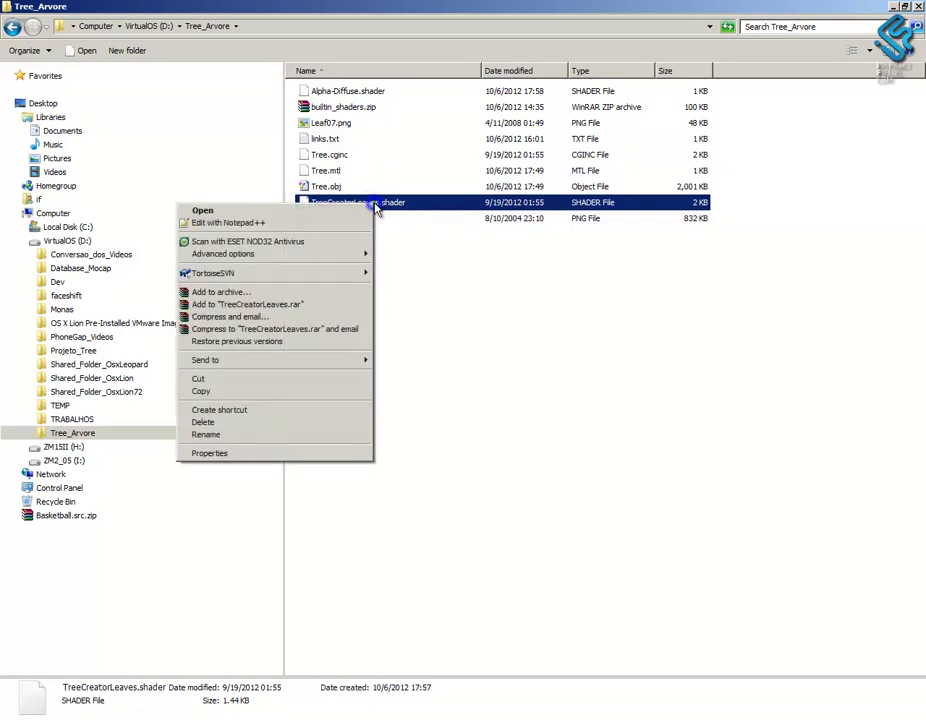
{"action": "left_click", "coordinate": [306, 224]}
{"action": "left_click", "coordinate": [724, 60]}
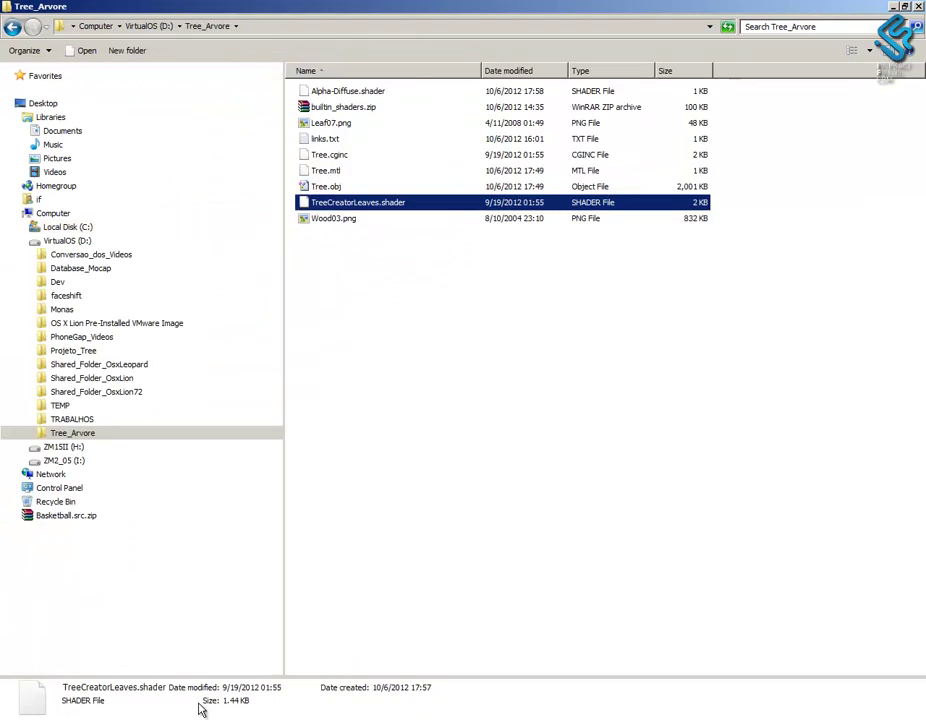
{"action": "left_click", "coordinate": [471, 364]}
{"action": "right_click", "coordinate": [375, 92]}
{"action": "left_click", "coordinate": [330, 113]}
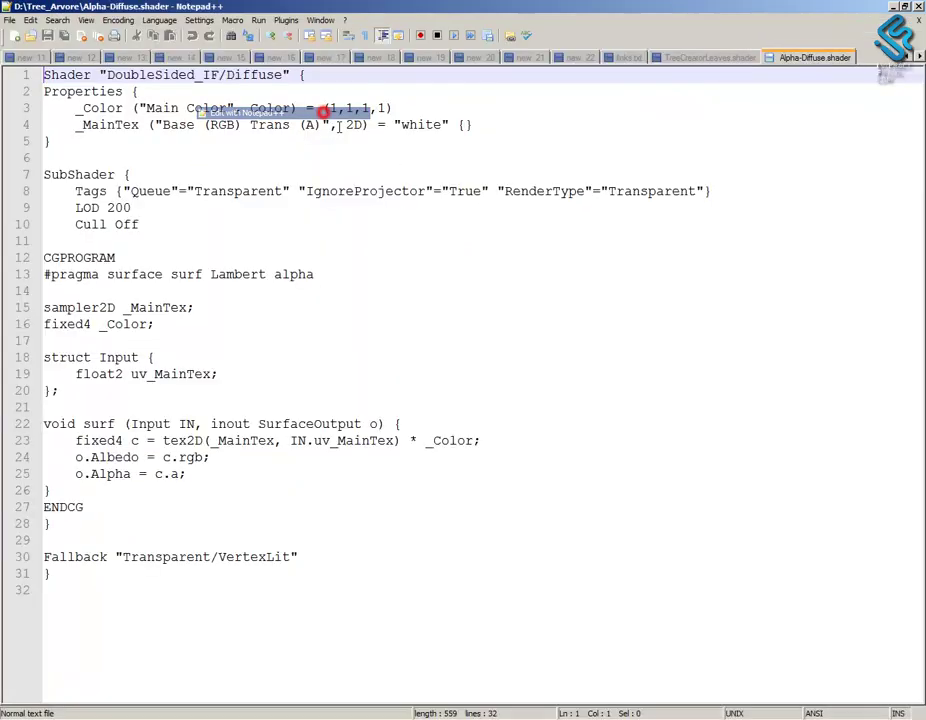
Copy the group name DoubleSided_IF from Alpha-Diffuse.shader and replace the group in TreeCreatorLeaves.shader's Shader name with it
{"action": "left_click_drag", "start_coordinate": [220, 75], "coordinate": [107, 75]}
{"action": "key", "text": "ctrl+c"}
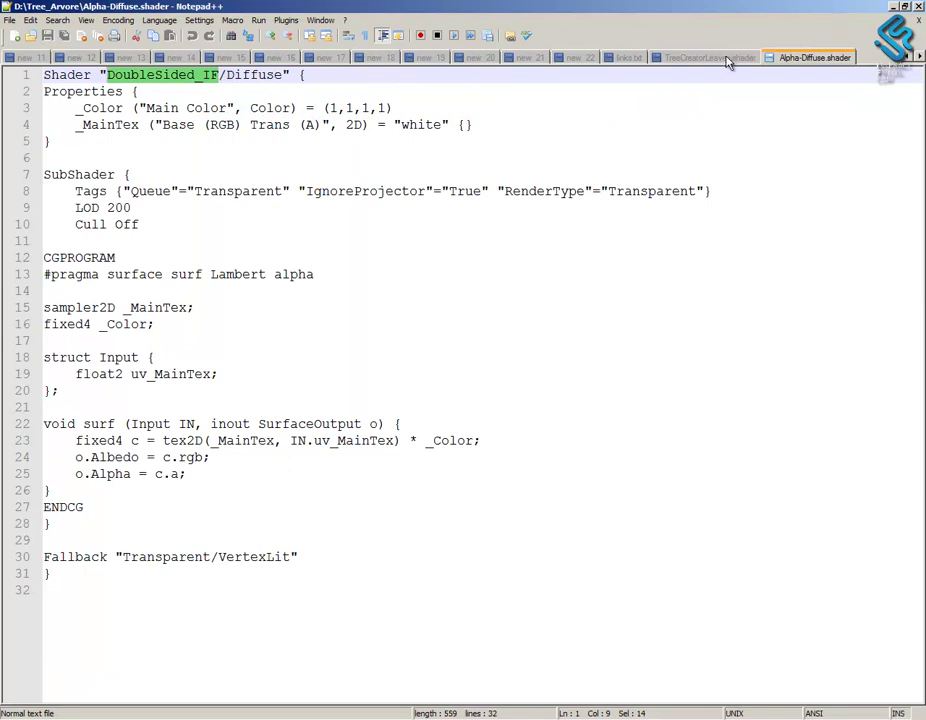
{"action": "left_click", "coordinate": [722, 58]}
{"action": "double_click", "coordinate": [131, 75]}
{"action": "key", "text": "ctrl+v"}
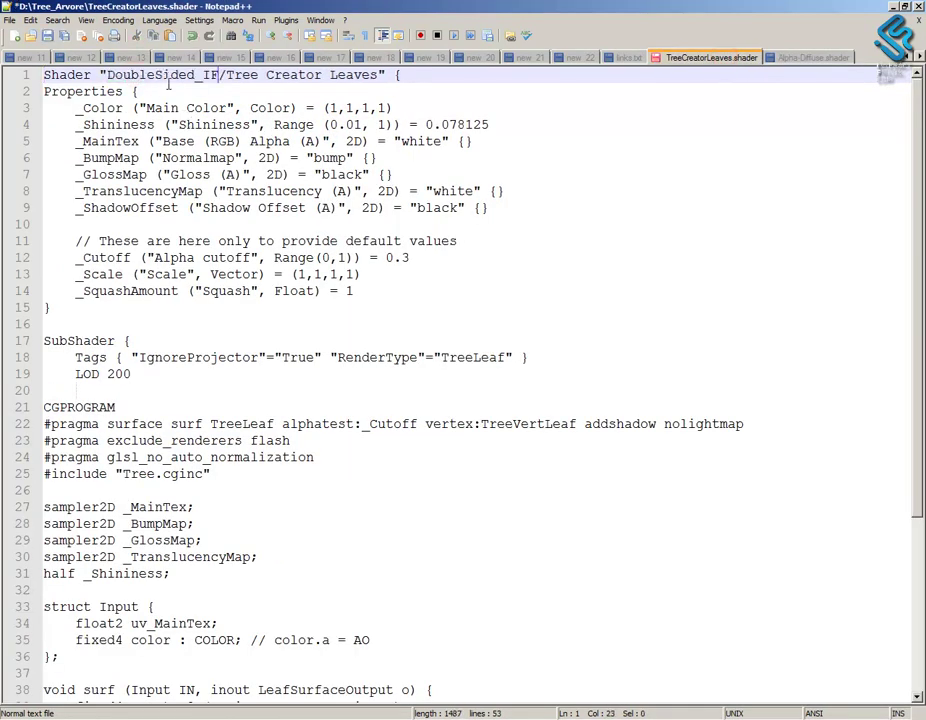
Copy the Cull Off line from Alpha-Diffuse.shader, insert it below LOD 200 in TreeCreatorLeaves.shader, then save and close both shader files
{"action": "left_click", "coordinate": [828, 60]}
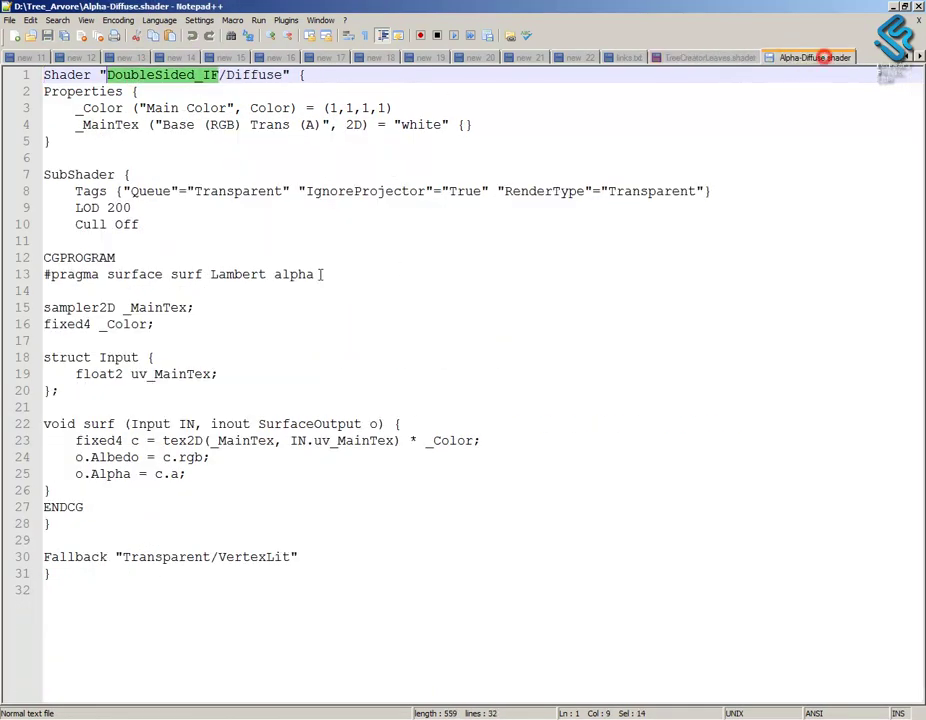
{"action": "left_click_drag", "start_coordinate": [75, 224], "coordinate": [145, 224]}
{"action": "key", "text": "ctrl+c"}
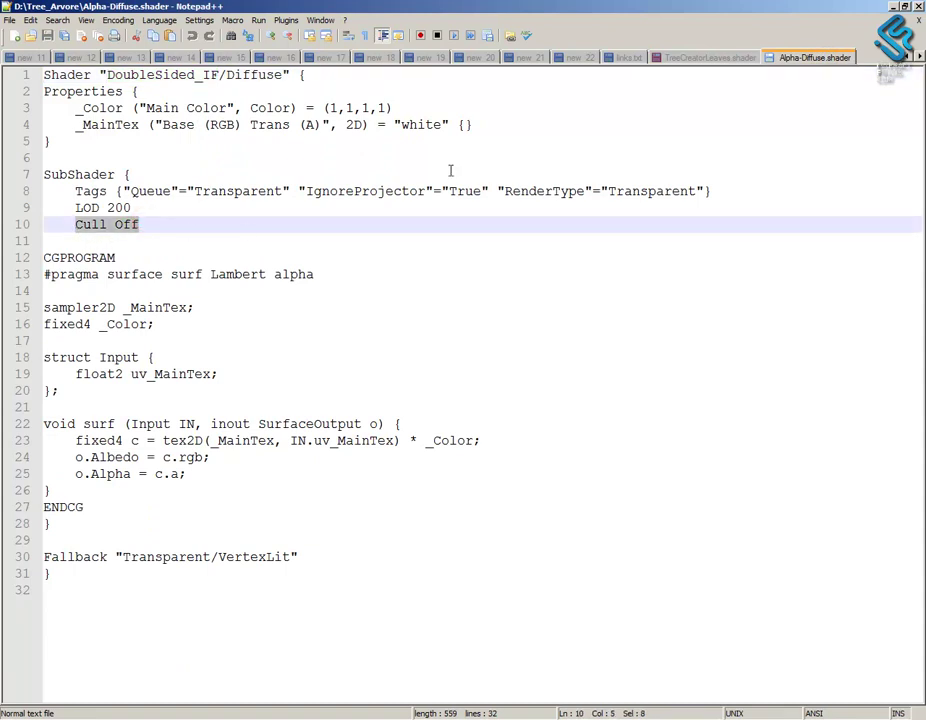
{"action": "left_click", "coordinate": [710, 57]}
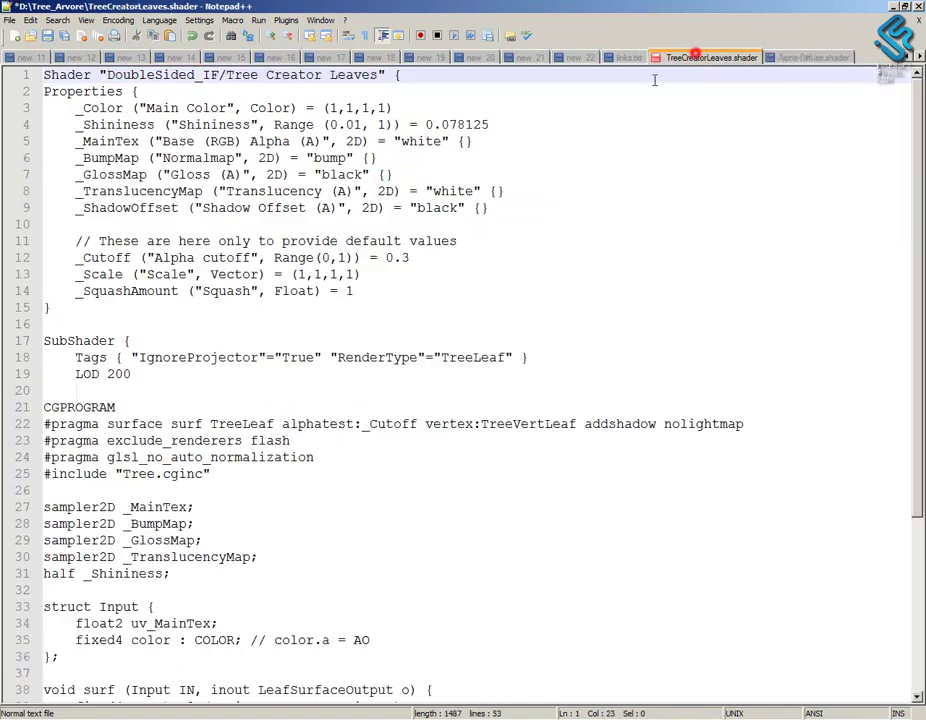
{"action": "left_click", "coordinate": [138, 373]}
{"action": "key", "text": "Return"}
{"action": "key", "text": "ctrl+v"}
{"action": "key", "text": "ctrl+s"}
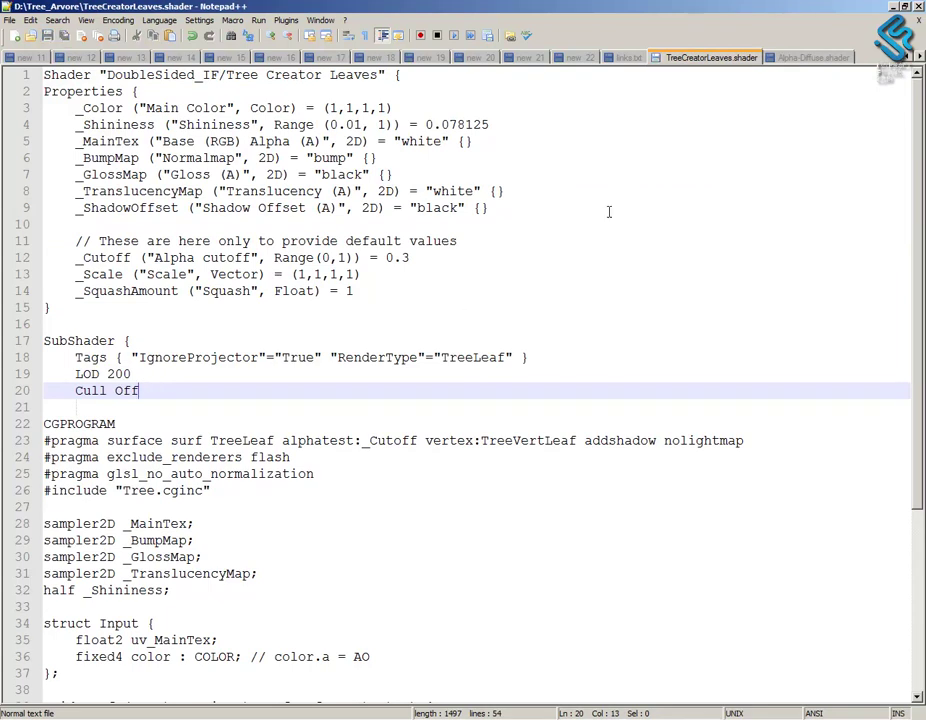
{"action": "left_click", "coordinate": [920, 21]}
{"action": "left_click", "coordinate": [920, 21]}
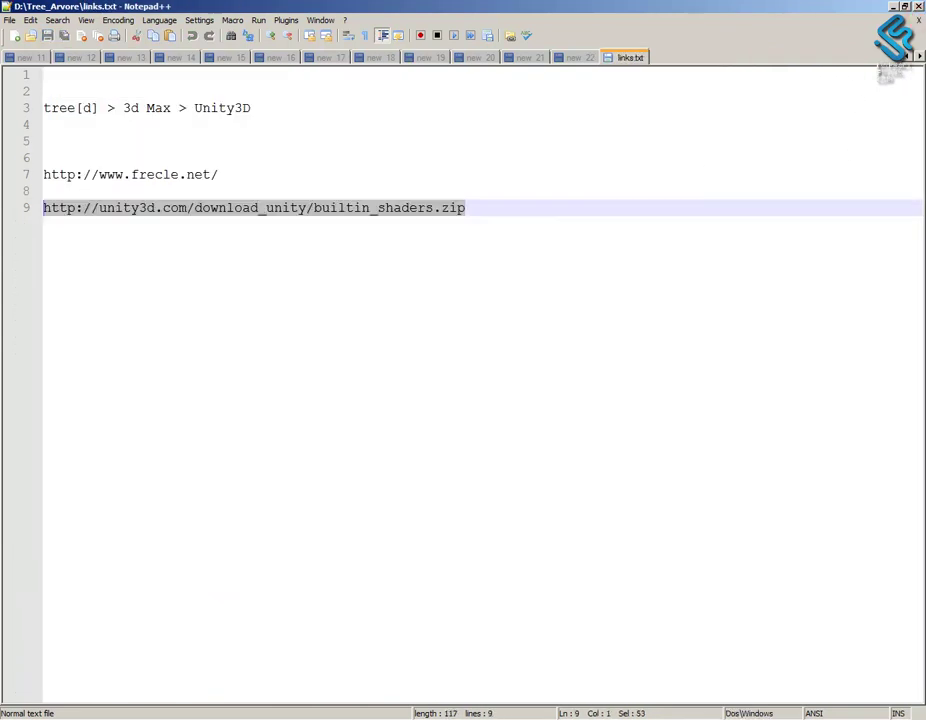
Reopen Alpha-Diffuse.shader and TreeCreatorLeaves.shader from the Tree_Arvore folder in Notepad++
{"action": "key", "text": "alt+Tab"}
{"action": "right_click", "coordinate": [345, 92]}
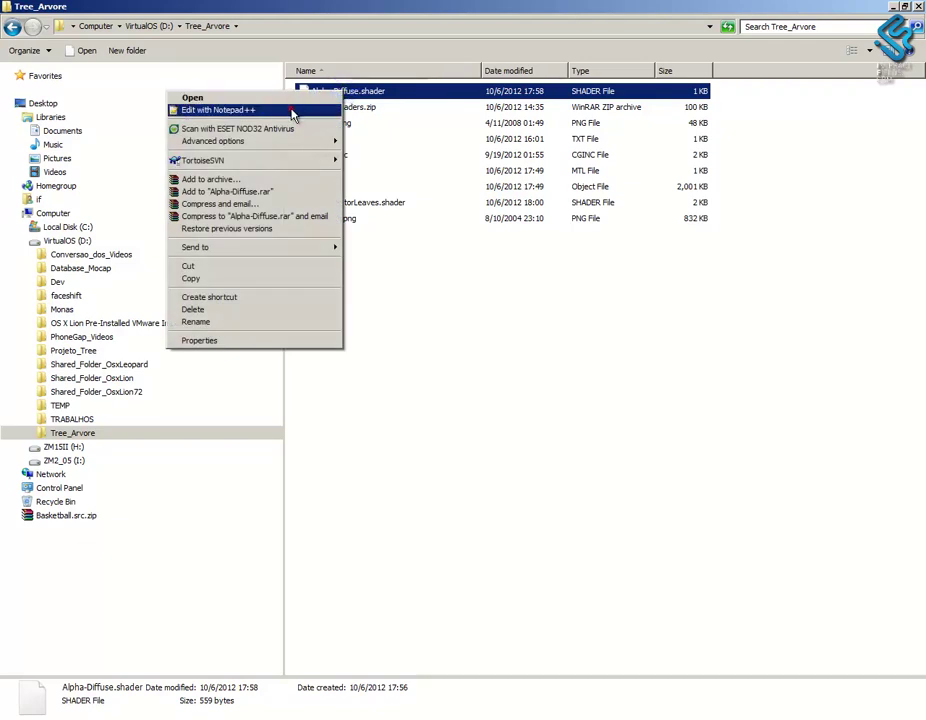
{"action": "left_click", "coordinate": [292, 110]}
{"action": "left_click", "coordinate": [434, 428]}
{"action": "key", "text": "alt+Tab"}
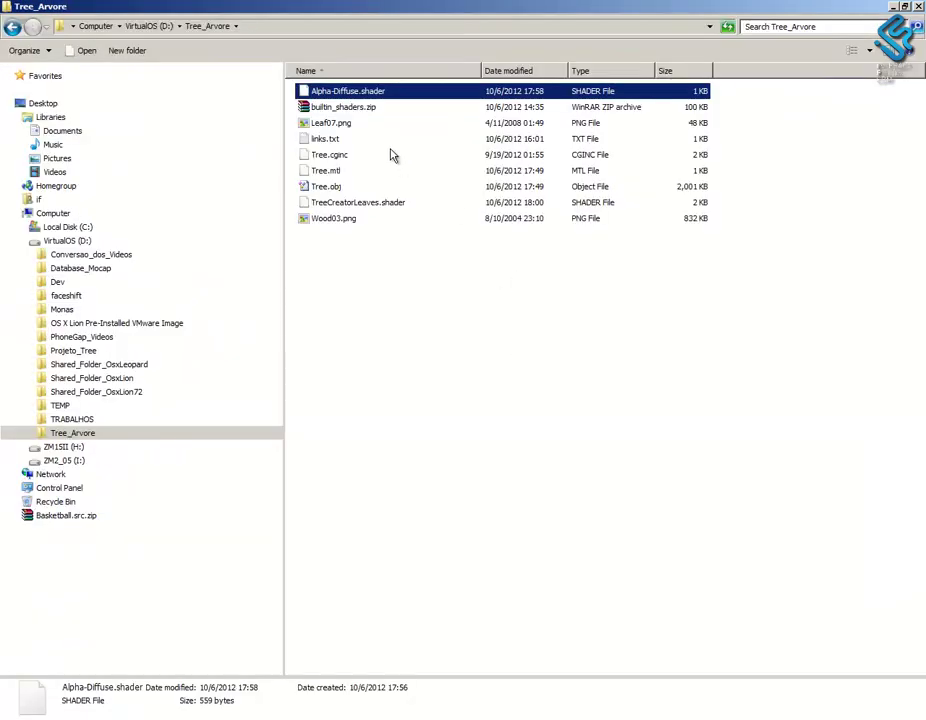
{"action": "right_click", "coordinate": [341, 203]}
{"action": "left_click", "coordinate": [302, 220]}
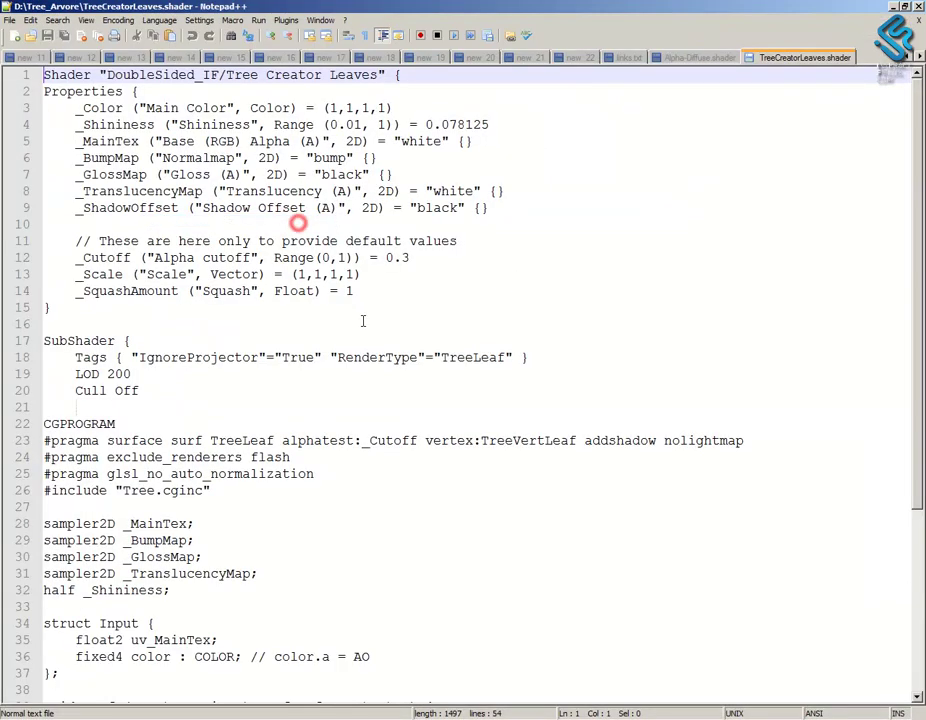
Examine the #include "Tree.cginc" line in TreeCreatorLeaves.shader and locate the Tree.cginc file in the Tree_Arvore folder
{"action": "left_click", "coordinate": [395, 364]}
{"action": "scroll", "coordinate": [400, 370], "scroll_direction": "down", "scroll_amount": 3}
{"action": "scroll", "coordinate": [409, 381], "scroll_direction": "down", "scroll_amount": 1}
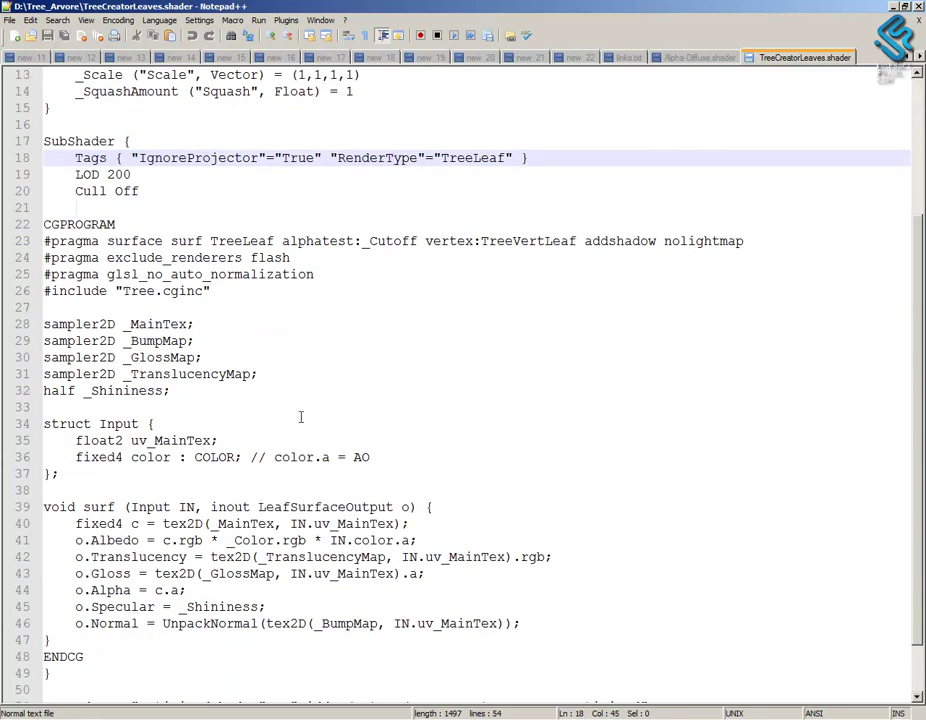
{"action": "left_click", "coordinate": [213, 290]}
{"action": "key", "text": "shift+Home"}
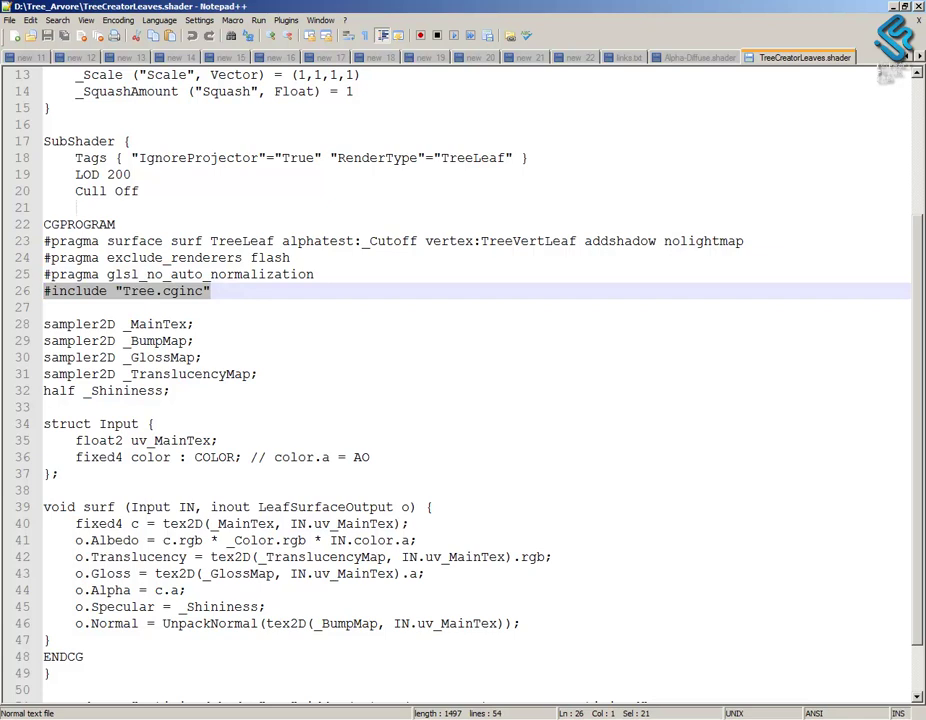
{"action": "key", "text": "alt+Tab"}
{"action": "left_click", "coordinate": [401, 405]}
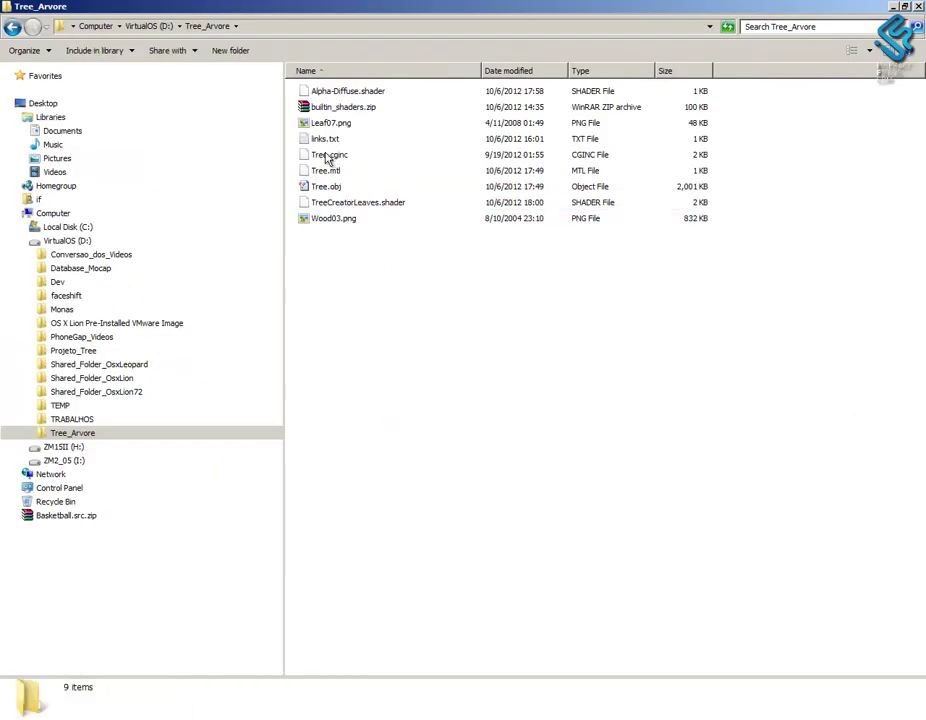
{"action": "left_click", "coordinate": [328, 157]}
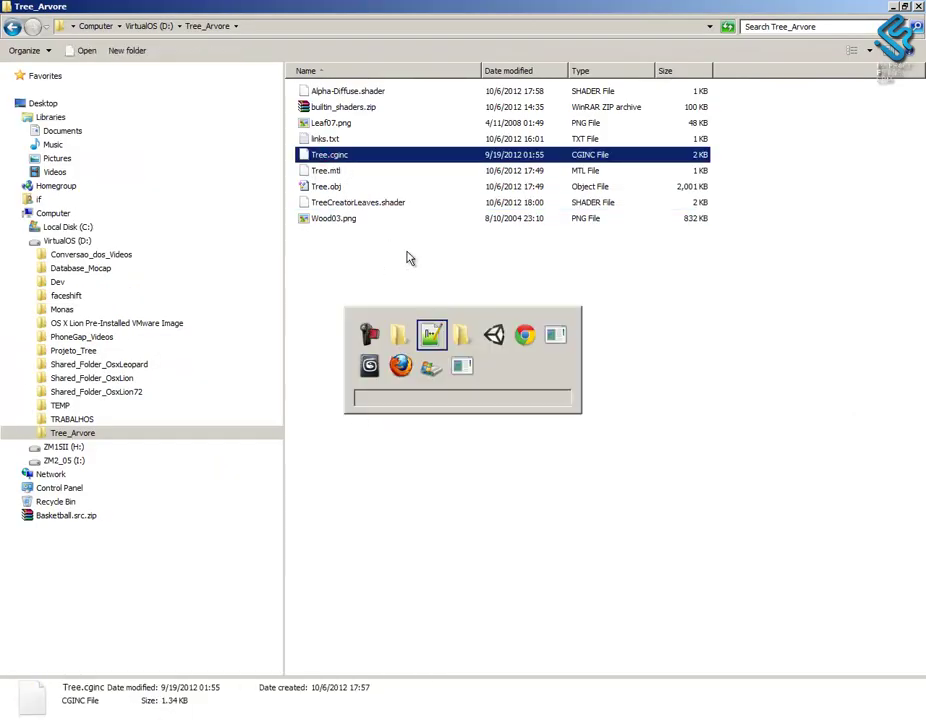
{"action": "key", "text": "alt+Tab"}
{"action": "left_click", "coordinate": [232, 302]}
{"action": "left_click_drag", "start_coordinate": [215, 291], "coordinate": [42, 292]}
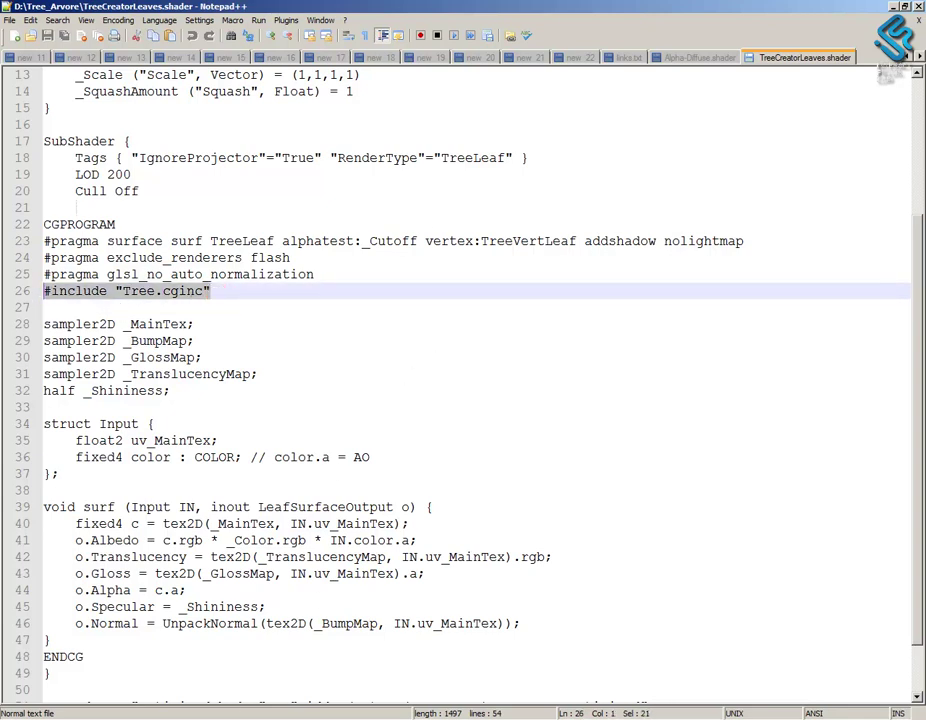
{"action": "key", "text": "alt+Tab"}
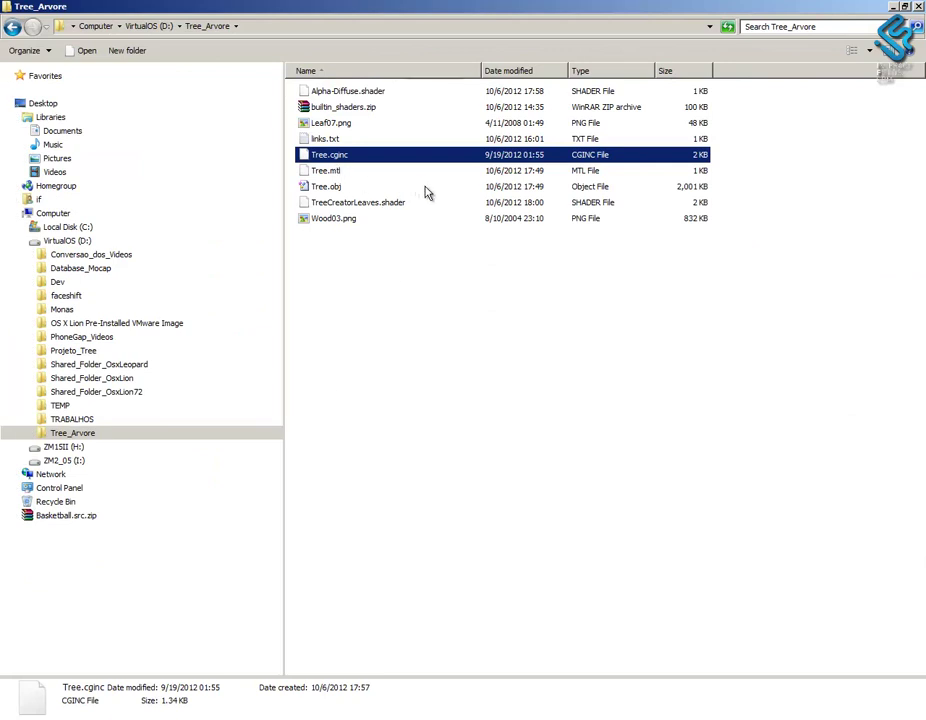
Close TreeCreatorLeaves.shader in Notepad++ and copy Tree.cginc and TreeCreatorLeaves.shader from the Tree_Arvore folder
{"action": "key", "text": "alt+Tab"}
{"action": "left_click", "coordinate": [918, 22]}
{"action": "key", "text": "alt+Tab"}
{"action": "left_click", "coordinate": [505, 406]}
{"action": "left_click", "coordinate": [330, 153]}
{"action": "left_click", "coordinate": [363, 202], "text": "ctrl"}
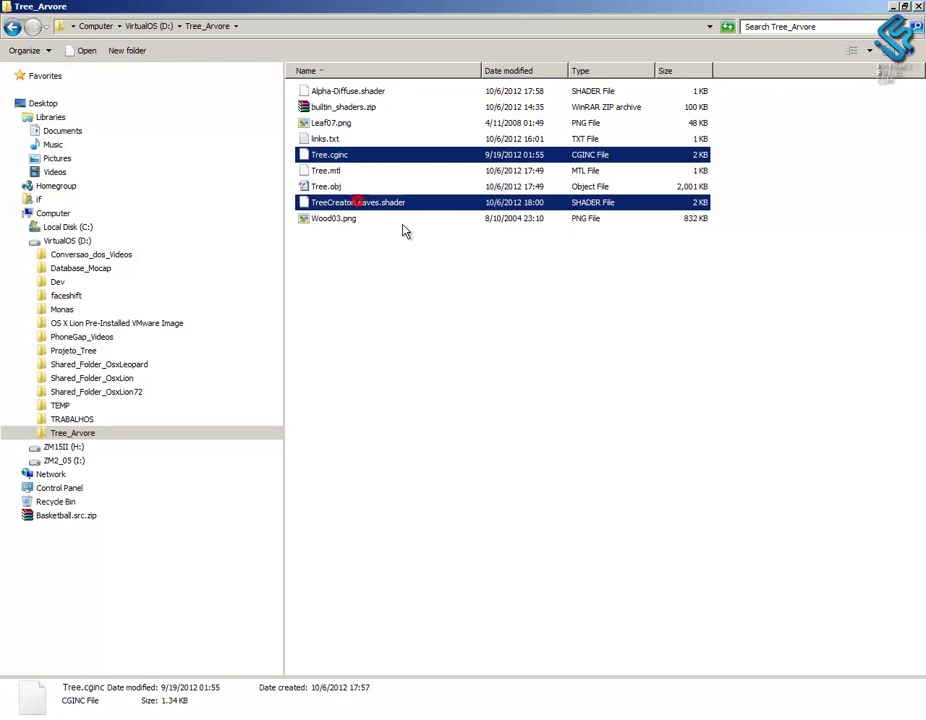
Switch to Unity, show the project's Shaders folder in Explorer, paste the copied Tree.cginc and TreeCreatorLeaves.shader there, and return to Unity
{"action": "key", "text": "alt+Tab"}
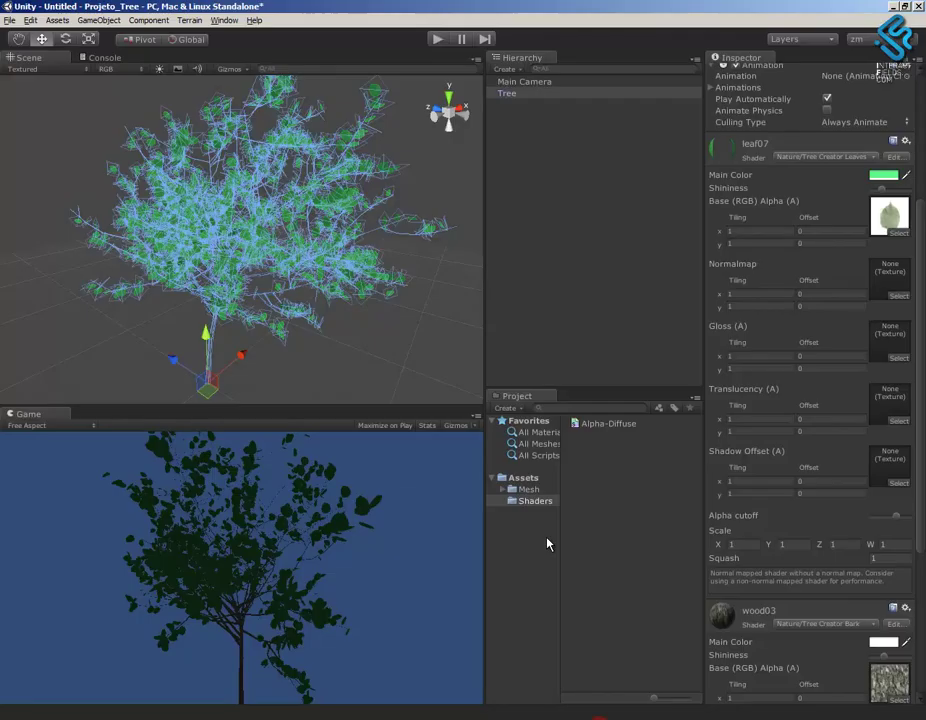
{"action": "right_click", "coordinate": [535, 505]}
{"action": "left_click", "coordinate": [585, 523]}
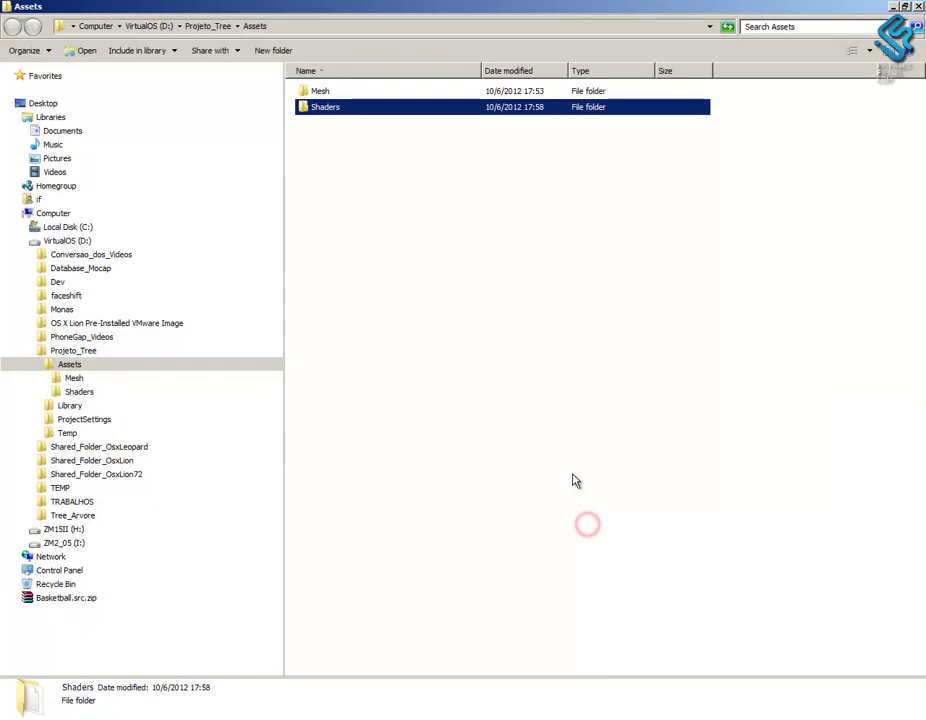
{"action": "double_click", "coordinate": [322, 111]}
{"action": "left_click", "coordinate": [404, 206]}
{"action": "key", "text": "ctrl+v"}
{"action": "left_click", "coordinate": [445, 244]}
{"action": "left_click", "coordinate": [919, 8]}
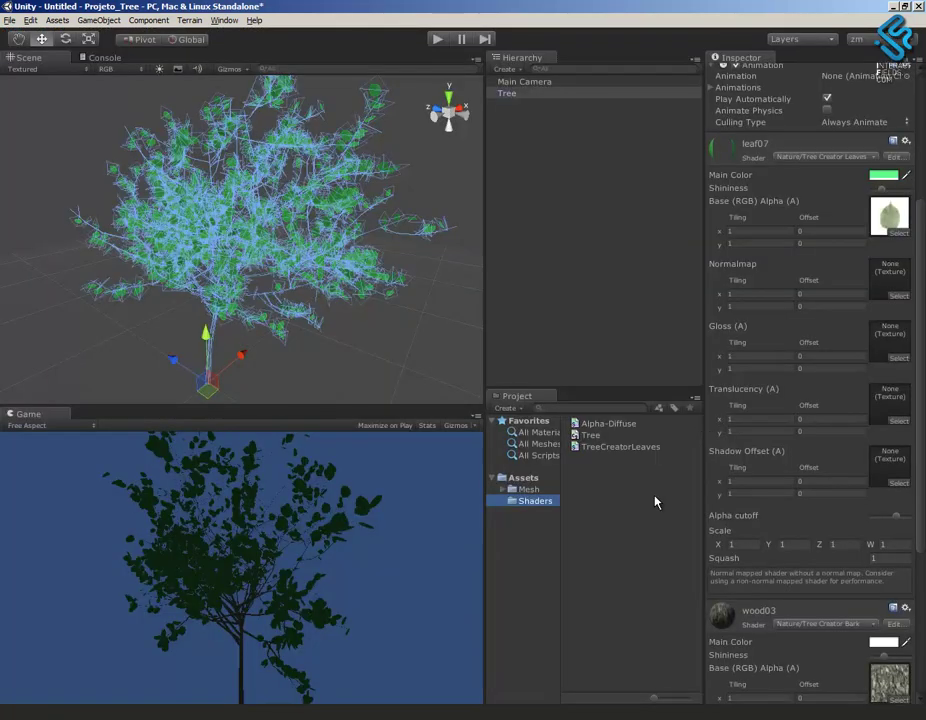
Assign the DoubleSided_IF/Tree Creator Leaves shader to the tree's leaf07 material
{"action": "left_click", "coordinate": [645, 505]}
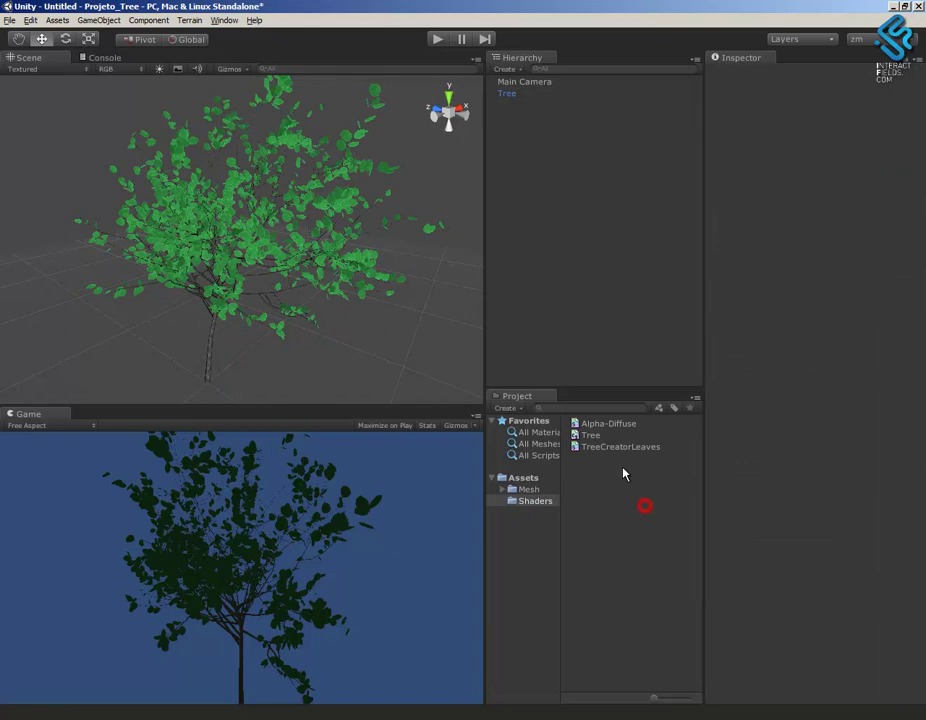
{"action": "left_click", "coordinate": [308, 215]}
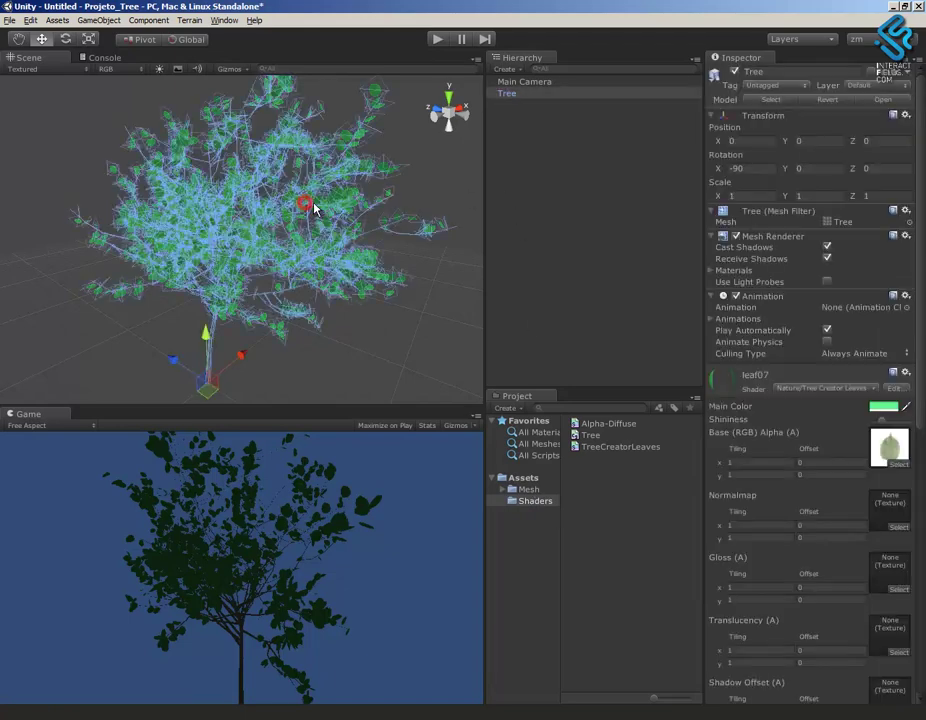
{"action": "left_click", "coordinate": [851, 389]}
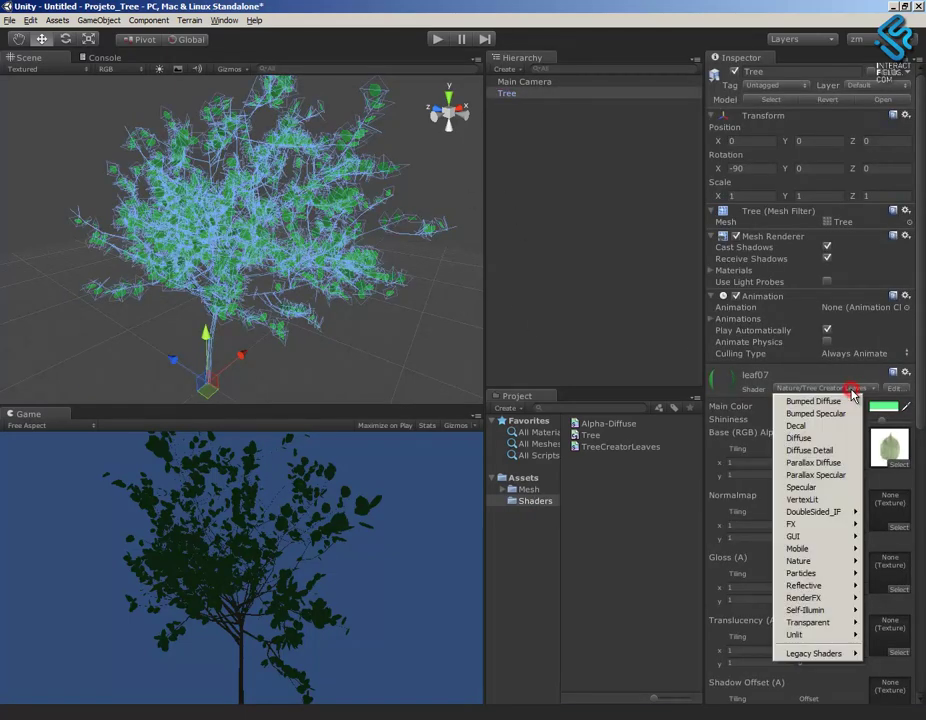
{"action": "mouse_move", "coordinate": [818, 511]}
{"action": "left_click", "coordinate": [692, 527]}
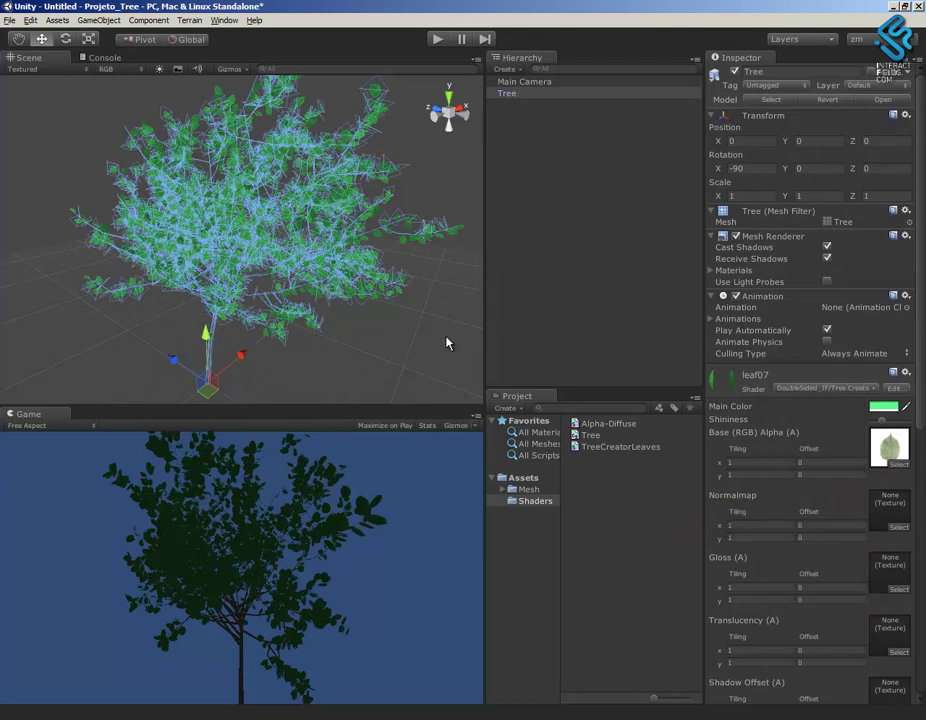
{"action": "left_click_drag", "start_coordinate": [410, 304], "coordinate": [451, 316], "text": "alt"}
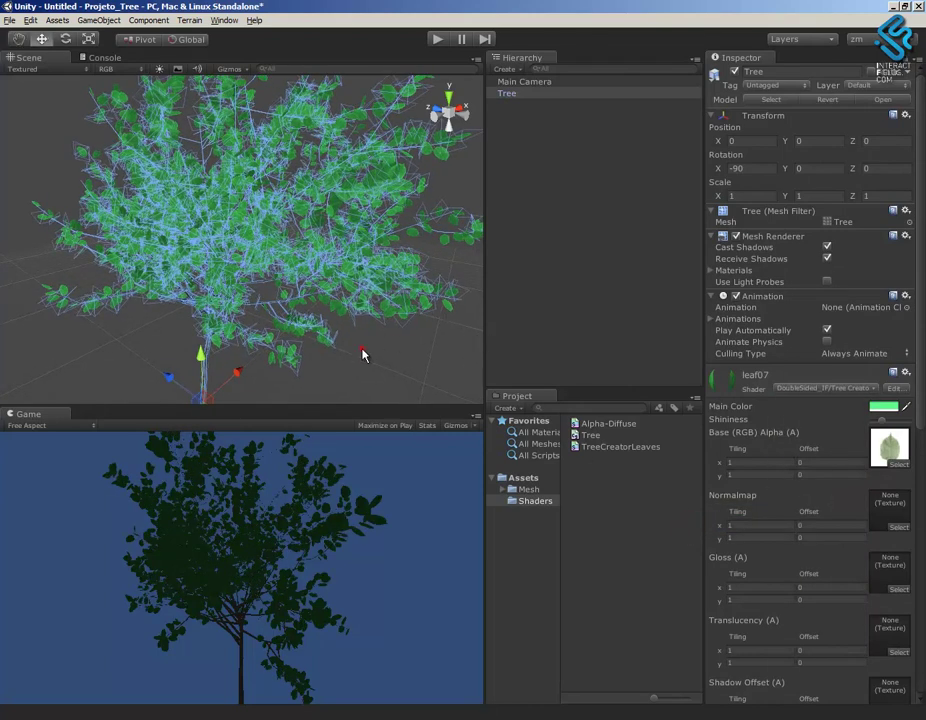
Deselect the tree and add a directional light to the scene
{"action": "left_click", "coordinate": [362, 354]}
{"action": "left_click", "coordinate": [99, 20]}
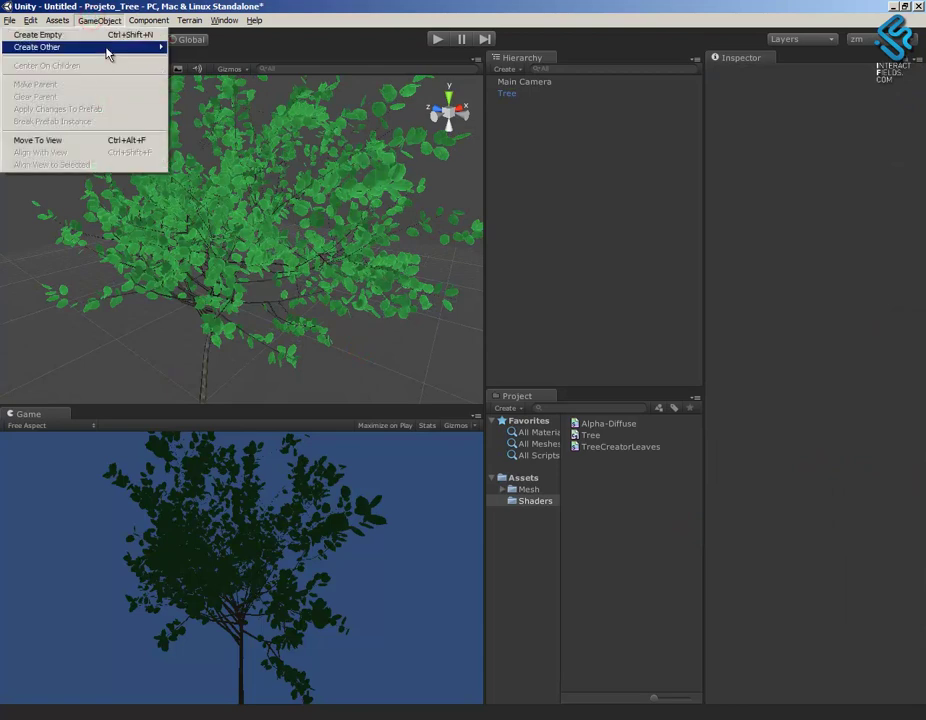
{"action": "mouse_move", "coordinate": [80, 47]}
{"action": "left_click", "coordinate": [240, 116]}
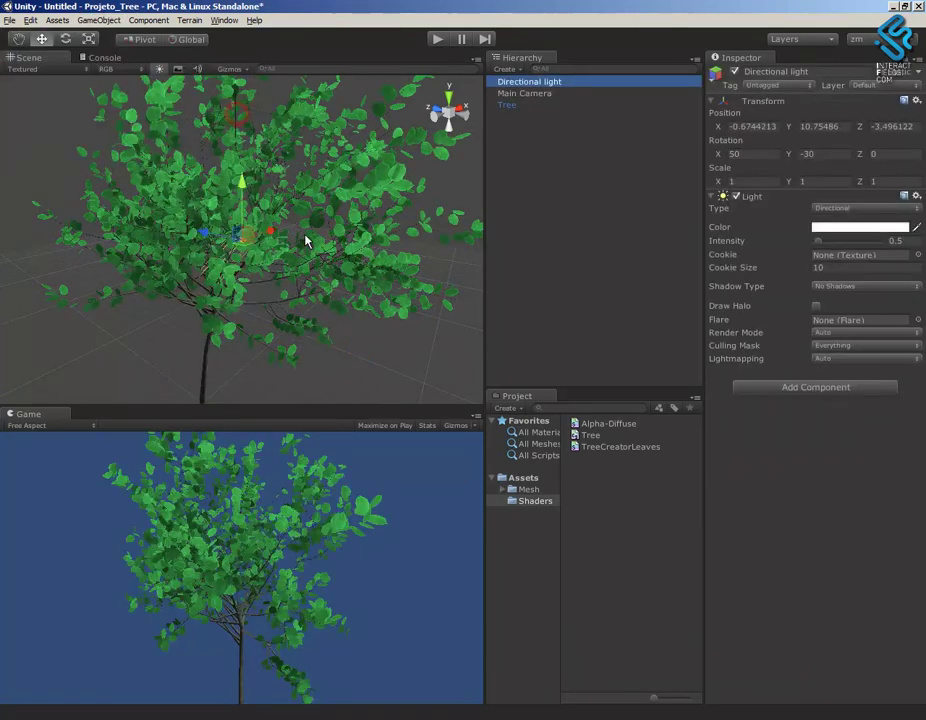
Examine the lit tree's leaves close up, from below and from several sides in the scene
{"action": "left_click", "coordinate": [388, 258]}
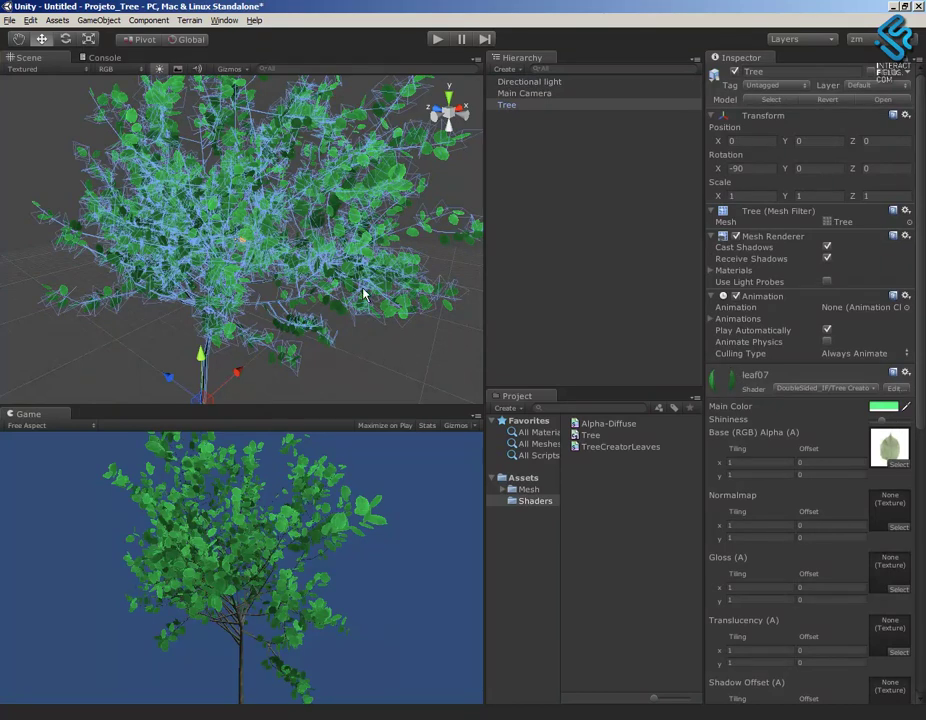
{"action": "right_click_drag", "start_coordinate": [353, 229], "coordinate": [420, 327], "text": "alt"}
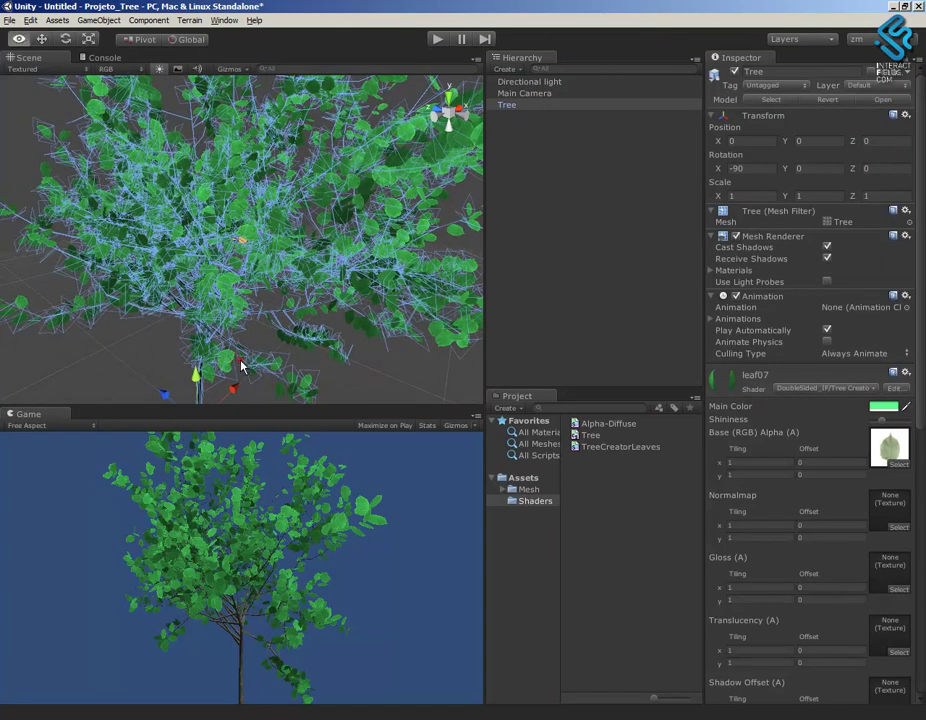
{"action": "left_click_drag", "start_coordinate": [234, 380], "coordinate": [166, 274], "text": "alt"}
{"action": "right_click_drag", "start_coordinate": [292, 254], "coordinate": [145, 90], "text": "alt"}
{"action": "left_click", "coordinate": [306, 295], "text": "alt"}
{"action": "left_click", "coordinate": [328, 323]}
{"action": "left_click_drag", "start_coordinate": [390, 278], "coordinate": [272, 291], "text": "alt"}
{"action": "left_click_drag", "start_coordinate": [242, 240], "coordinate": [405, 296], "text": "alt"}
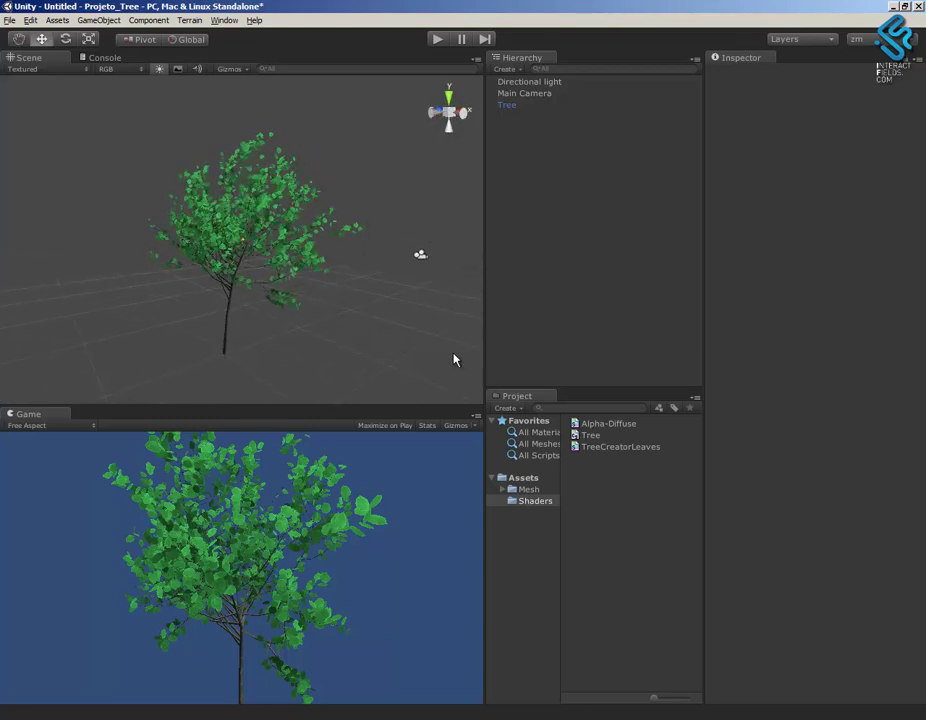